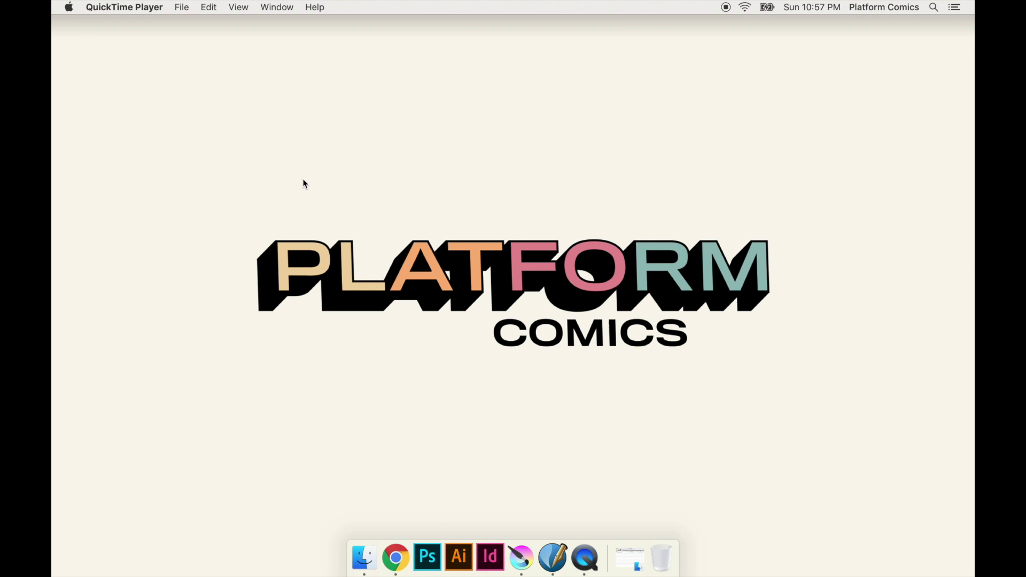
Step: Look over the free tools: Scribus, Krita, and the GIMP and Photopea websites in Chrome
{"action": "left_click", "coordinate": [552, 558]}
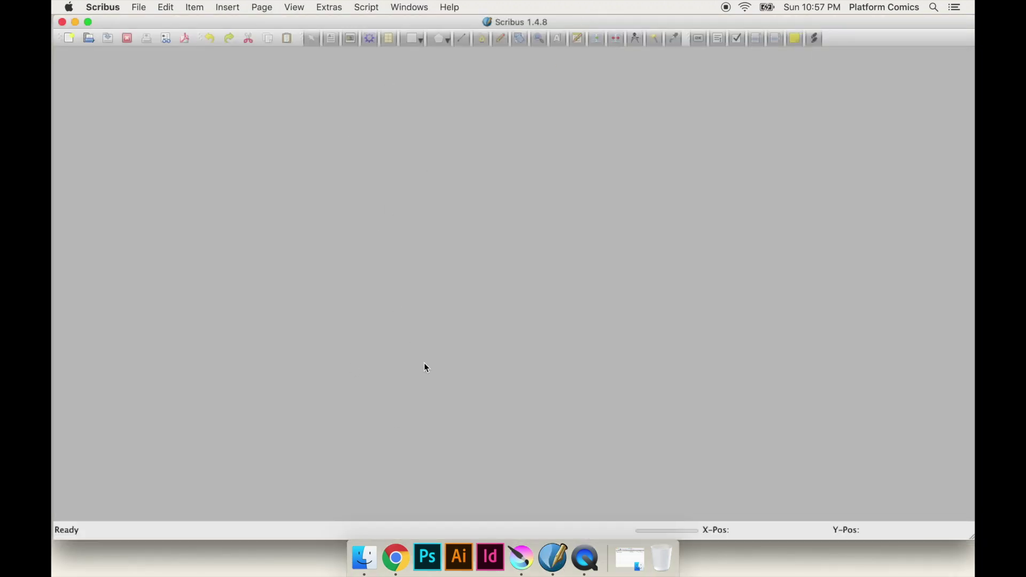
{"action": "left_click", "coordinate": [527, 558]}
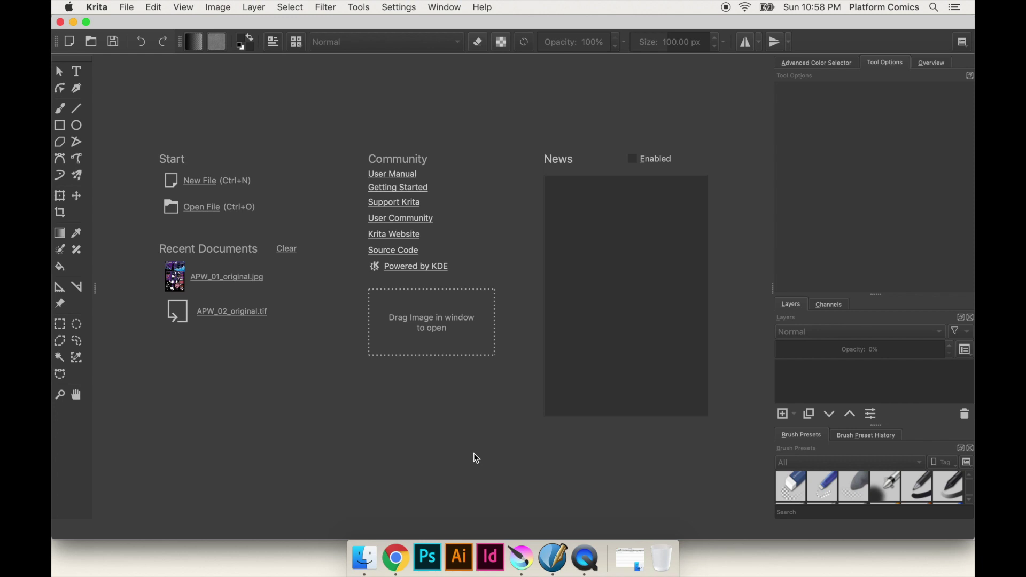
{"action": "left_click", "coordinate": [399, 552]}
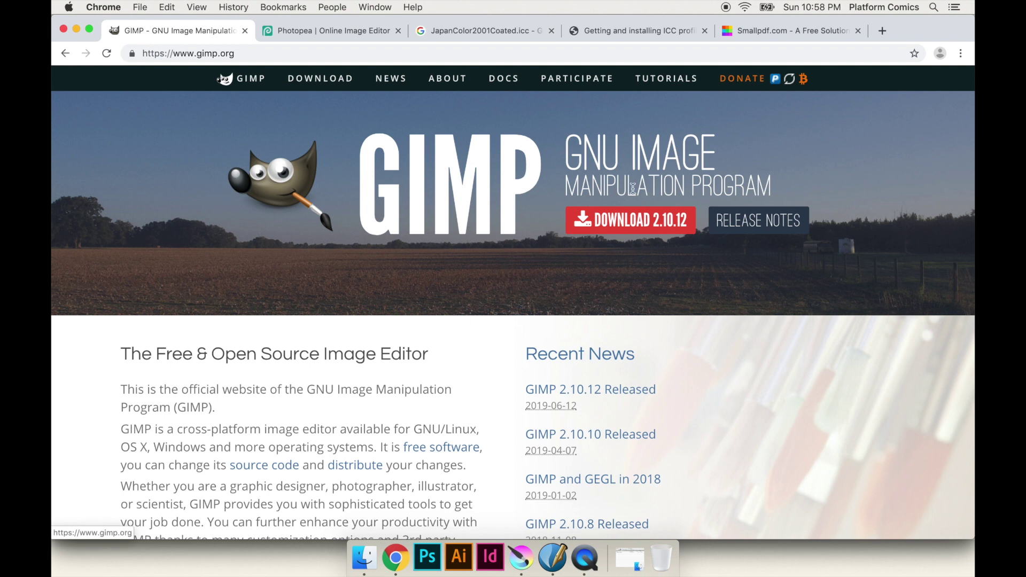
{"action": "left_click", "coordinate": [332, 33]}
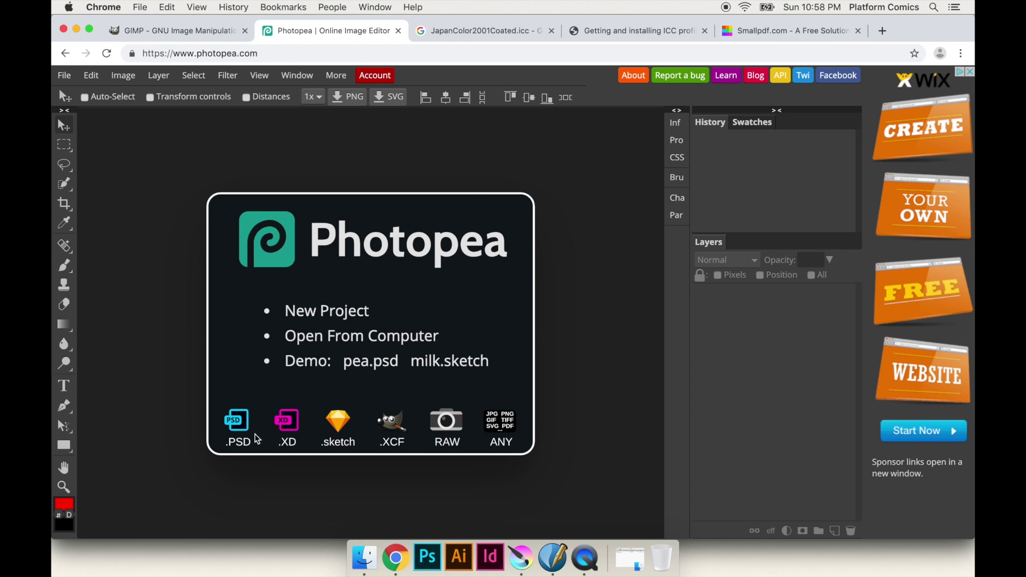
{"action": "key", "text": "ctrl+shift+Tab"}
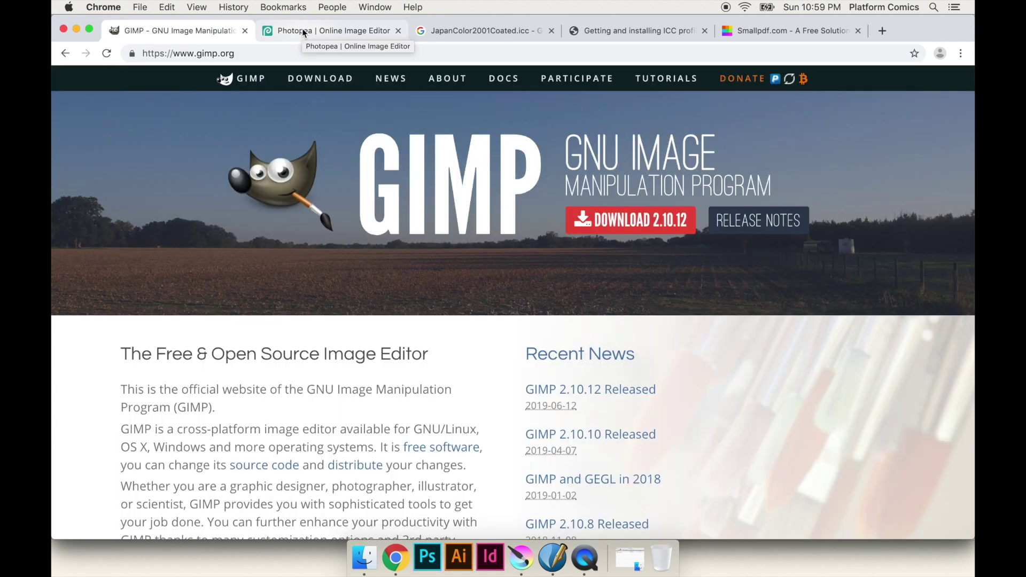
{"action": "left_click", "coordinate": [303, 33]}
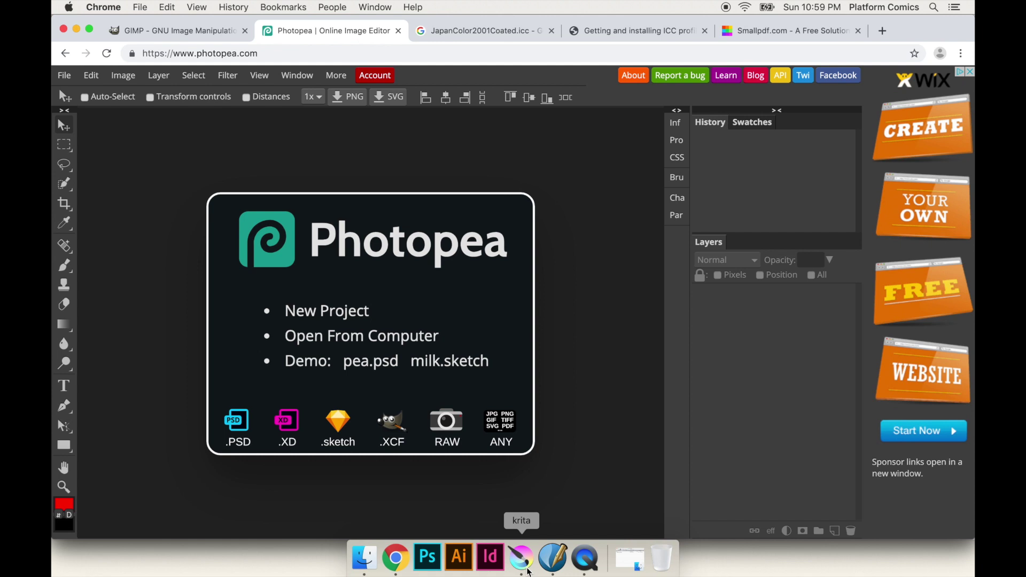
Step: Switch to Krita and open APW_01_original.jpg in it from the Modifying Files folder in Finder
{"action": "left_click", "coordinate": [527, 570]}
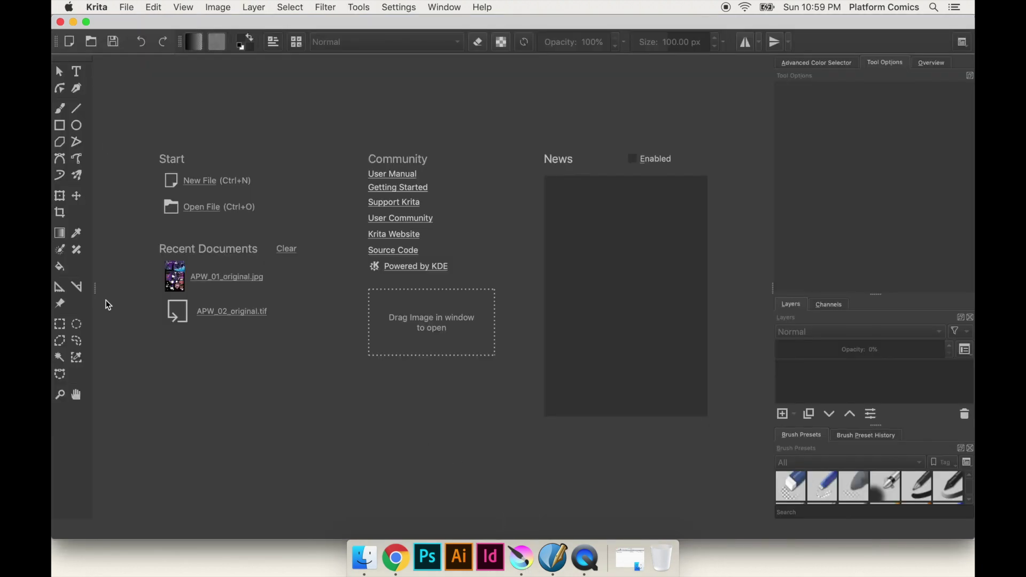
{"action": "left_click", "coordinate": [362, 570]}
{"action": "left_click_drag", "start_coordinate": [516, 94], "coordinate": [502, 113]}
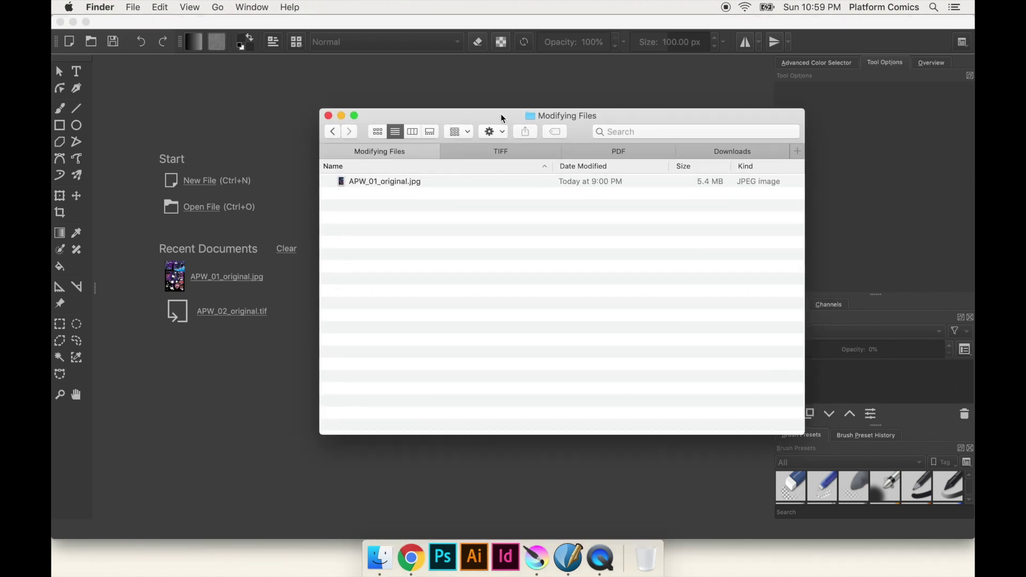
{"action": "left_click", "coordinate": [396, 184]}
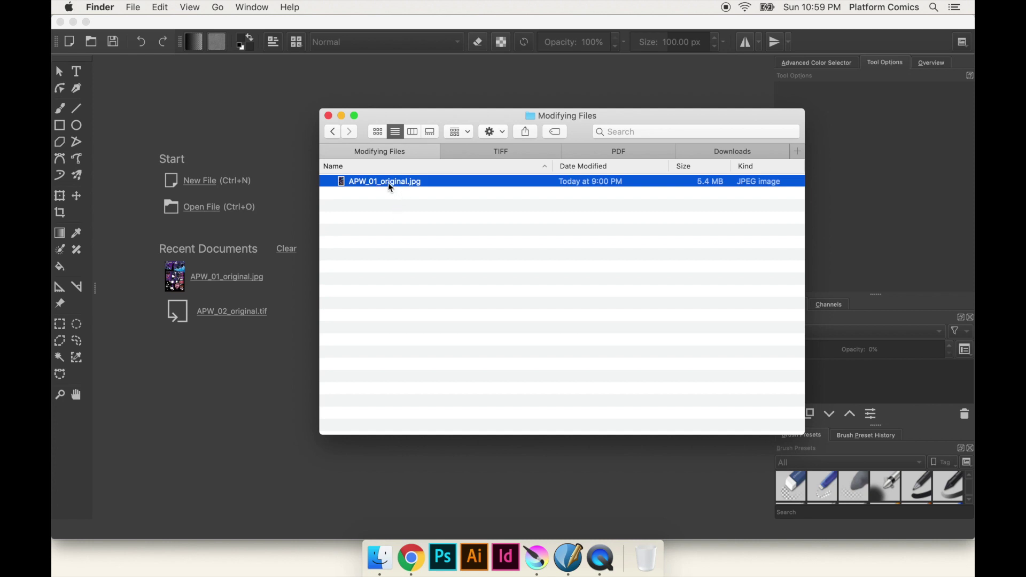
{"action": "left_click_drag", "start_coordinate": [391, 184], "coordinate": [276, 355]}
{"action": "left_click_drag", "start_coordinate": [274, 353], "coordinate": [274, 354]}
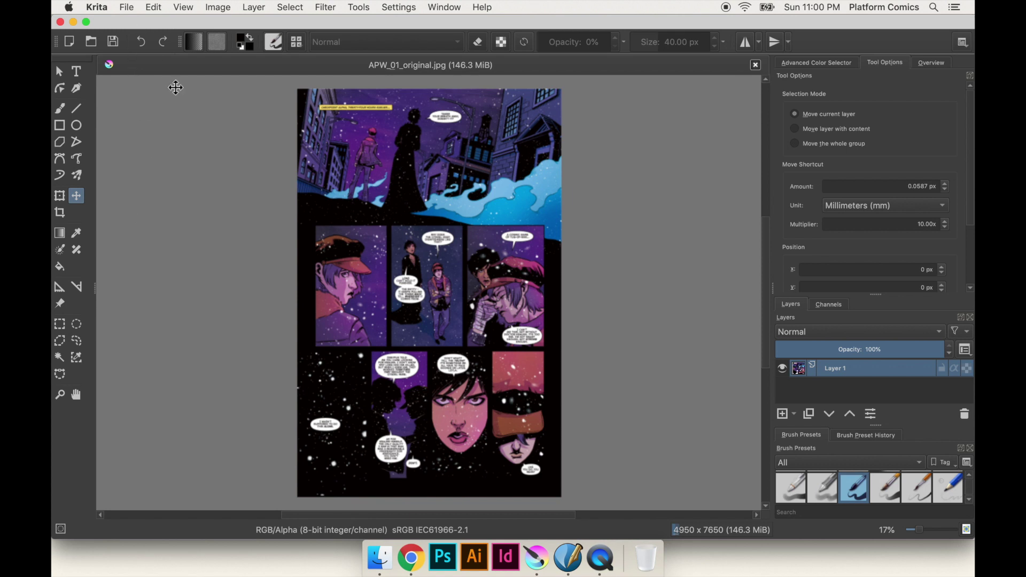
Step: Export the comic page as a TIFF image named APW_02_TIFF.tif in the Modifying Files folder
{"action": "left_click", "coordinate": [129, 7]}
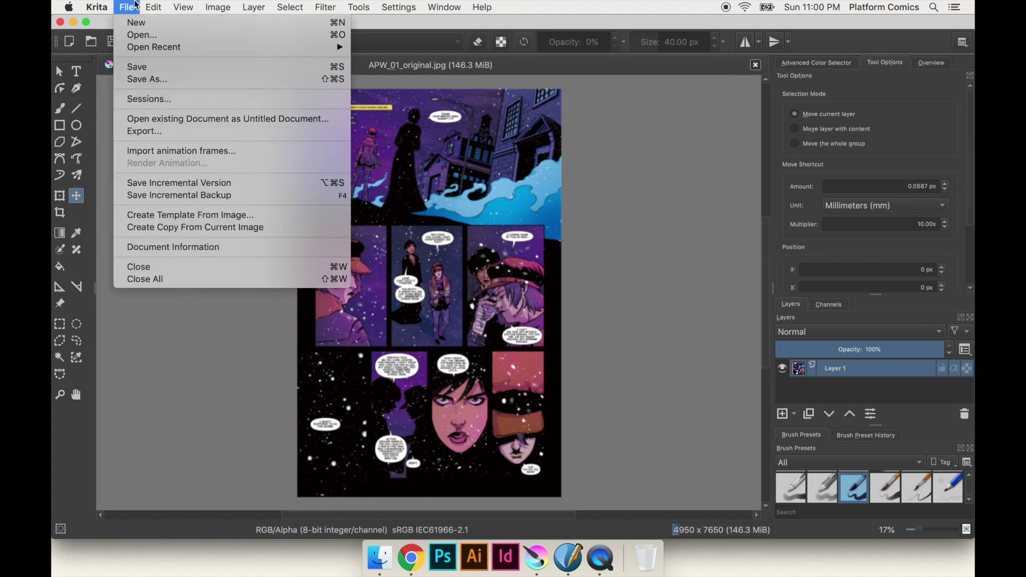
{"action": "left_click", "coordinate": [147, 128]}
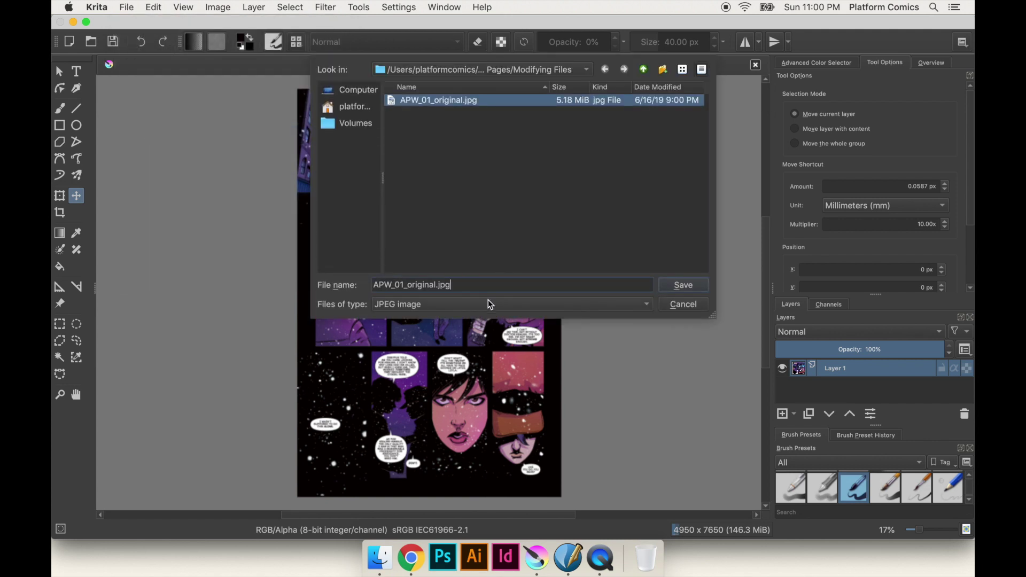
{"action": "left_click", "coordinate": [485, 305]}
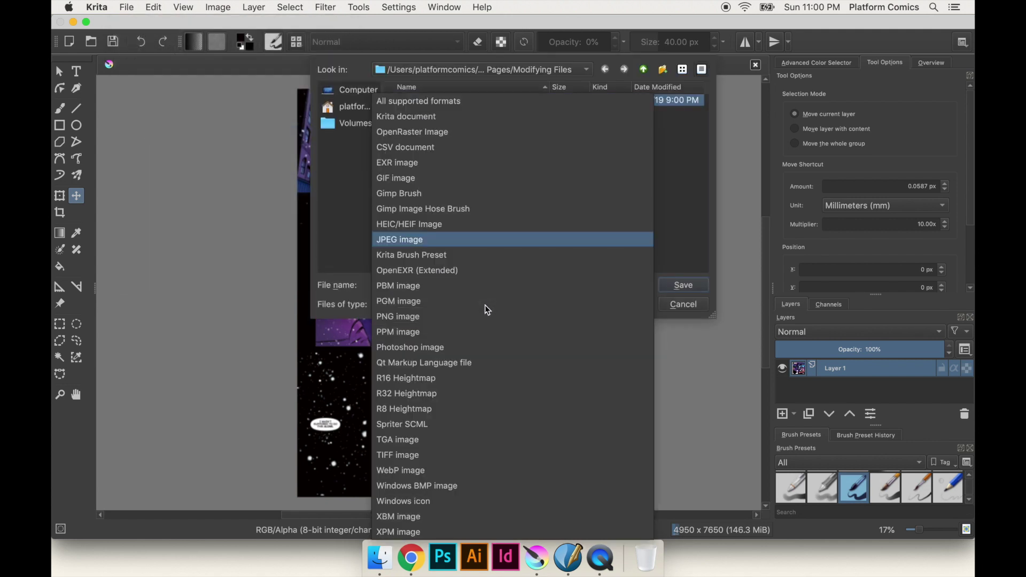
{"action": "left_click", "coordinate": [443, 454]}
{"action": "left_click", "coordinate": [405, 285]}
{"action": "key", "text": "BackSpace"}
{"action": "type", "text": "2"}
{"action": "left_click_drag", "start_coordinate": [439, 285], "coordinate": [409, 287]}
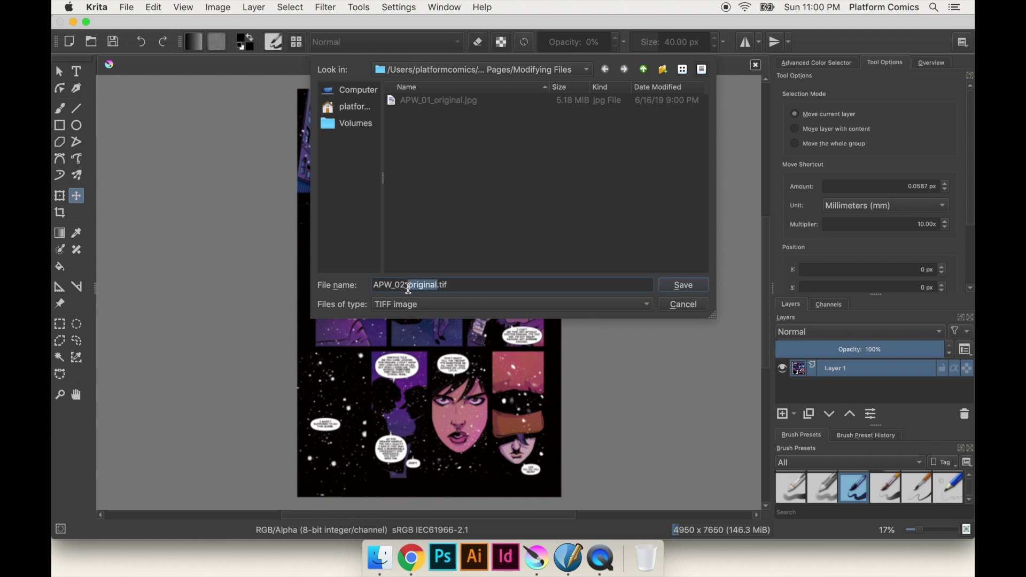
{"action": "type", "text": "TIFF"}
{"action": "left_click", "coordinate": [689, 285]}
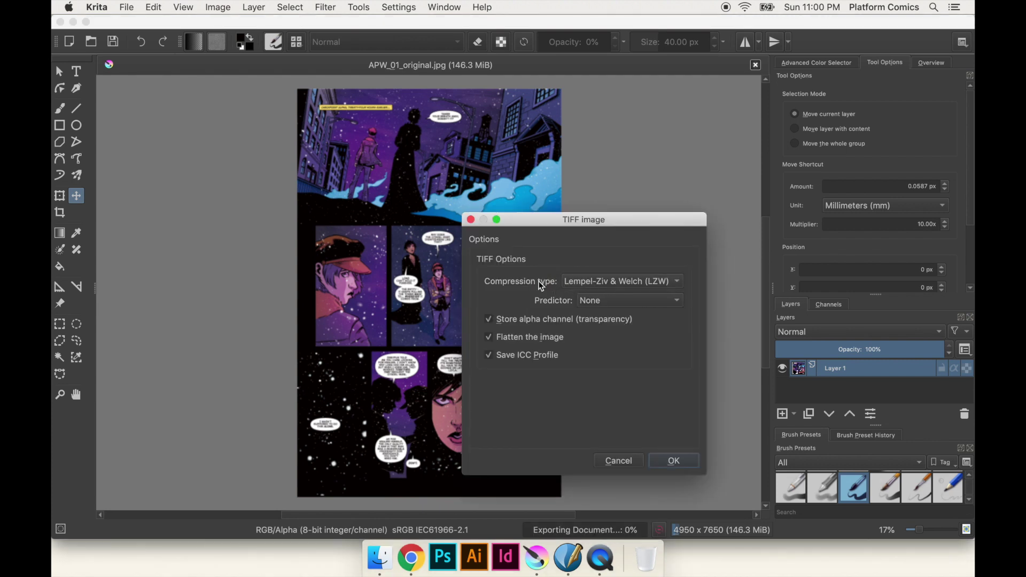
Step: Use Lempel-Ziv & Welch (LZW) compression for the TIFF and complete the export
{"action": "left_click", "coordinate": [576, 281]}
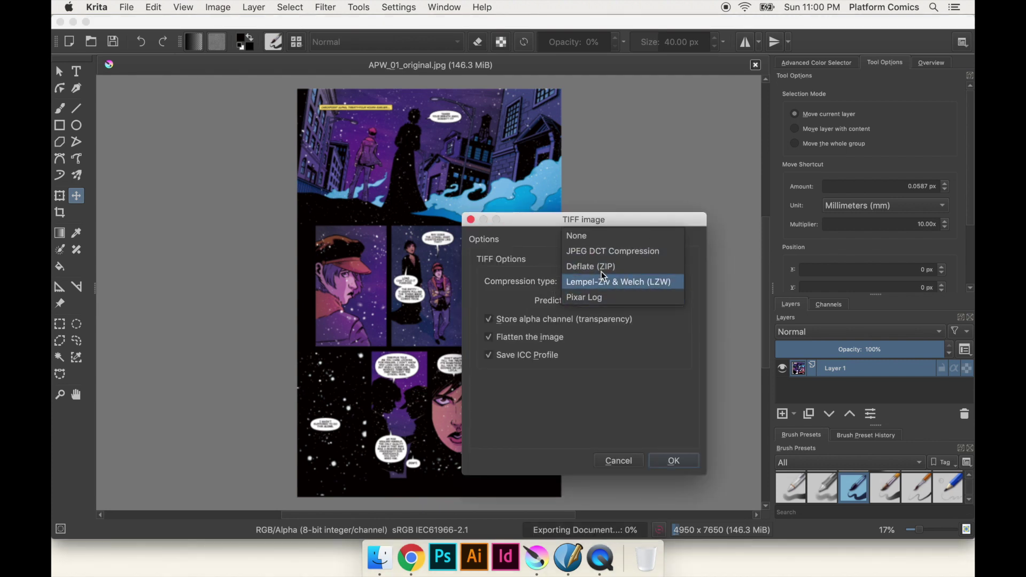
{"action": "left_click", "coordinate": [655, 283]}
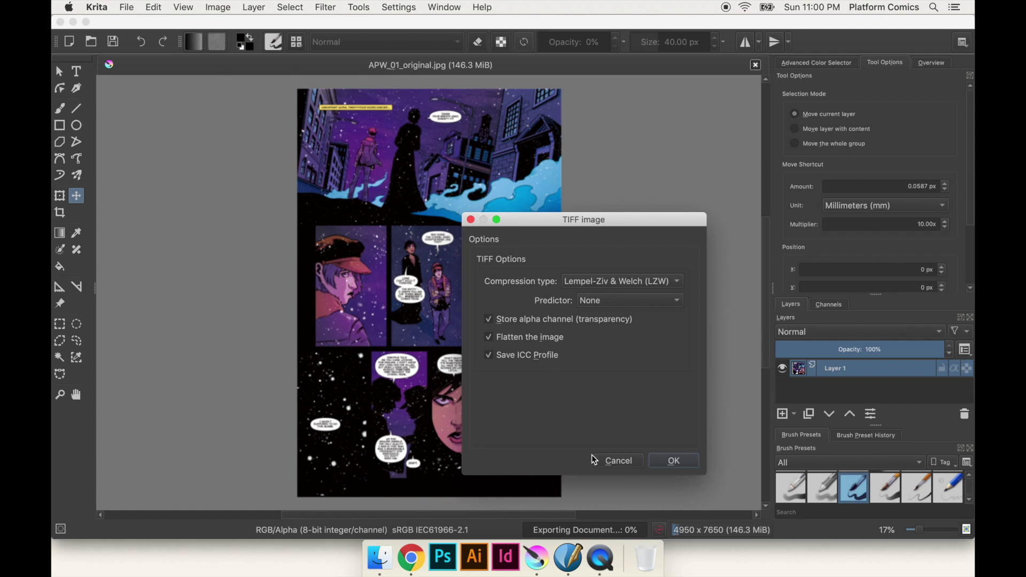
{"action": "left_click", "coordinate": [677, 461]}
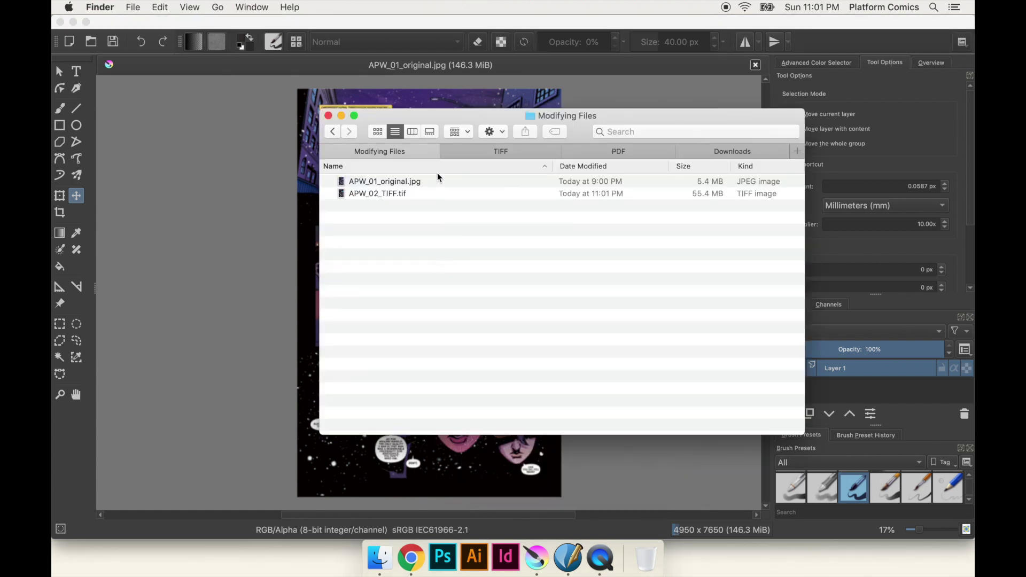
Step: Compare the JPEG and TIFF file sizes in Finder and open APW_02_TIFF.tif as a new document in Krita
{"action": "left_click", "coordinate": [641, 184]}
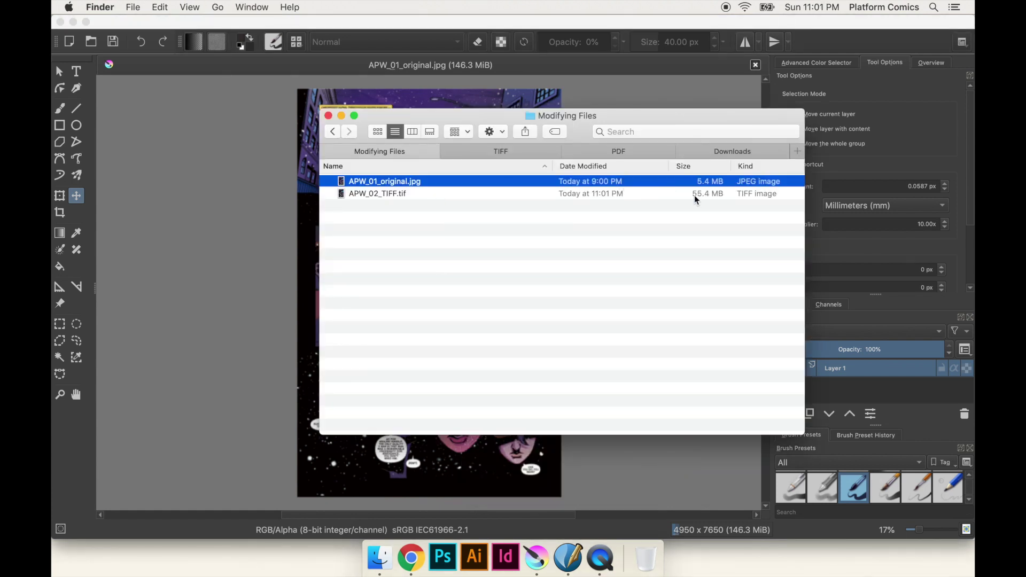
{"action": "left_click", "coordinate": [696, 195]}
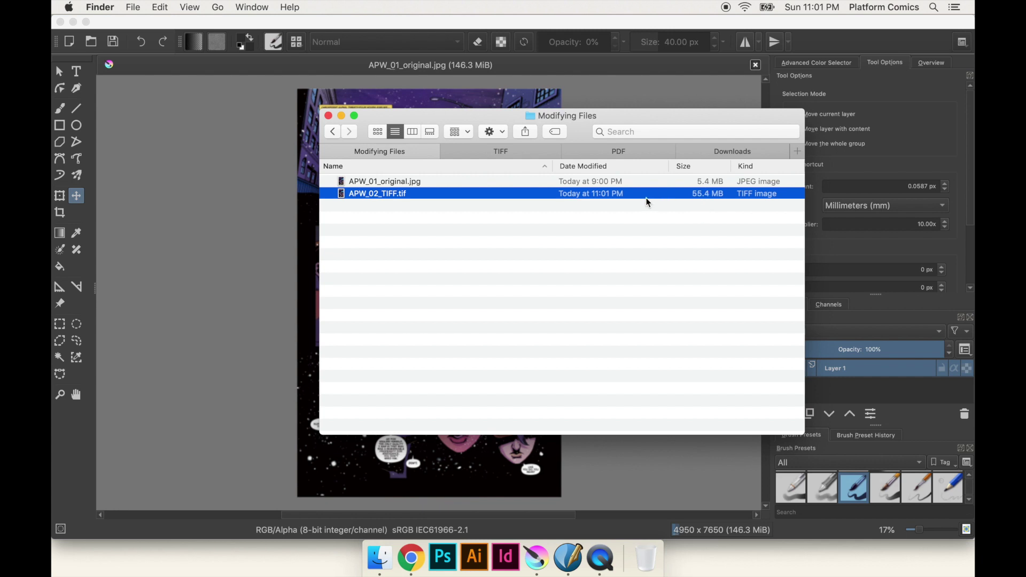
{"action": "left_click_drag", "start_coordinate": [384, 196], "coordinate": [198, 299]}
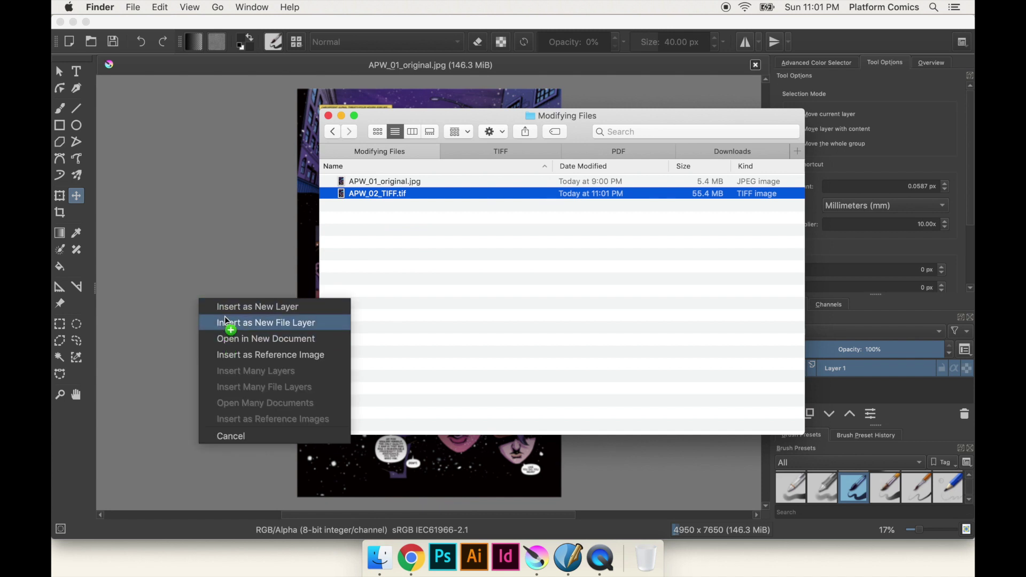
{"action": "left_click", "coordinate": [233, 339]}
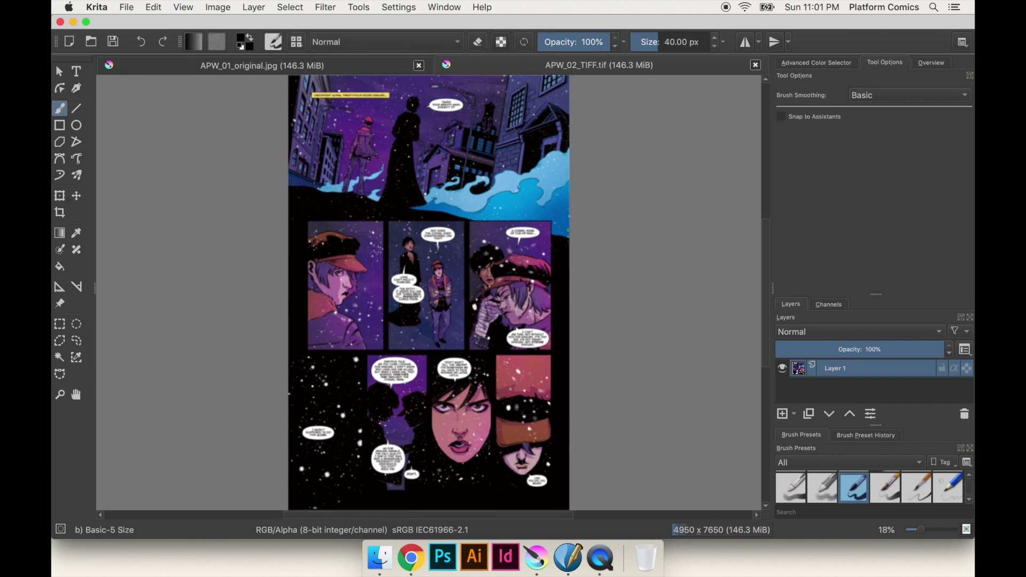
Step: Examine the image quality of the TIFF page at 100% zoom and as a whole page
{"action": "key", "text": "plus"}
{"action": "key", "text": "plus"}
{"action": "key", "text": "plus"}
{"action": "key", "text": "plus"}
{"action": "key", "text": "plus"}
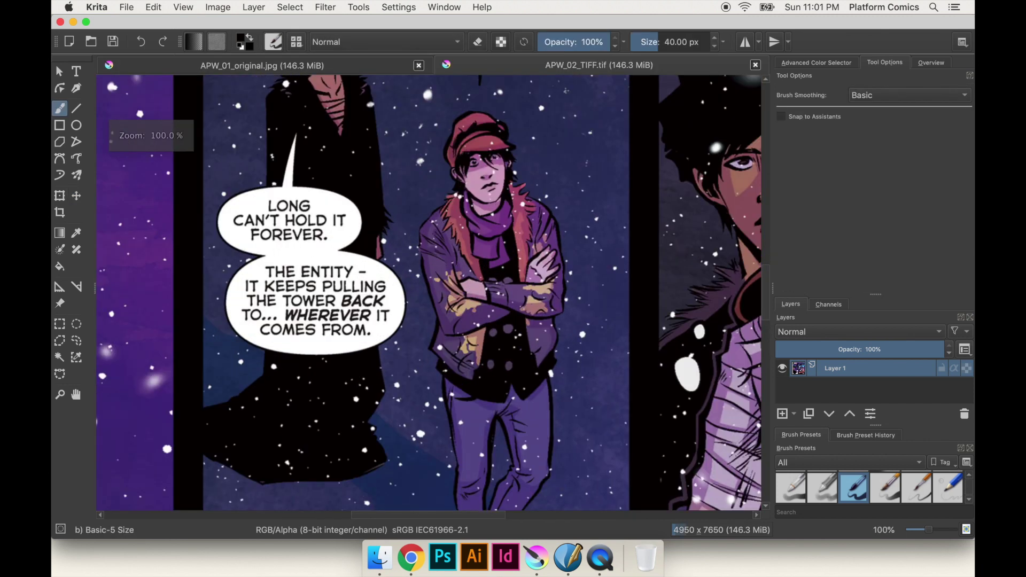
{"action": "key", "text": "minus"}
{"action": "key", "text": "minus"}
{"action": "key", "text": "minus"}
{"action": "key", "text": "minus"}
{"action": "key", "text": "minus"}
{"action": "key", "text": "minus"}
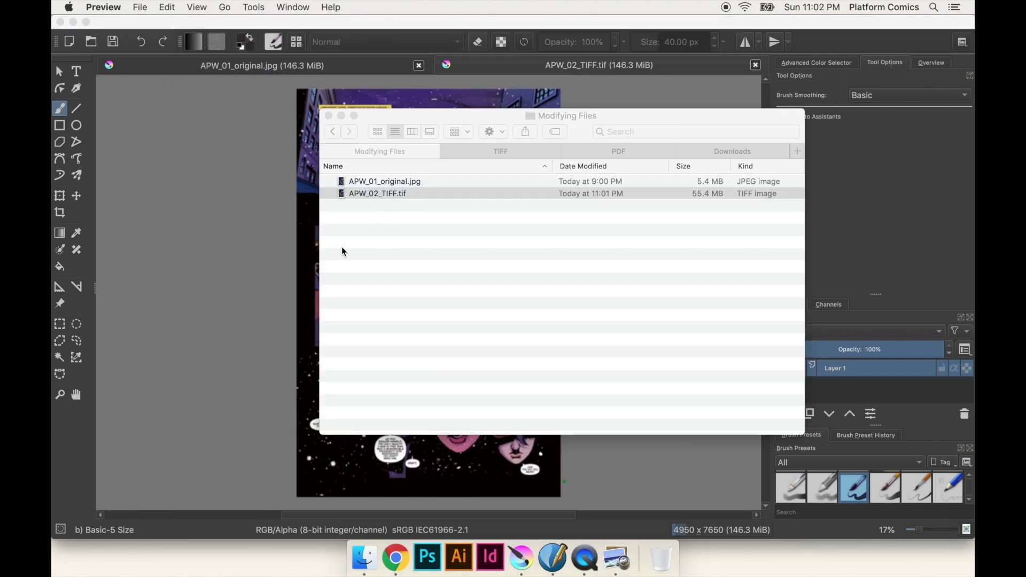
Step: Inspect the TIFF page up close in Preview, quit Preview, and return to Krita
{"action": "key", "text": "super+plus"}
{"action": "key", "text": "super+plus"}
{"action": "key", "text": "super+plus"}
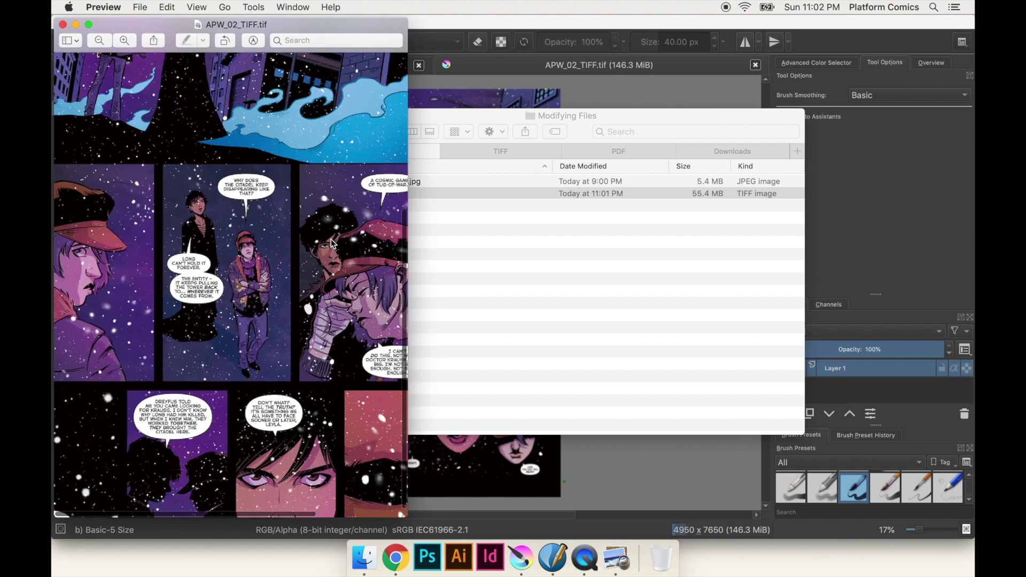
{"action": "key", "text": "super+plus"}
{"action": "key", "text": "super+q"}
{"action": "left_click", "coordinate": [236, 283]}
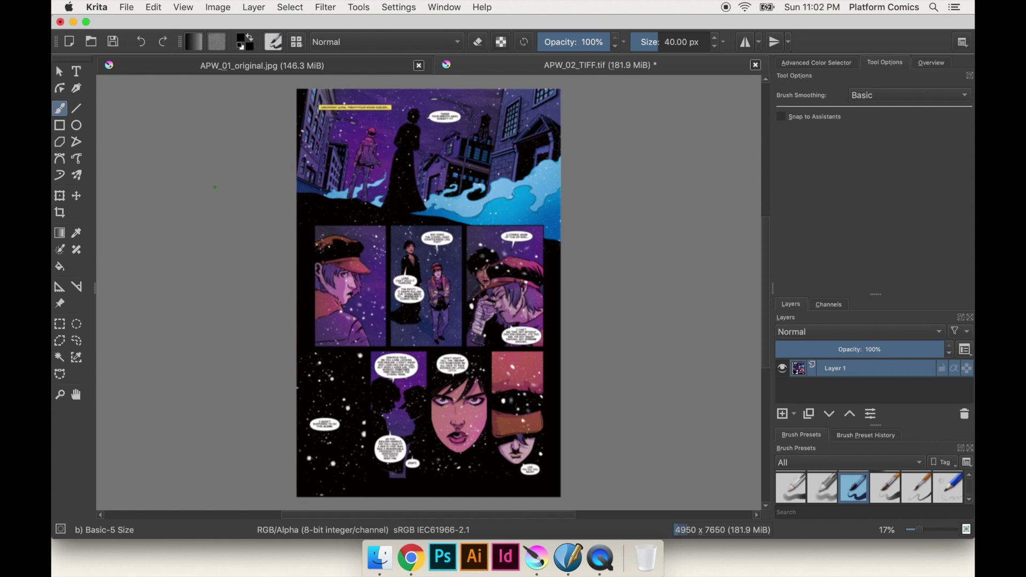
Step: Select the Move tool, open the image color space conversion for APW_02_TIFF.tif, and set the model to CMYK/Alpha
{"action": "left_click", "coordinate": [80, 195]}
{"action": "left_click", "coordinate": [215, 7]}
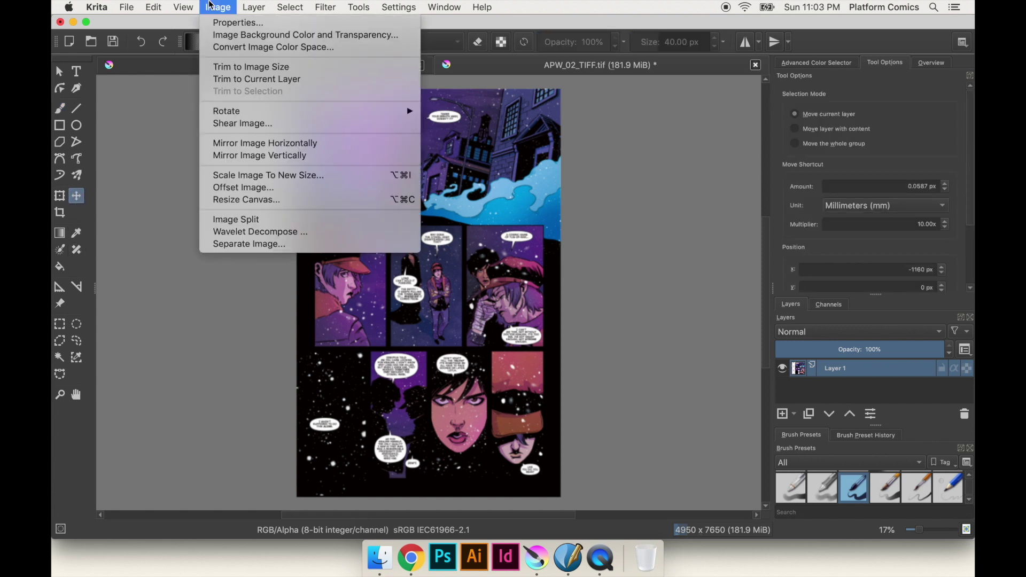
{"action": "left_click", "coordinate": [210, 6]}
{"action": "left_click", "coordinate": [216, 7]}
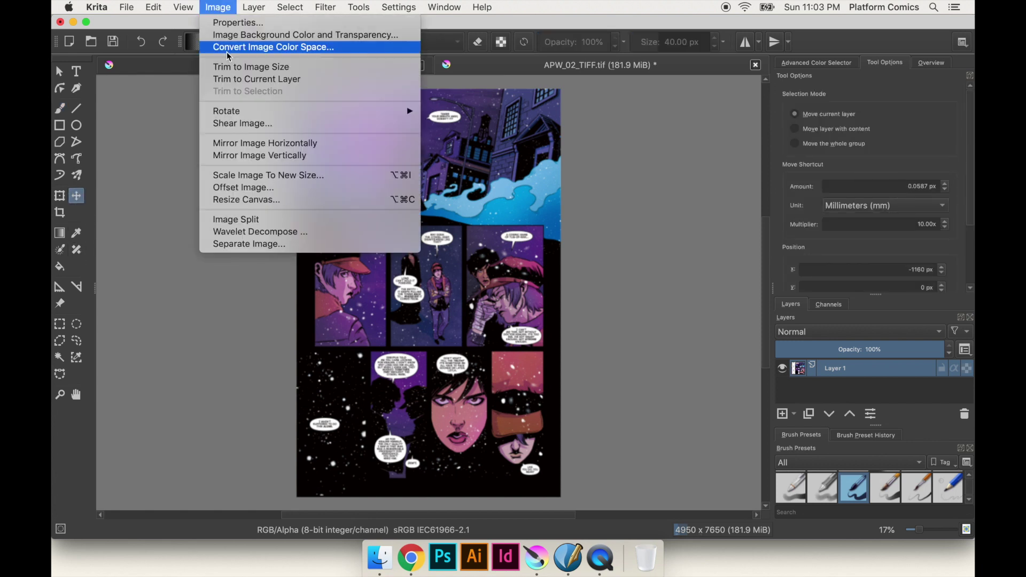
{"action": "left_click", "coordinate": [228, 47]}
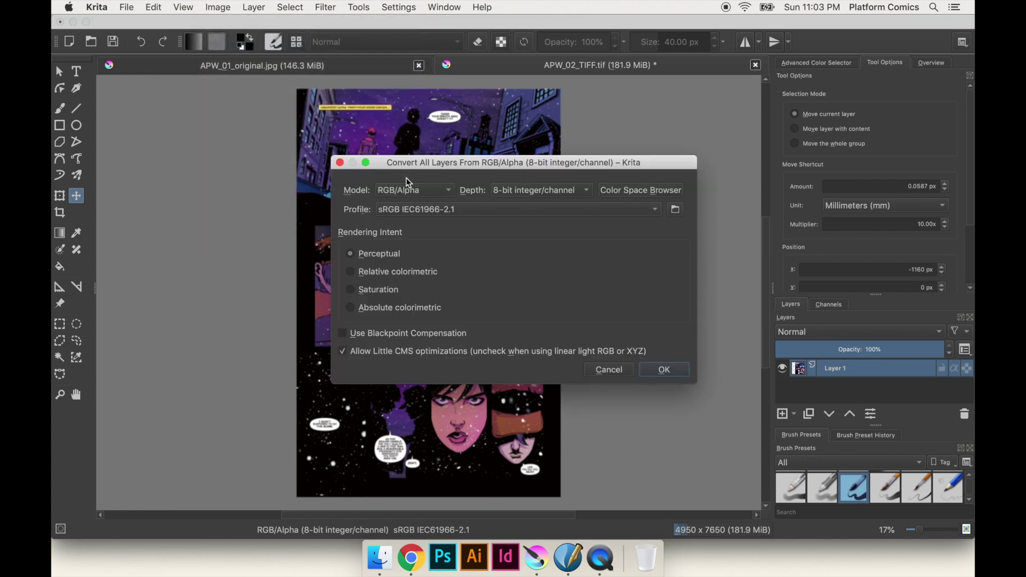
{"action": "left_click", "coordinate": [405, 188]}
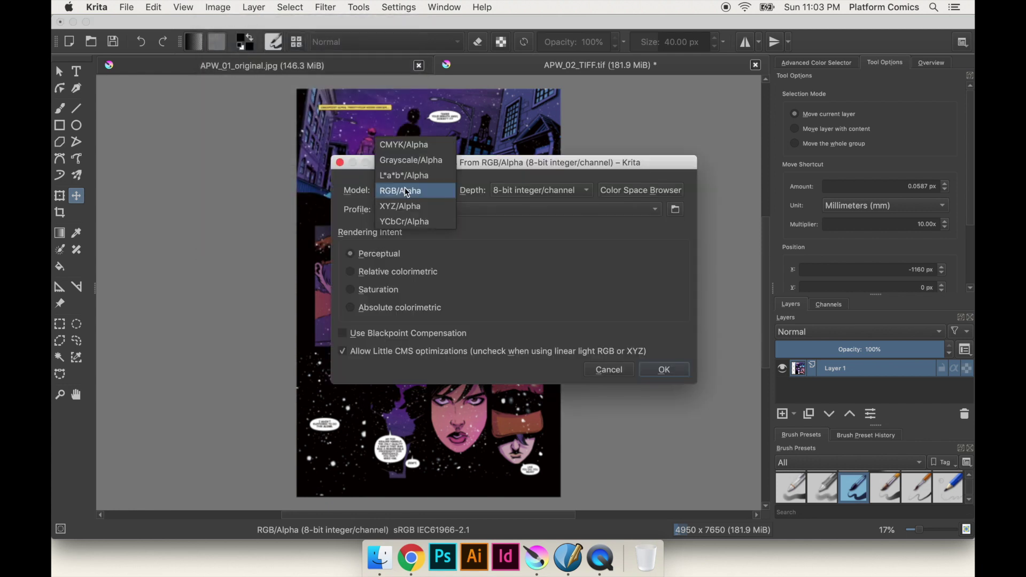
{"action": "left_click", "coordinate": [416, 150]}
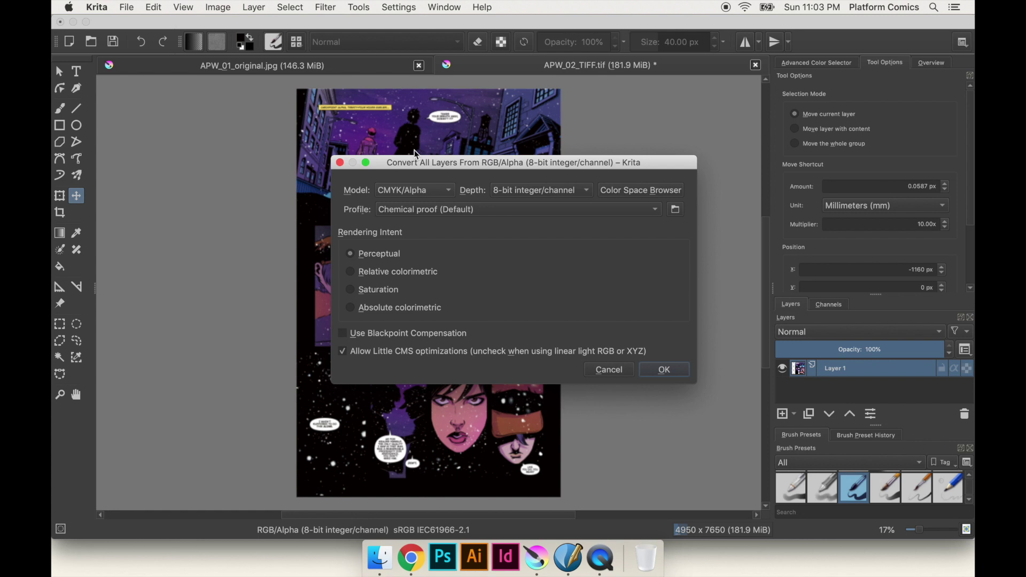
Step: Review the available CMYK profiles and the option to install further color profiles from a file
{"action": "left_click", "coordinate": [379, 209]}
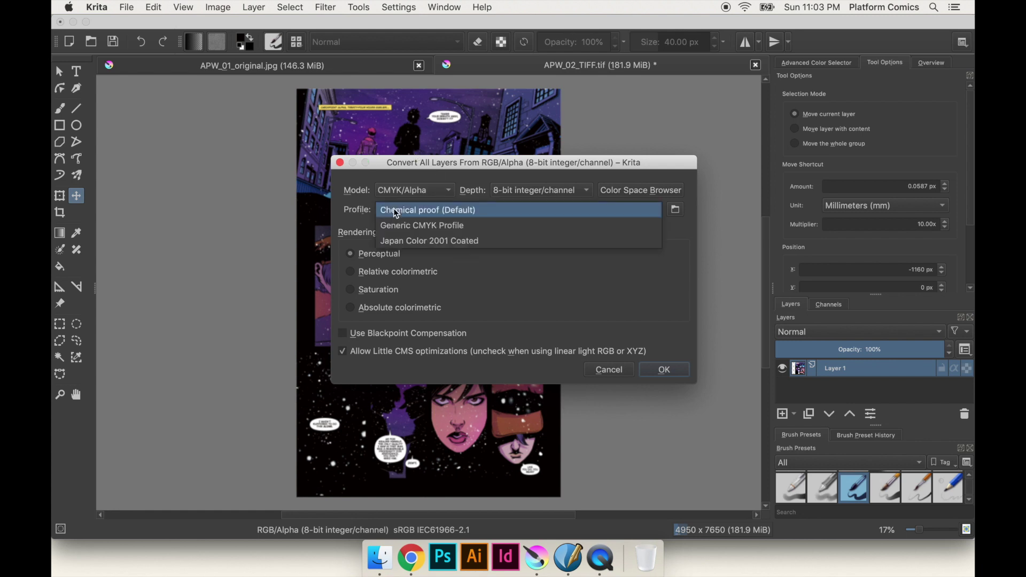
{"action": "left_click", "coordinate": [438, 225]}
{"action": "left_click", "coordinate": [434, 210]}
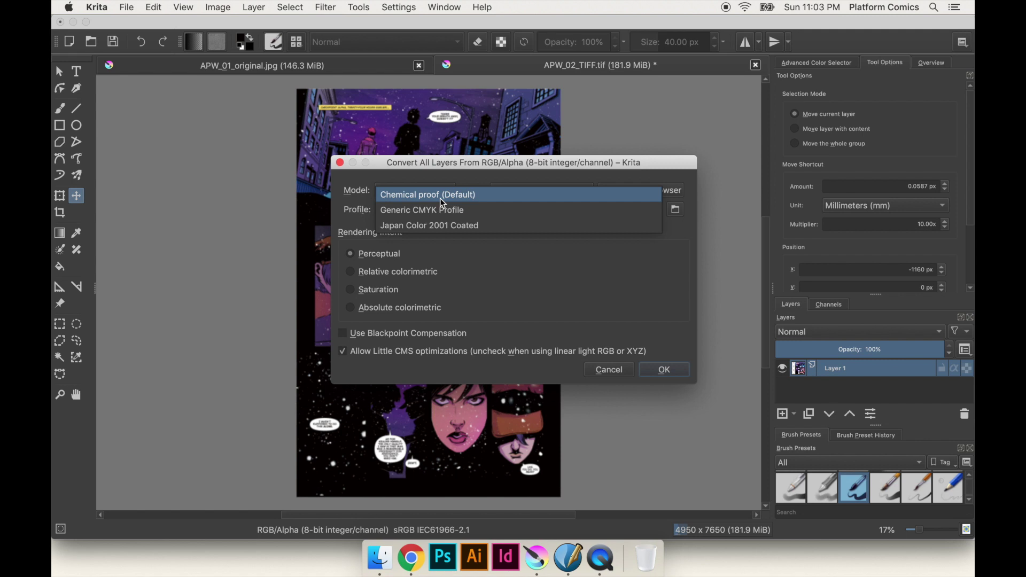
{"action": "left_click", "coordinate": [441, 198]}
{"action": "left_click", "coordinate": [436, 210]}
{"action": "left_click", "coordinate": [437, 210]}
{"action": "left_click", "coordinate": [676, 210]}
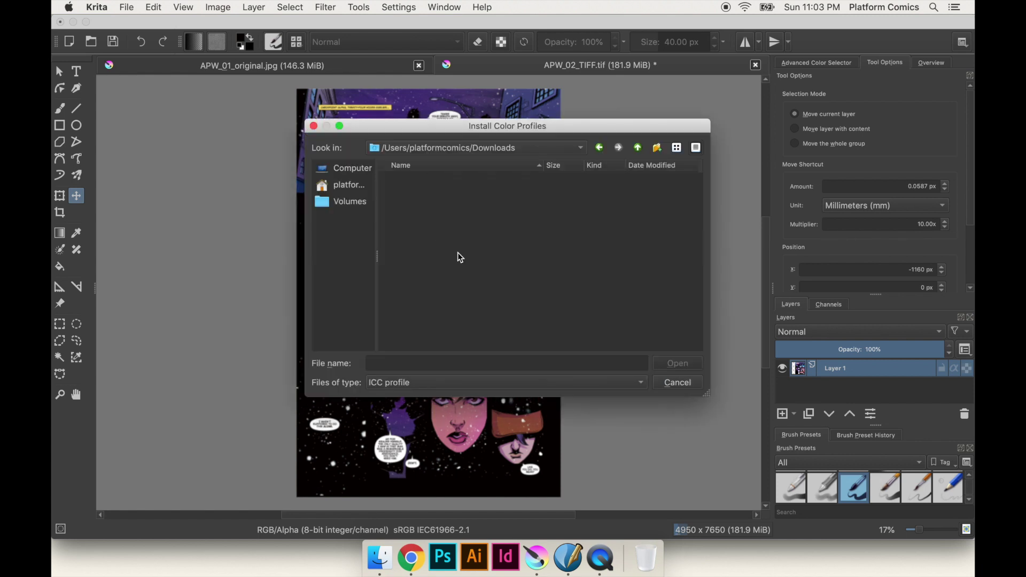
{"action": "left_click", "coordinate": [688, 385]}
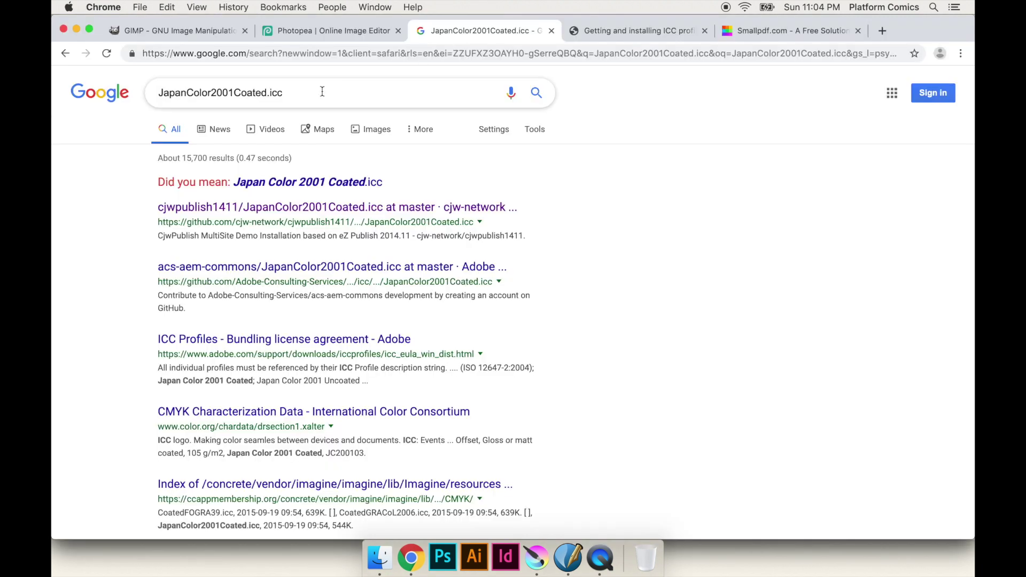
Step: Download JapanColor2001Coated.icc from the cjwpublish1411 GitHub search result and select the file in the Downloads folder in Finder
{"action": "triple_click", "coordinate": [232, 91]}
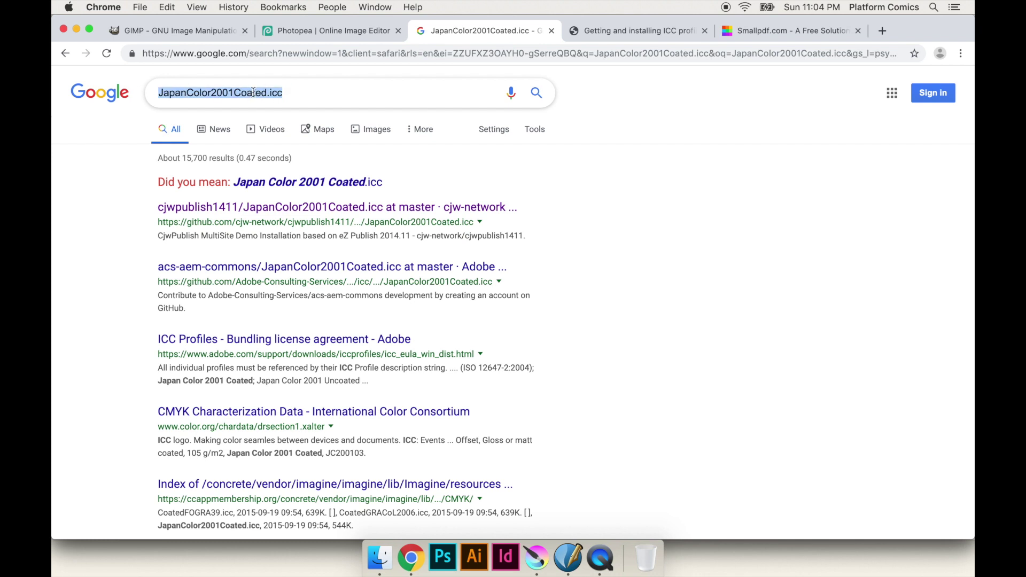
{"action": "left_click", "coordinate": [236, 211]}
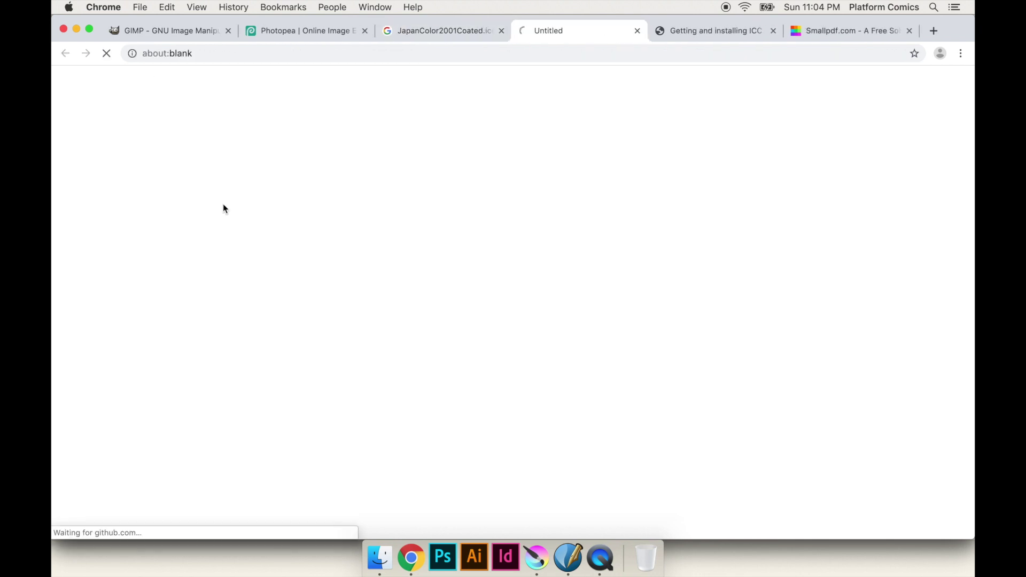
{"action": "left_click", "coordinate": [696, 426]}
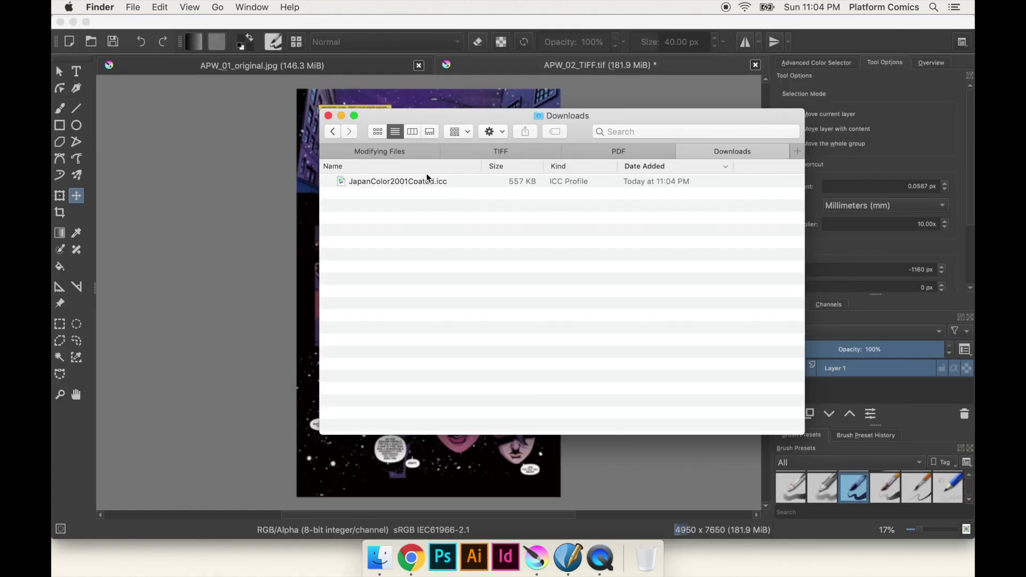
{"action": "left_click", "coordinate": [422, 181]}
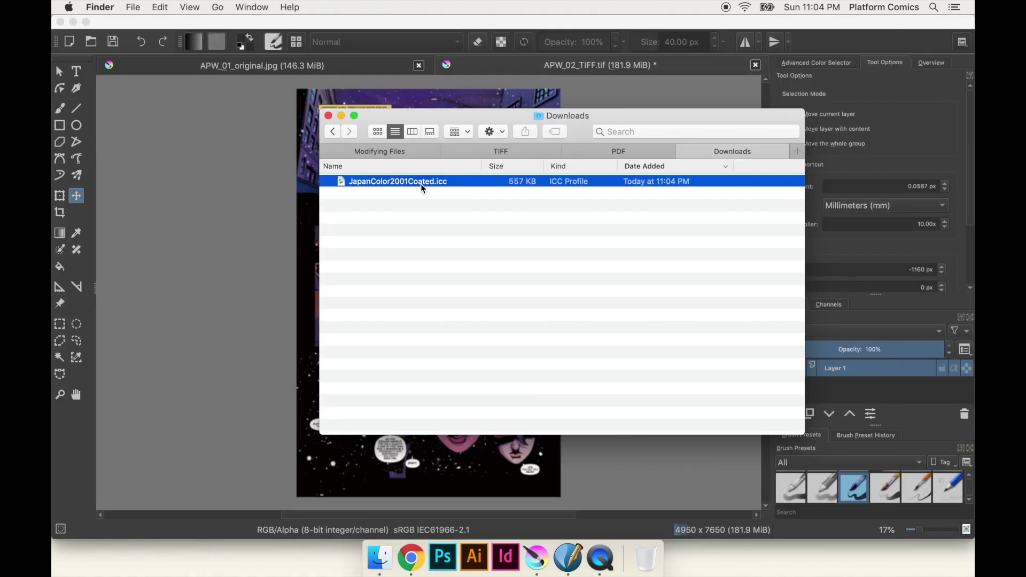
Step: Return to Krita and convert all layers of the page to CMYK/Alpha with the Japan Color 2001 Coated profile
{"action": "left_click", "coordinate": [313, 226]}
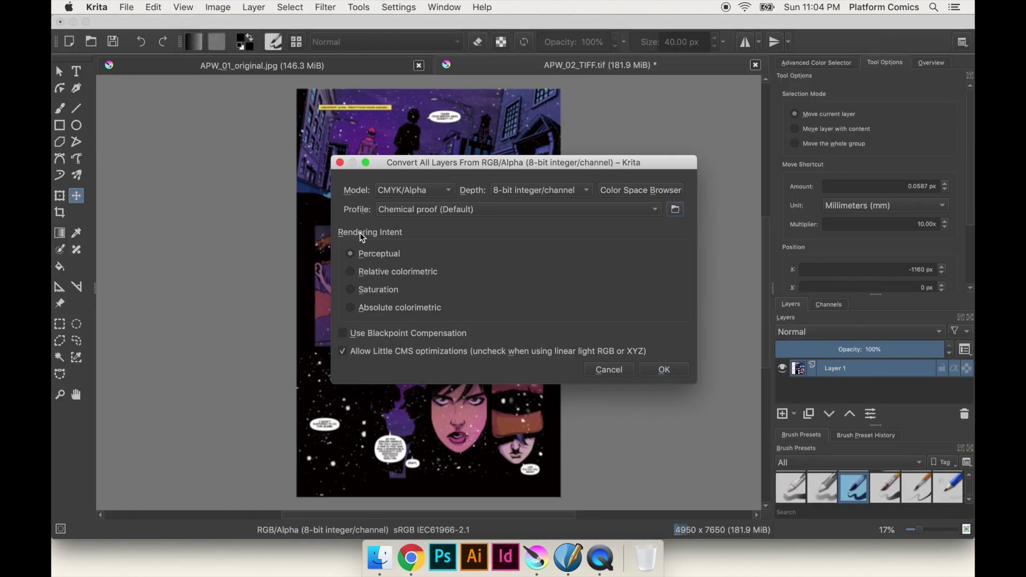
{"action": "left_click", "coordinate": [516, 210]}
{"action": "left_click", "coordinate": [660, 369]}
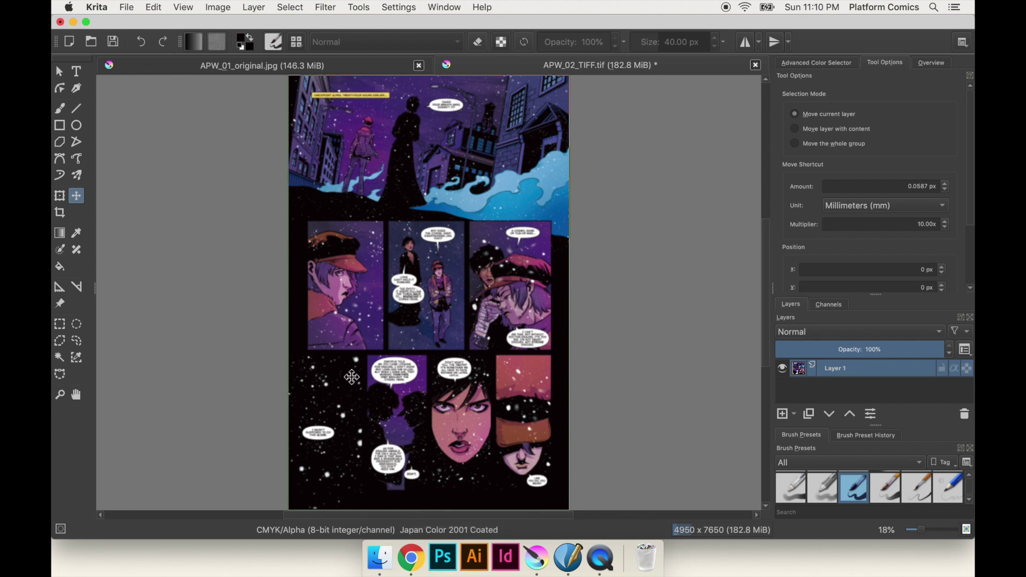
Step: Export the converted page as APW_03_CMYK.tif in the Modifying Files folder, with LZW compression, a flattened image and the ICC profile saved
{"action": "left_click", "coordinate": [134, 7]}
{"action": "left_click", "coordinate": [166, 130]}
{"action": "left_click", "coordinate": [425, 284]}
{"action": "key", "text": "BackSpace"}
{"action": "key", "text": "BackSpace"}
{"action": "key", "text": "BackSpace"}
{"action": "key", "text": "BackSpace"}
{"action": "key", "text": "BackSpace"}
{"action": "key", "text": "BackSpace"}
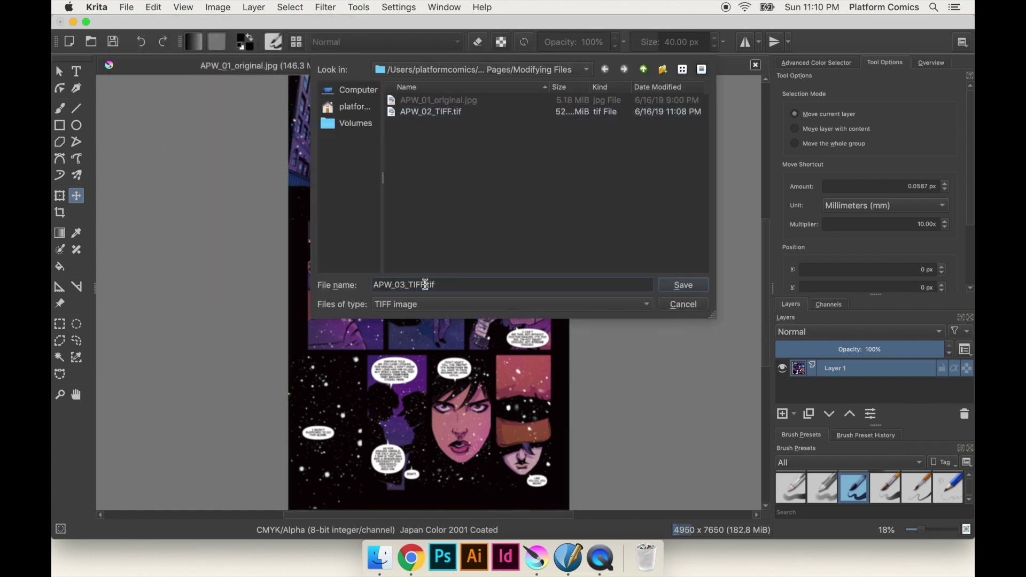
{"action": "type", "text": "3_CMYK"}
{"action": "left_click", "coordinate": [684, 289]}
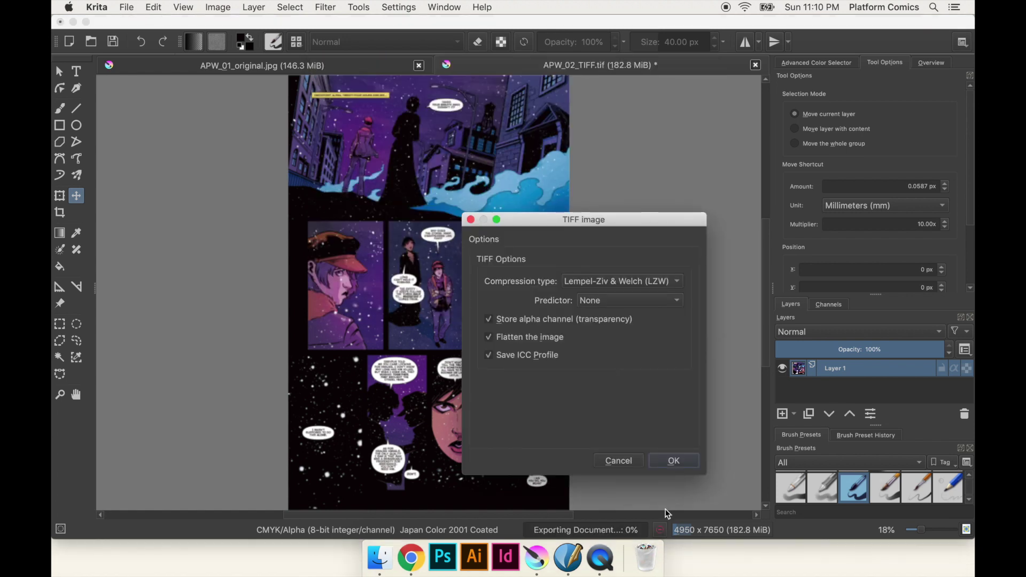
{"action": "left_click", "coordinate": [677, 461]}
Step: Switch to Finder and open APW_03_CMYK.tif as a new document in Krita
{"action": "key", "text": "super+Tab"}
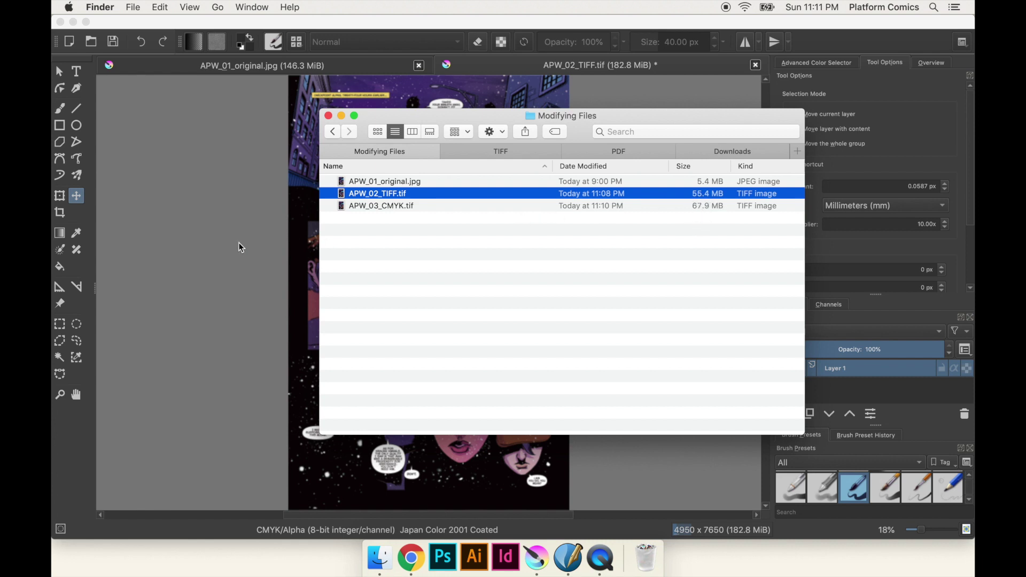
{"action": "left_click_drag", "start_coordinate": [374, 194], "coordinate": [259, 268]}
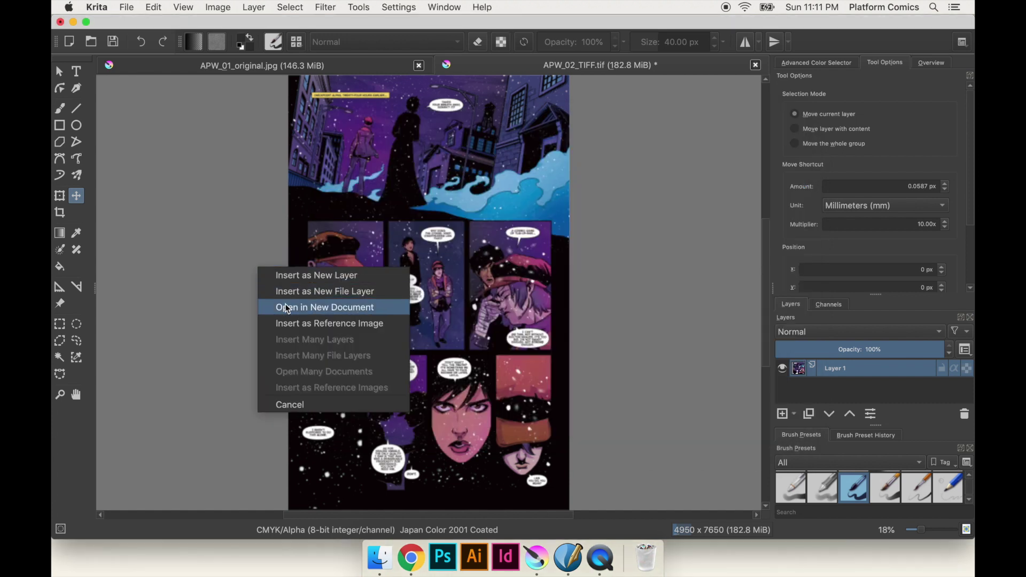
{"action": "left_click", "coordinate": [287, 308]}
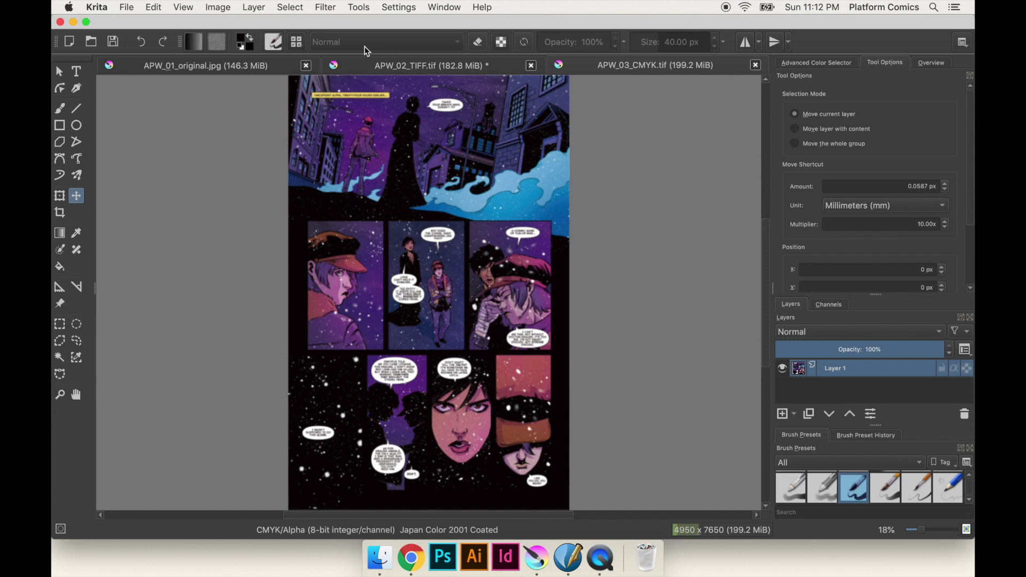
Step: Scale APW_03_CMYK.tif to a resolution of 300 pixels/inch, keeping the 11 by 17 in print size
{"action": "left_click", "coordinate": [229, 5]}
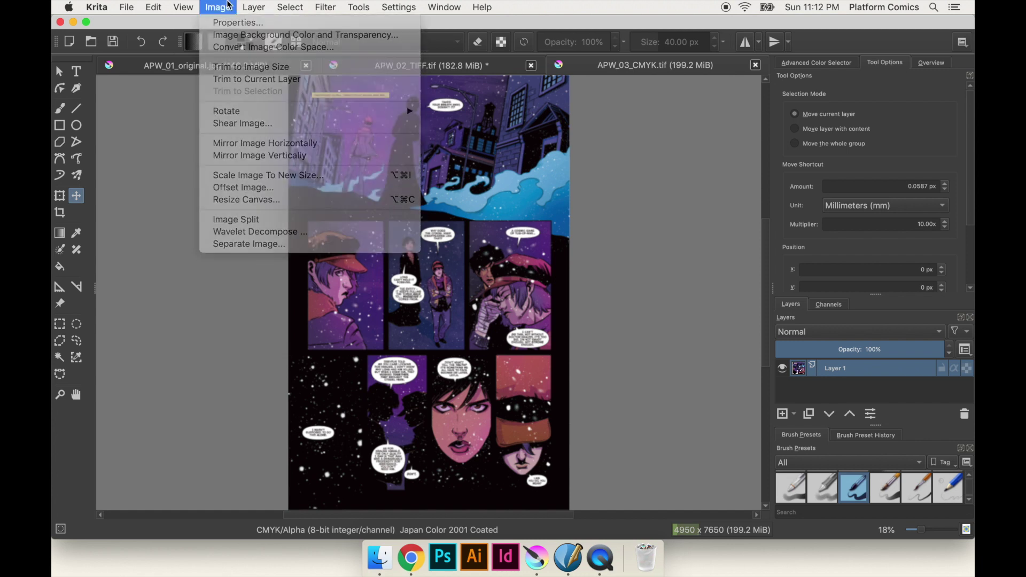
{"action": "left_click", "coordinate": [255, 180]}
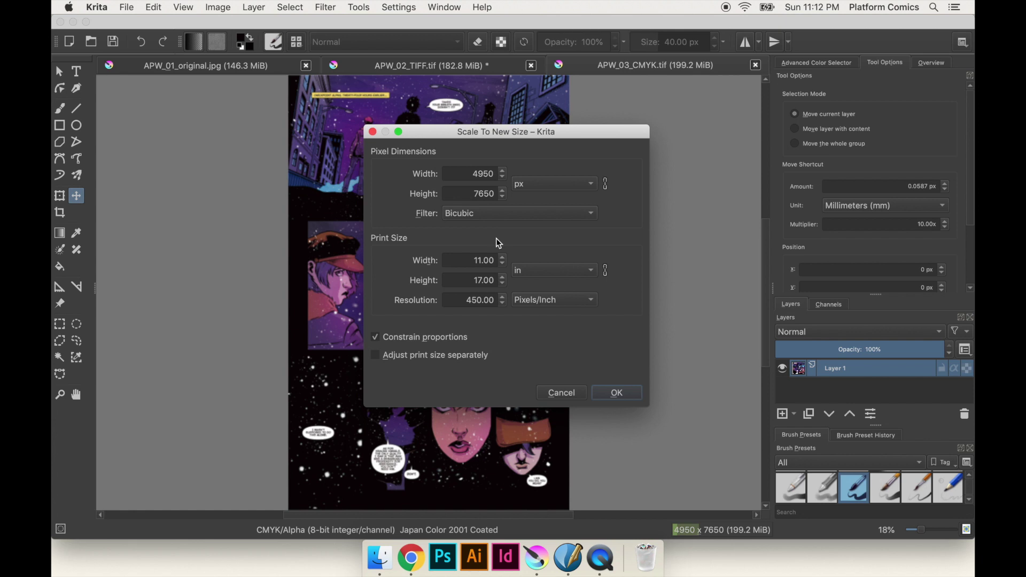
{"action": "double_click", "coordinate": [469, 299]}
{"action": "type", "text": "300"}
{"action": "left_click", "coordinate": [616, 393]}
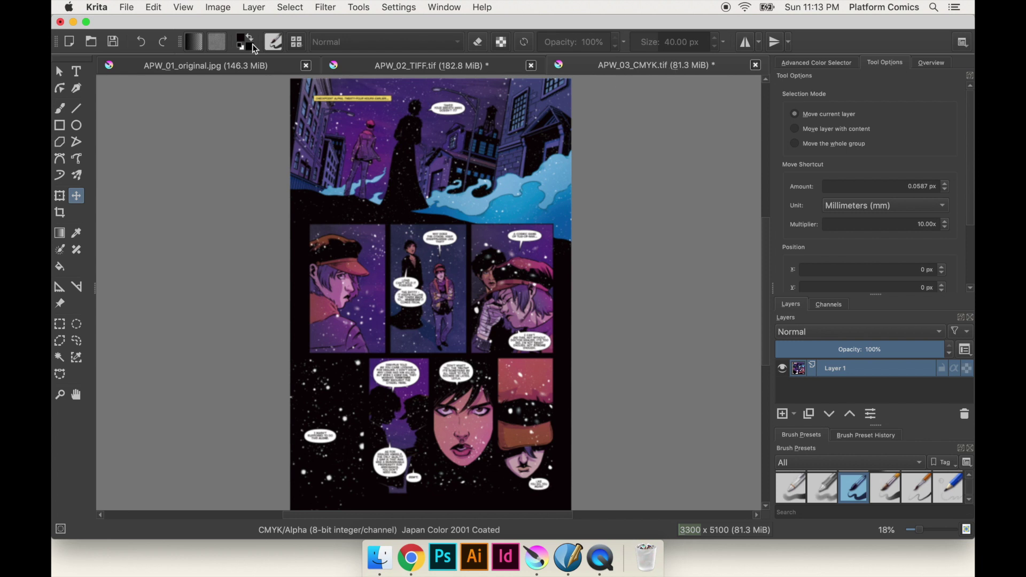
Step: Export the rescaled page as APW_04_DPI.tif with LZW compression and the ICC profile saved
{"action": "left_click", "coordinate": [137, 5]}
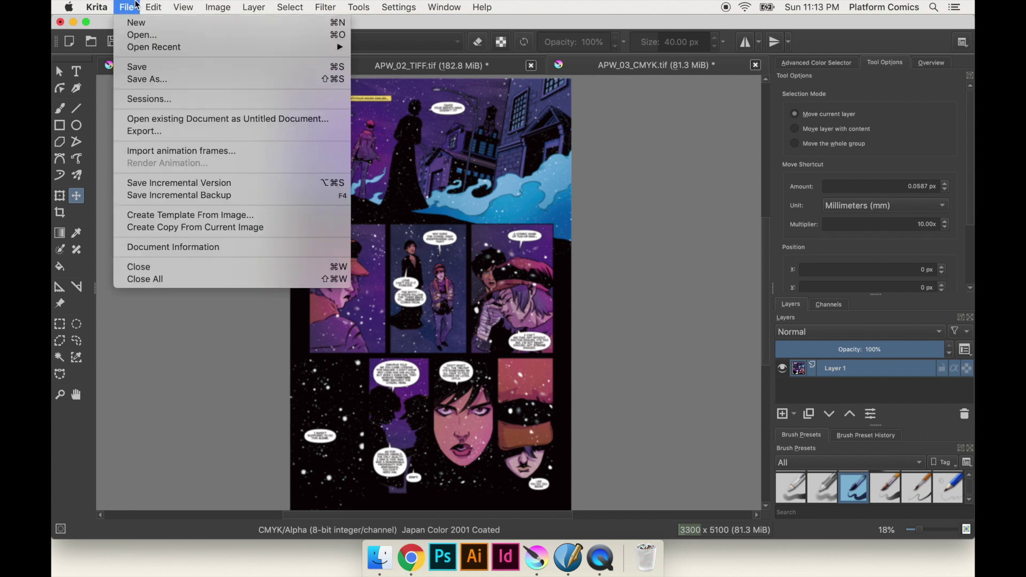
{"action": "left_click", "coordinate": [169, 134]}
{"action": "left_click", "coordinate": [408, 284]}
{"action": "type", "text": "4"}
{"action": "left_click", "coordinate": [432, 284]}
{"action": "key", "text": "BackSpace"}
{"action": "key", "text": "BackSpace"}
{"action": "key", "text": "BackSpace"}
{"action": "key", "text": "BackSpace"}
{"action": "type", "text": "DPI"}
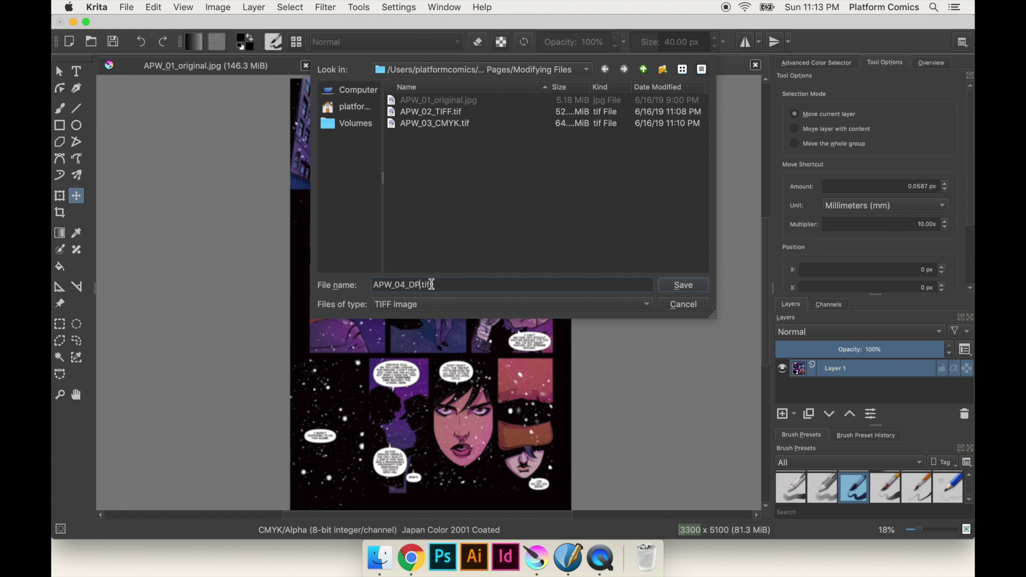
{"action": "left_click", "coordinate": [687, 288]}
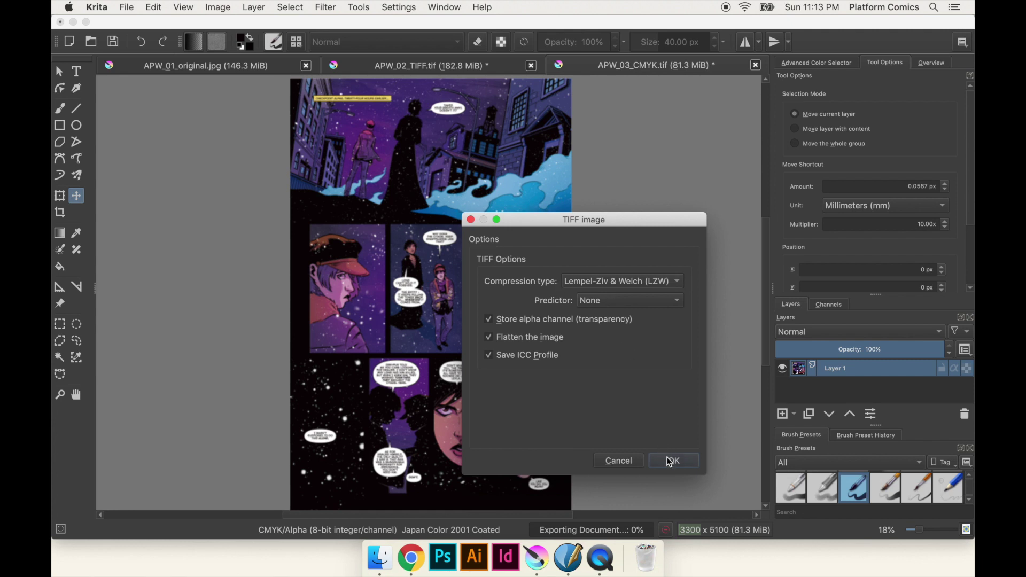
{"action": "left_click", "coordinate": [670, 462]}
Step: Switch to Finder, select APW_04_DPI.tif and open it as a new document in Krita
{"action": "key", "text": "super+Tab"}
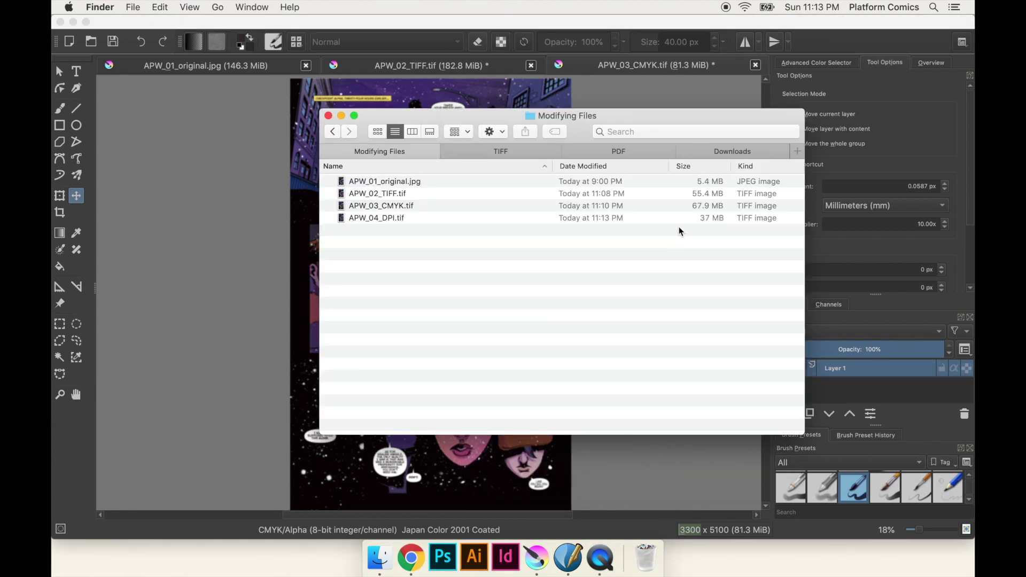
{"action": "left_click", "coordinate": [714, 217]}
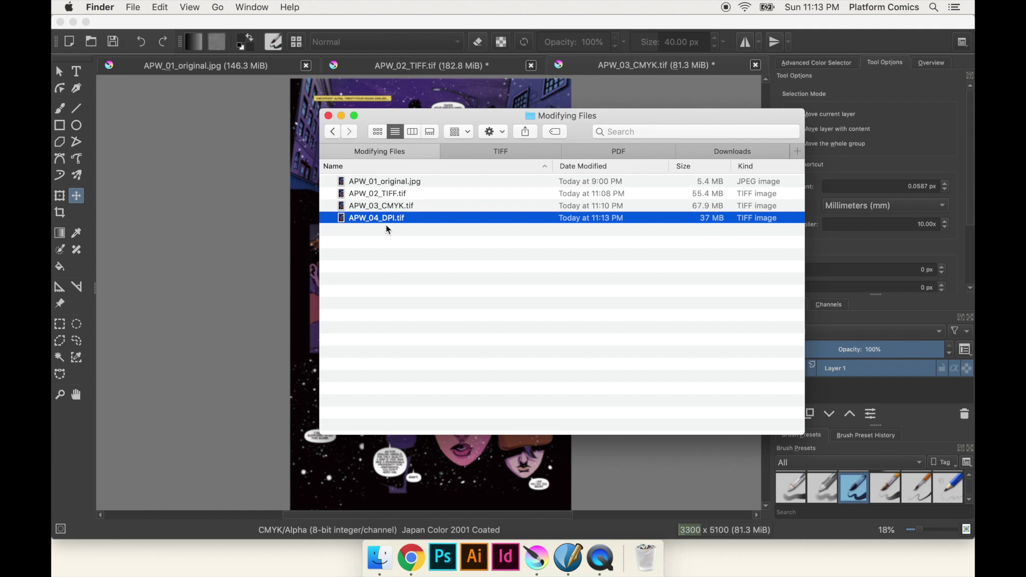
{"action": "left_click_drag", "start_coordinate": [389, 219], "coordinate": [233, 272]}
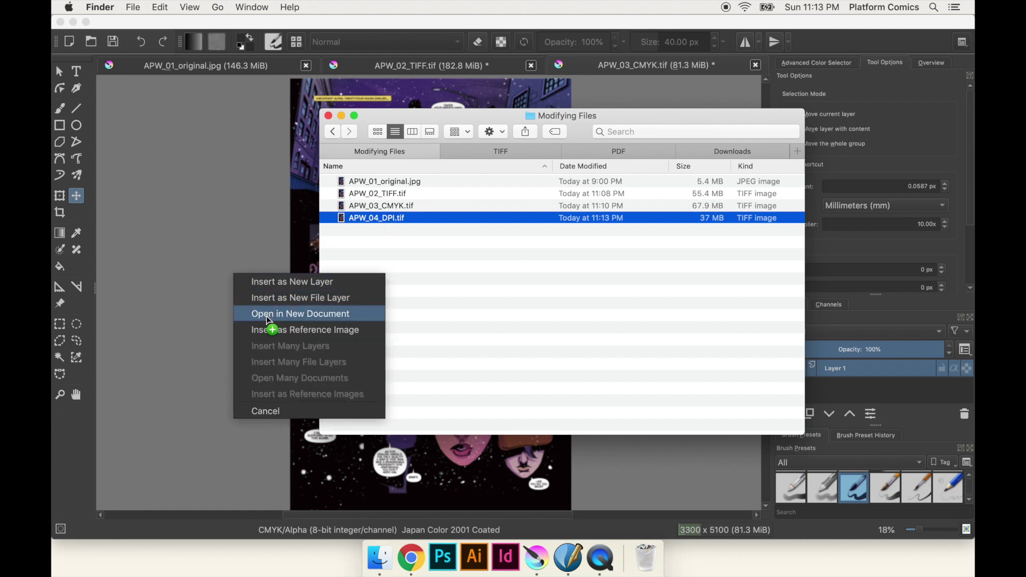
{"action": "left_click", "coordinate": [267, 319]}
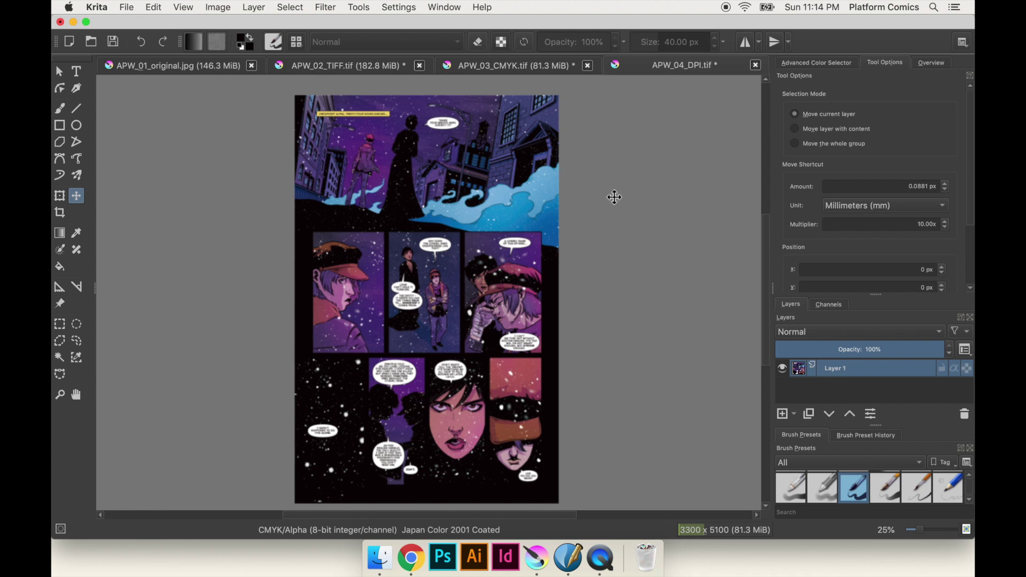
Step: Try scaling the page to a print height of 16.5 in at its existing 11 in width, and undo the scaling
{"action": "left_click", "coordinate": [219, 6]}
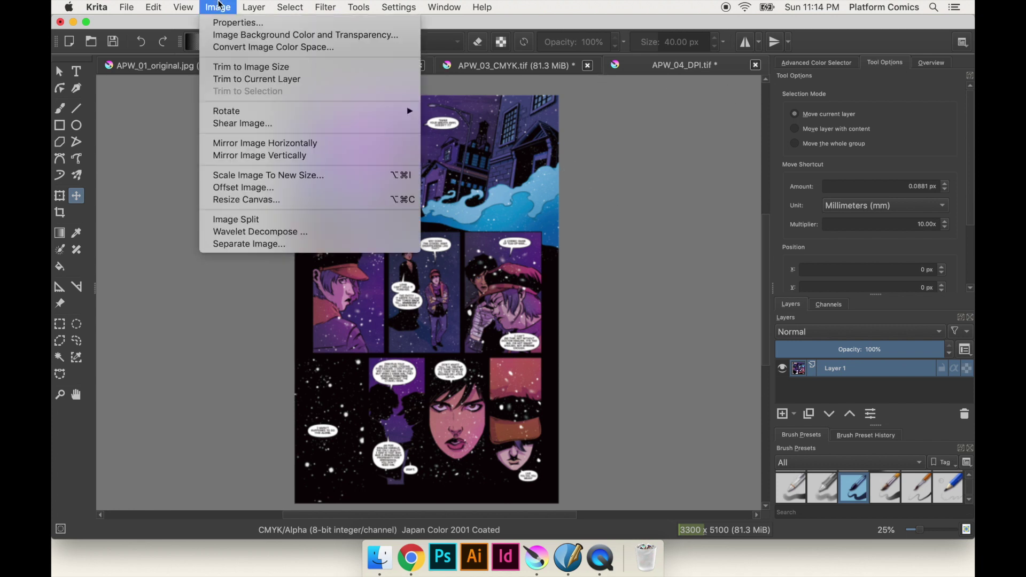
{"action": "left_click", "coordinate": [263, 175]}
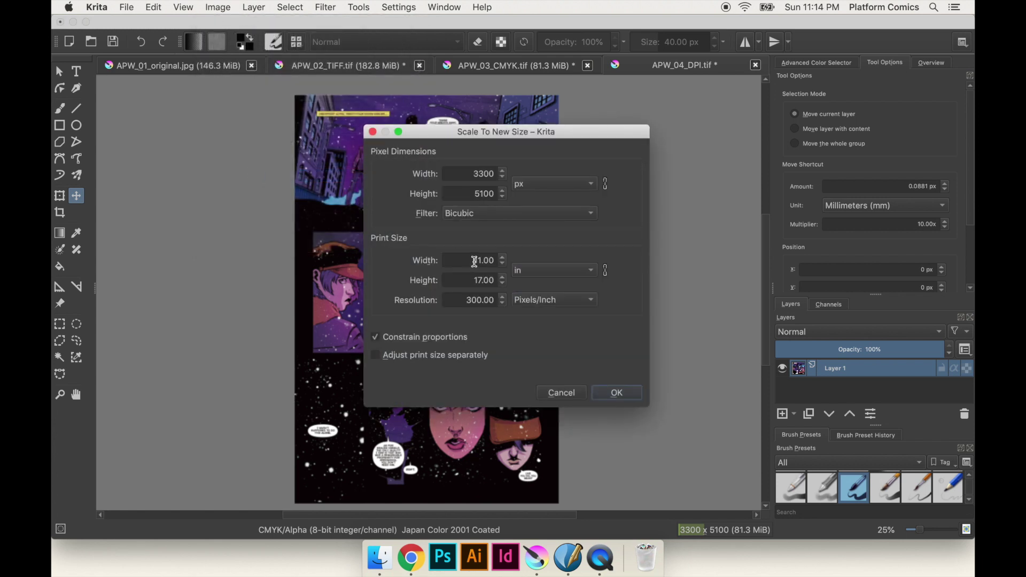
{"action": "double_click", "coordinate": [481, 282]}
{"action": "type", "text": "16.5"}
{"action": "left_click", "coordinate": [625, 394]}
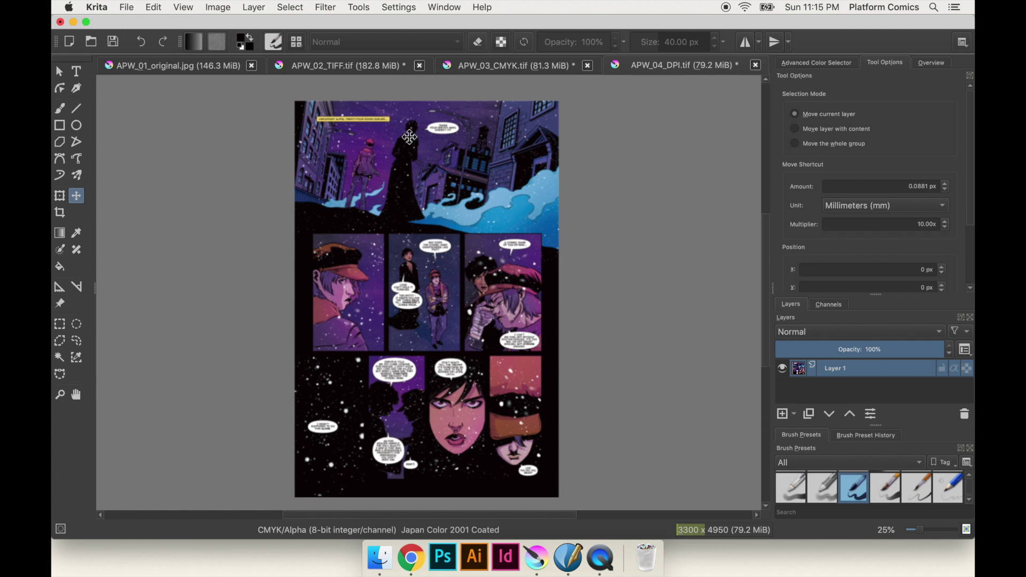
{"action": "key", "text": "super+z"}
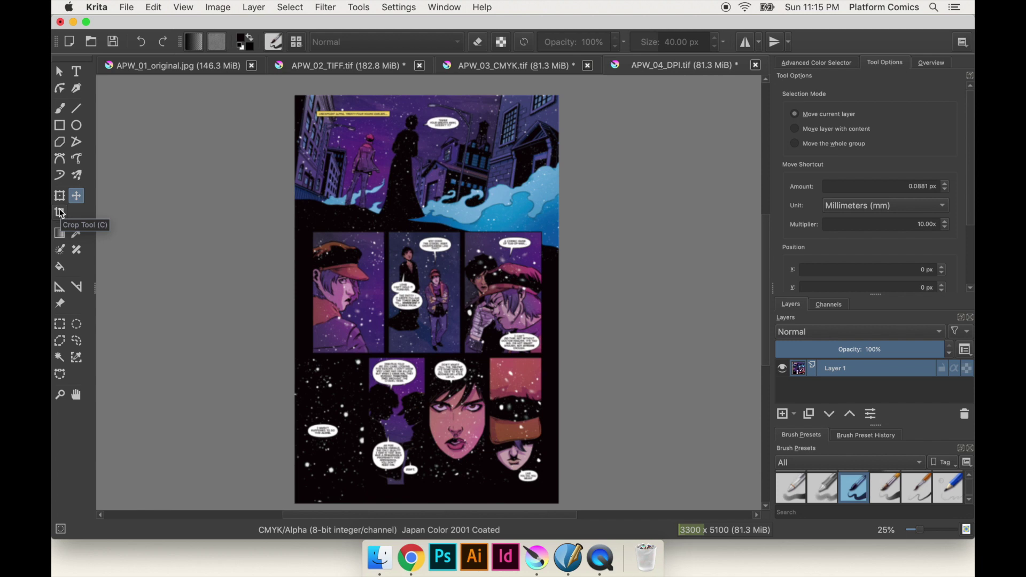
Step: With the Crop tool, set a crop area 70 px wide and 105 px high and lock its aspect ratio
{"action": "left_click", "coordinate": [60, 212]}
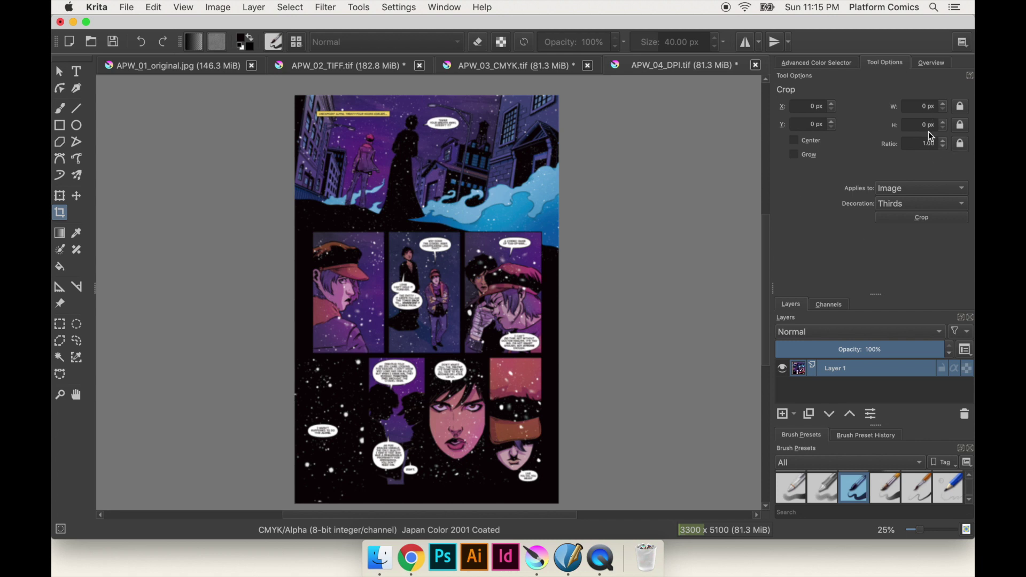
{"action": "double_click", "coordinate": [928, 103]}
{"action": "key", "text": "Return"}
{"action": "key", "text": "Tab"}
{"action": "type", "text": "10.5"}
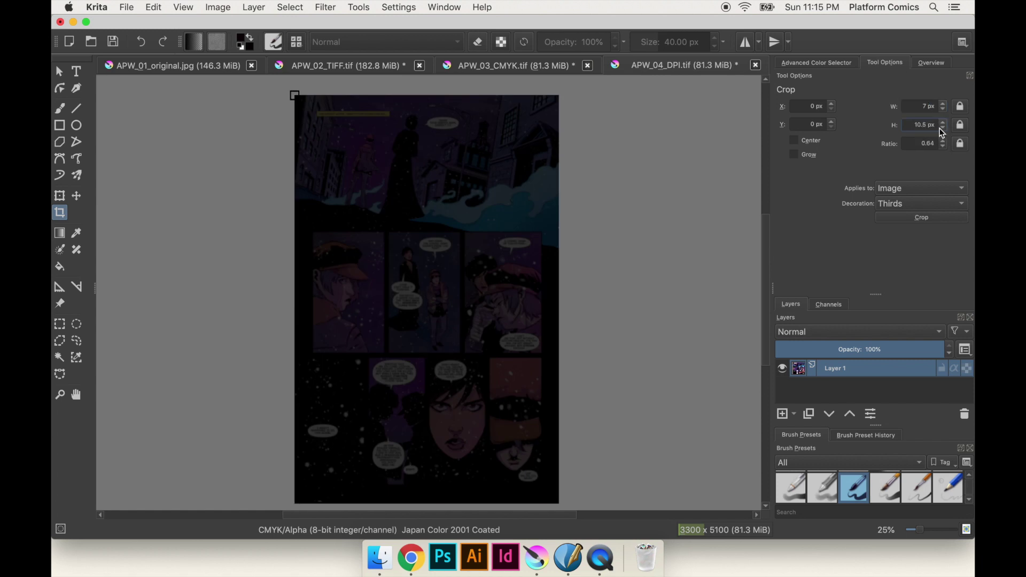
{"action": "key", "text": "Tab"}
{"action": "left_click", "coordinate": [938, 126]}
{"action": "double_click", "coordinate": [926, 108]}
{"action": "type", "text": "70"}
{"action": "key", "text": "Tab"}
{"action": "type", "text": "105"}
{"action": "left_click", "coordinate": [961, 147]}
Step: Enlarge the crop area to 3300 by 4950 px, offset it 24 px down from the page's upper edge, and apply the crop
{"action": "left_click_drag", "start_coordinate": [295, 96], "coordinate": [560, 484]}
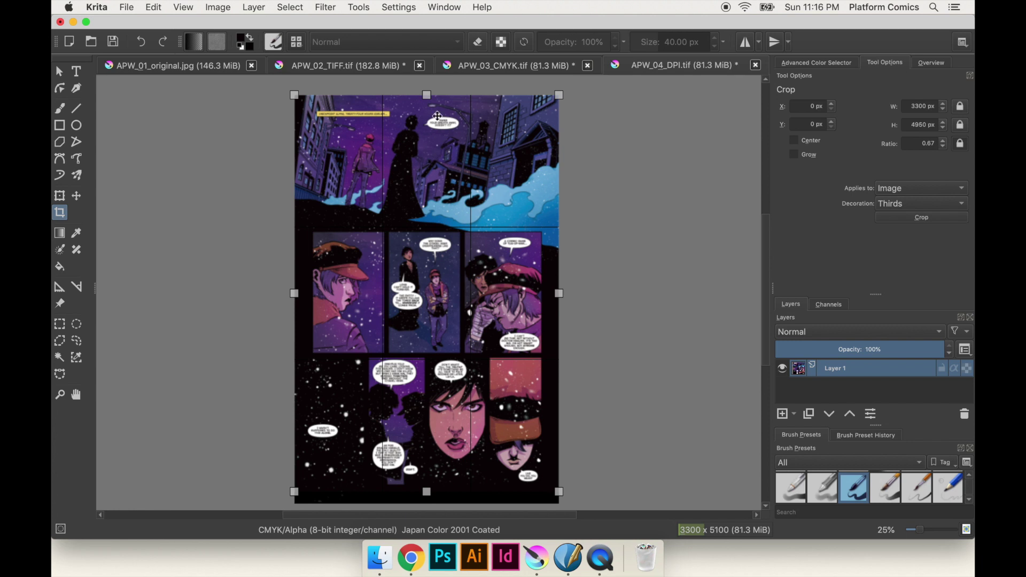
{"action": "left_click_drag", "start_coordinate": [433, 185], "coordinate": [433, 187]}
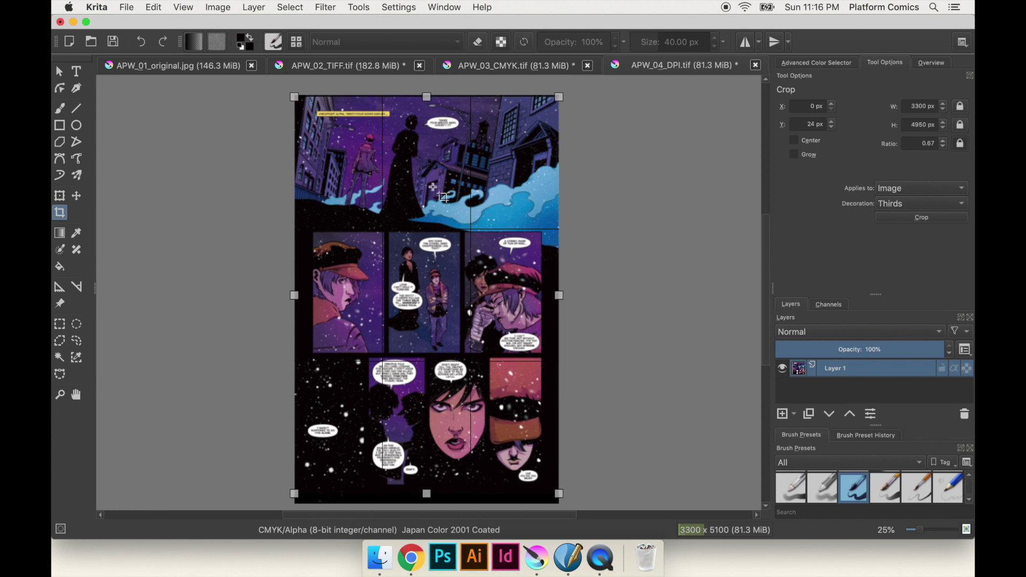
{"action": "key", "text": "Return"}
Step: Check the cropped page's pixel dimensions, print size and resolution without changing them
{"action": "left_click", "coordinate": [217, 7]}
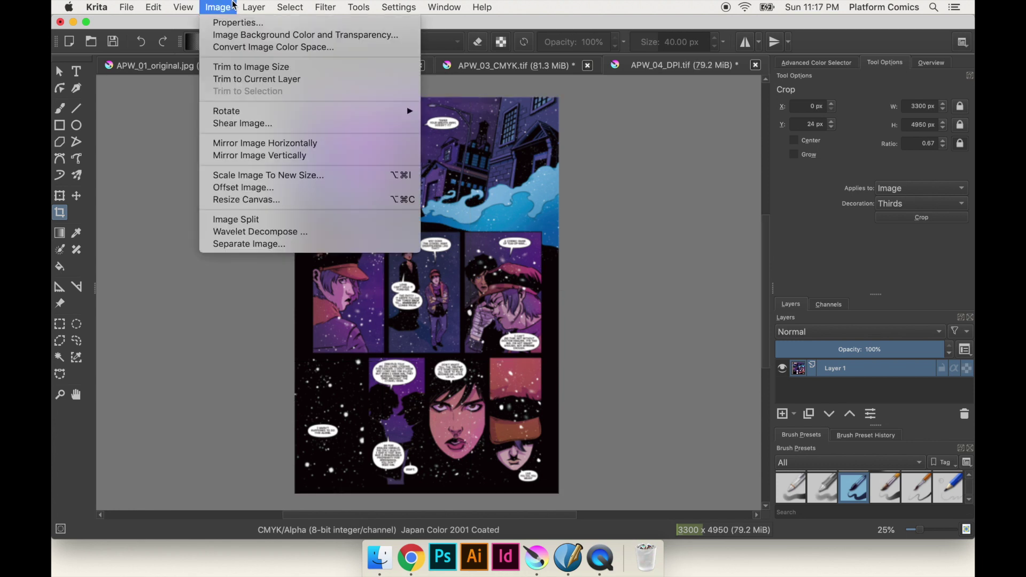
{"action": "left_click", "coordinate": [259, 175]}
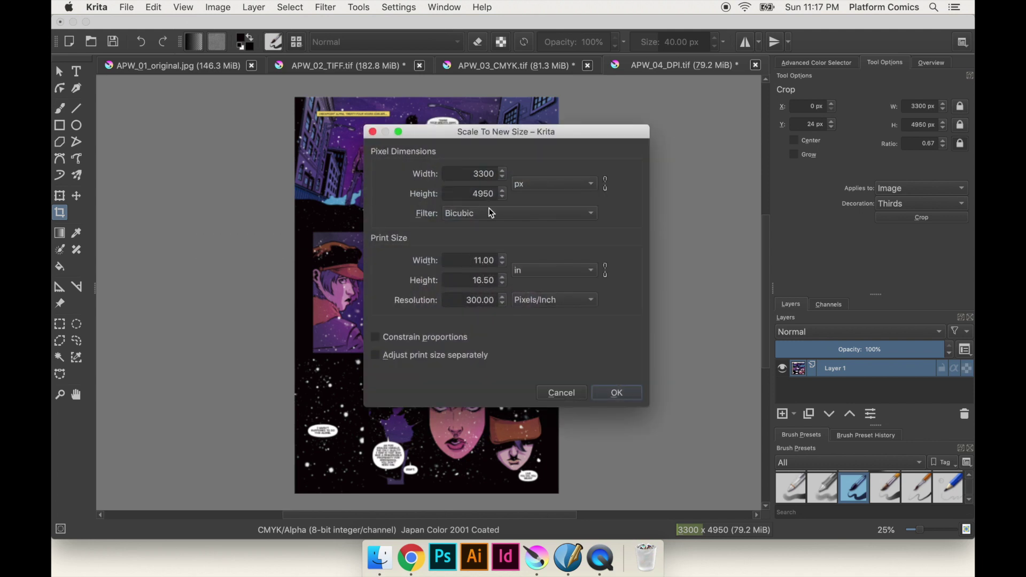
{"action": "left_click", "coordinate": [575, 394]}
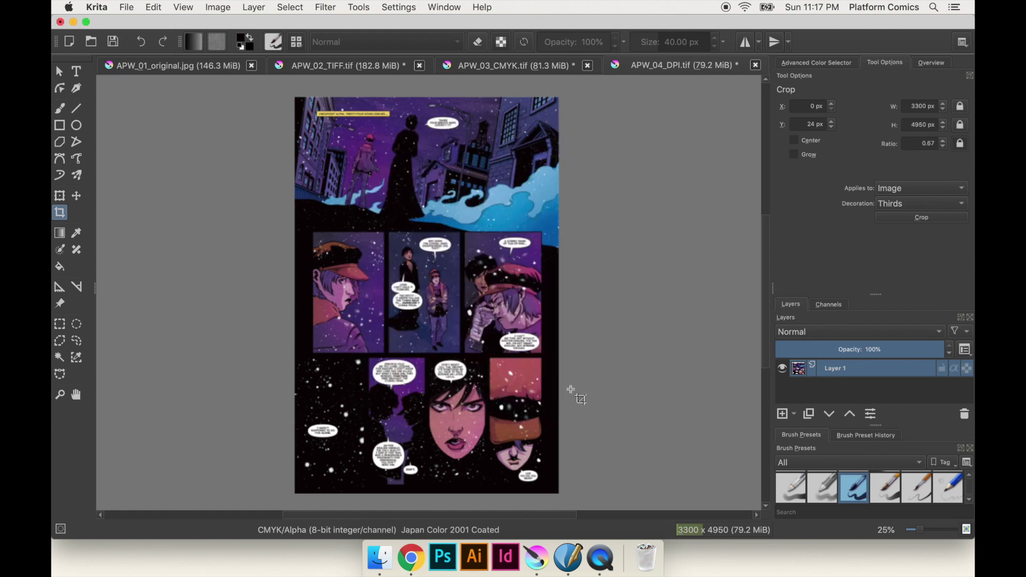
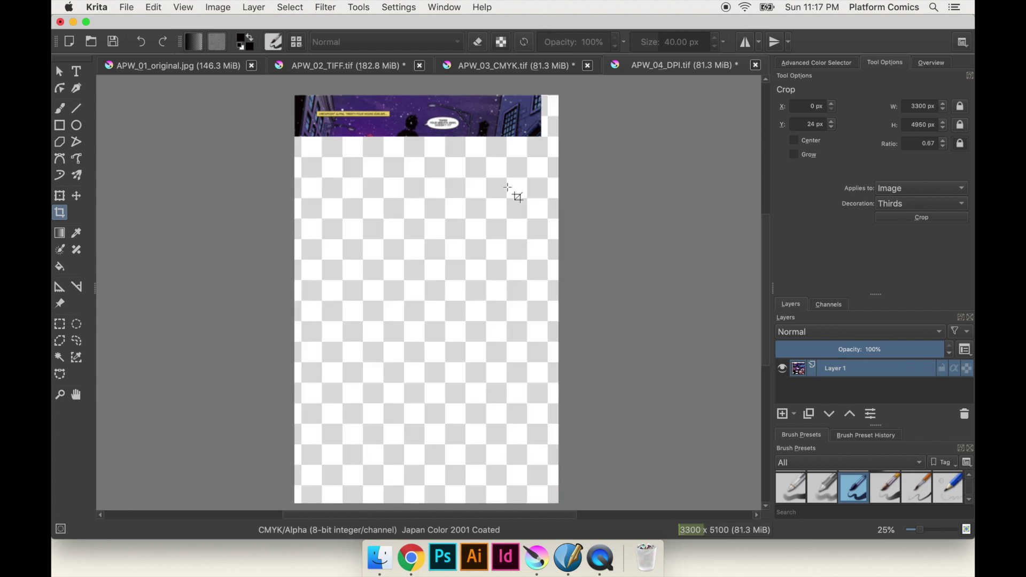
Step: Recheck the page's pixel and print dimensions in the Scale To New Size settings, and close them unchanged
{"action": "left_click", "coordinate": [218, 7]}
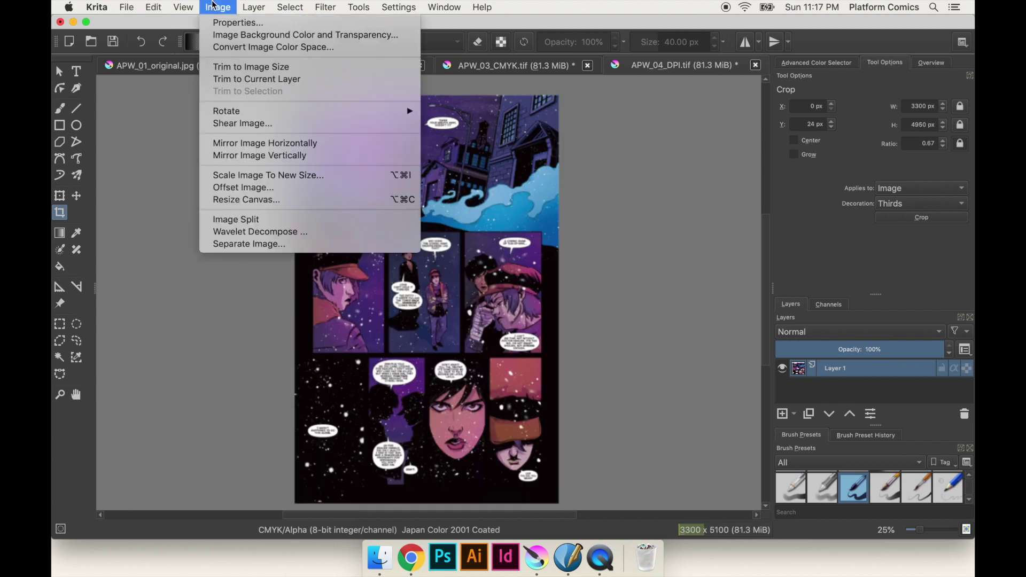
{"action": "left_click", "coordinate": [280, 175]}
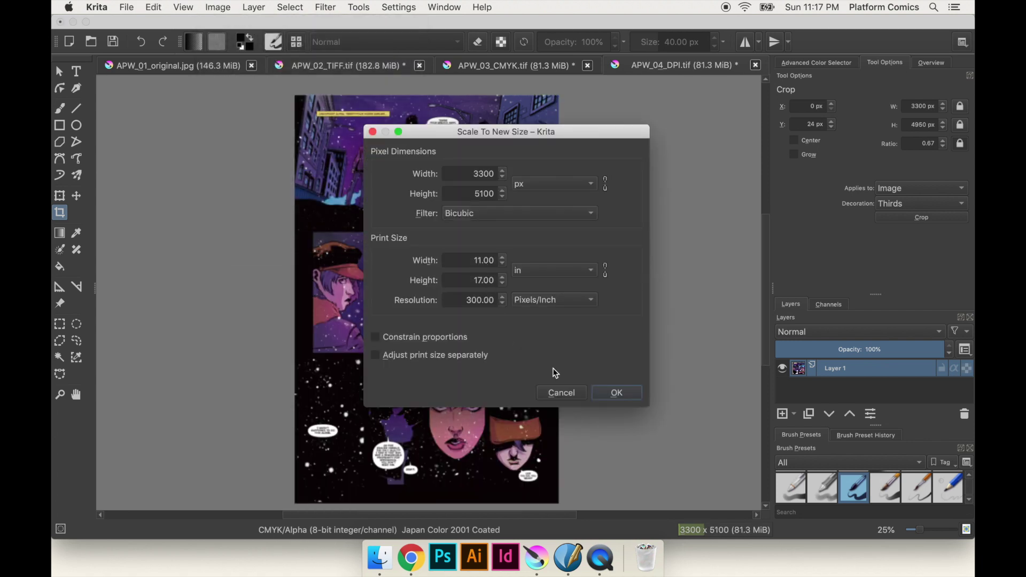
{"action": "key", "text": "Escape"}
Step: Try a 3300 by 4950 px crop area starting 150 px below the page's upper edge
{"action": "left_click_drag", "start_coordinate": [559, 101], "coordinate": [560, 110]}
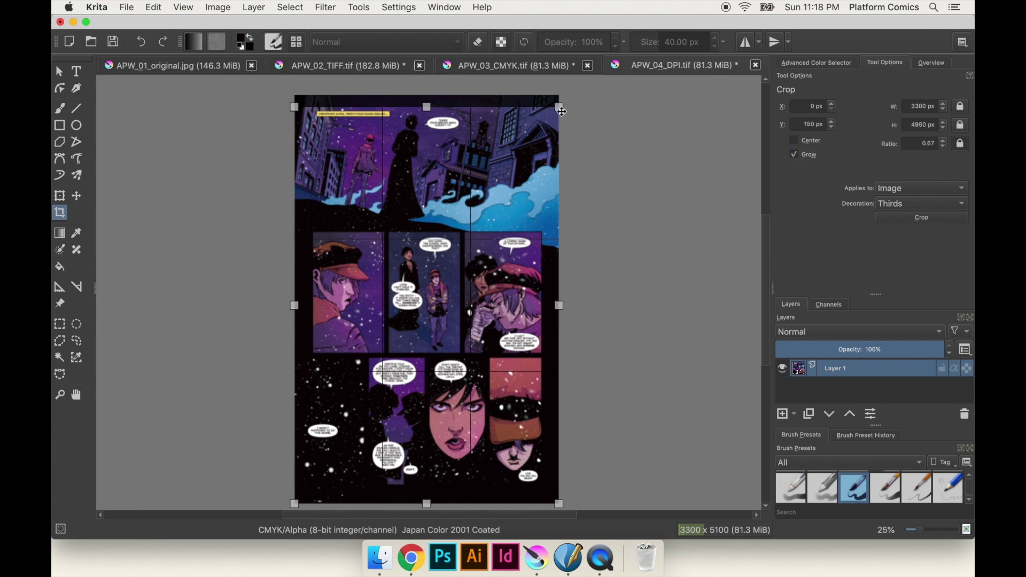
{"action": "left_click_drag", "start_coordinate": [561, 109], "coordinate": [569, 106]}
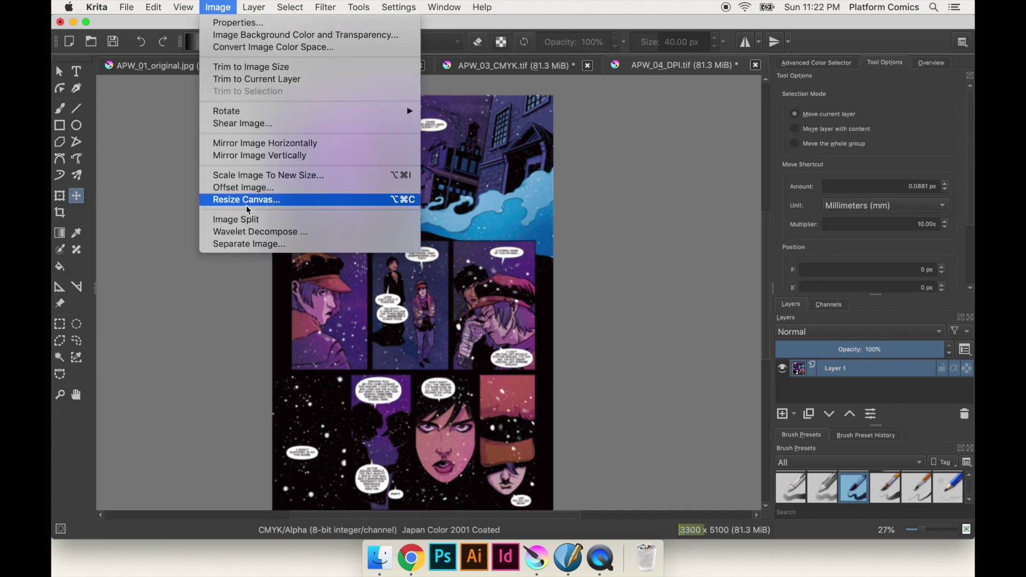
Step: Resize the canvas to 11 by 16.5 in without constrained proportions, keeping the anchor centred
{"action": "left_click", "coordinate": [247, 200]}
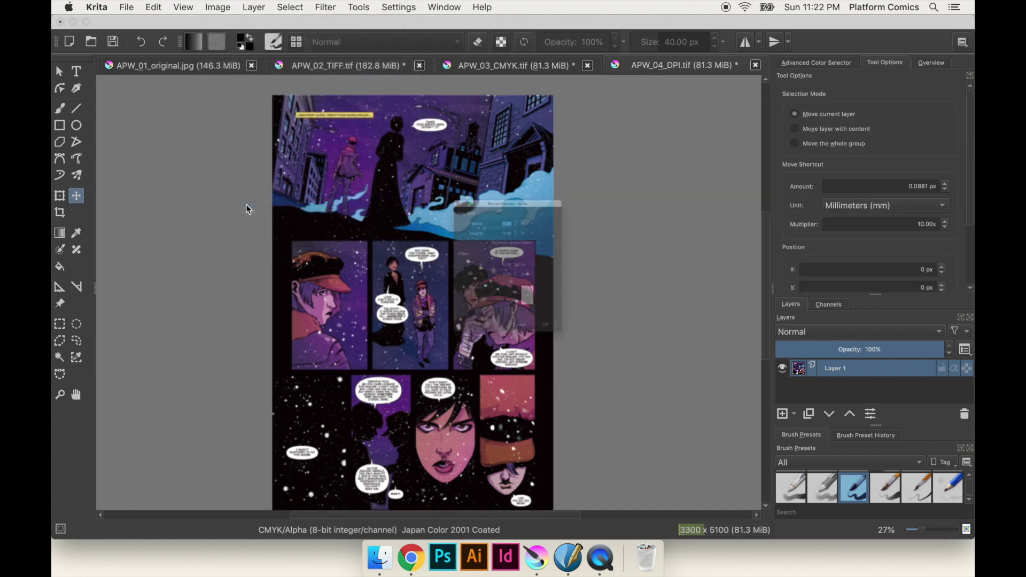
{"action": "left_click", "coordinate": [512, 198]}
{"action": "type", "text": "16.5"}
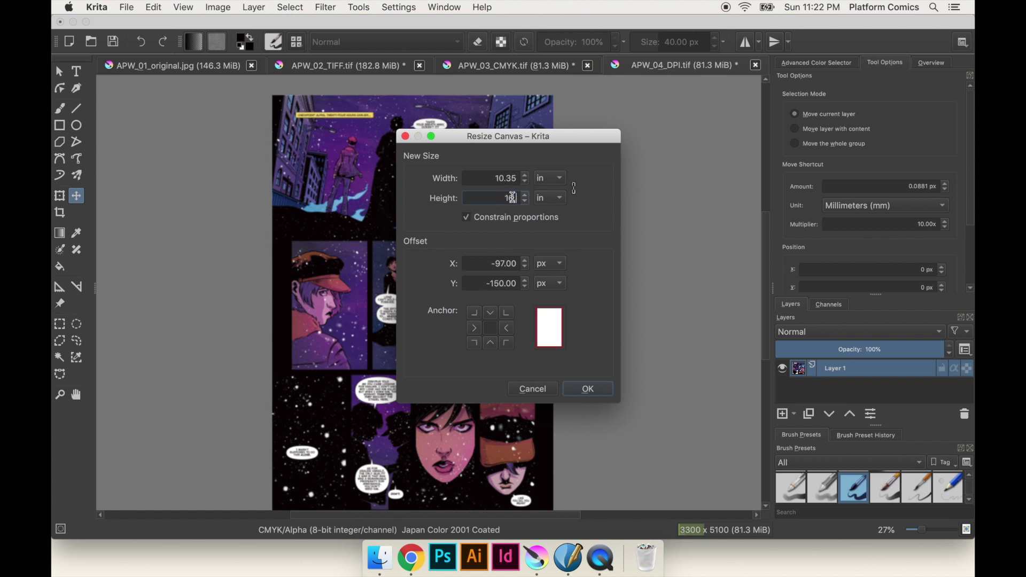
{"action": "left_click", "coordinate": [539, 216]}
{"action": "double_click", "coordinate": [502, 177]}
{"action": "type", "text": "11"}
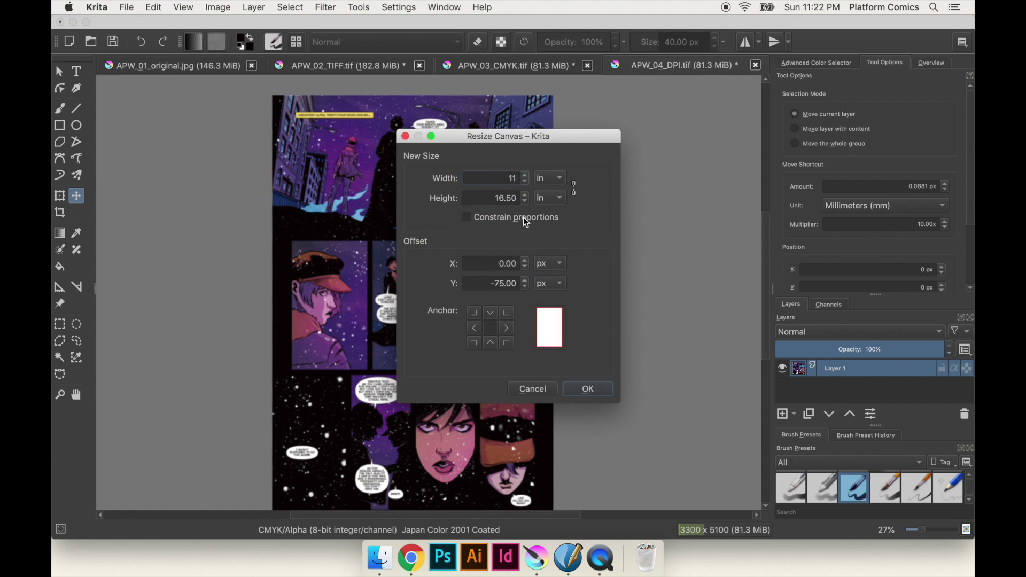
{"action": "left_click", "coordinate": [492, 329]}
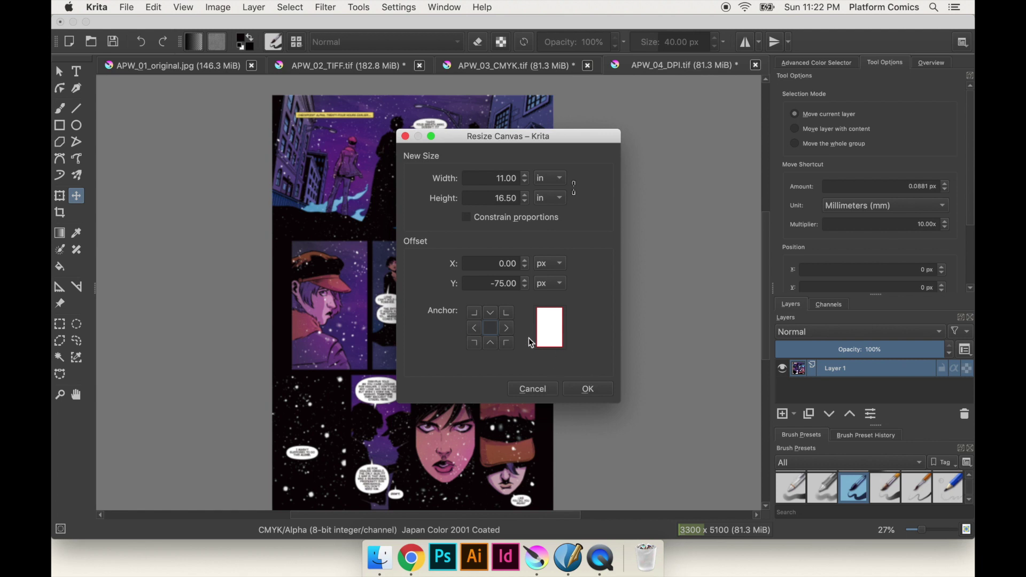
{"action": "left_click", "coordinate": [583, 389]}
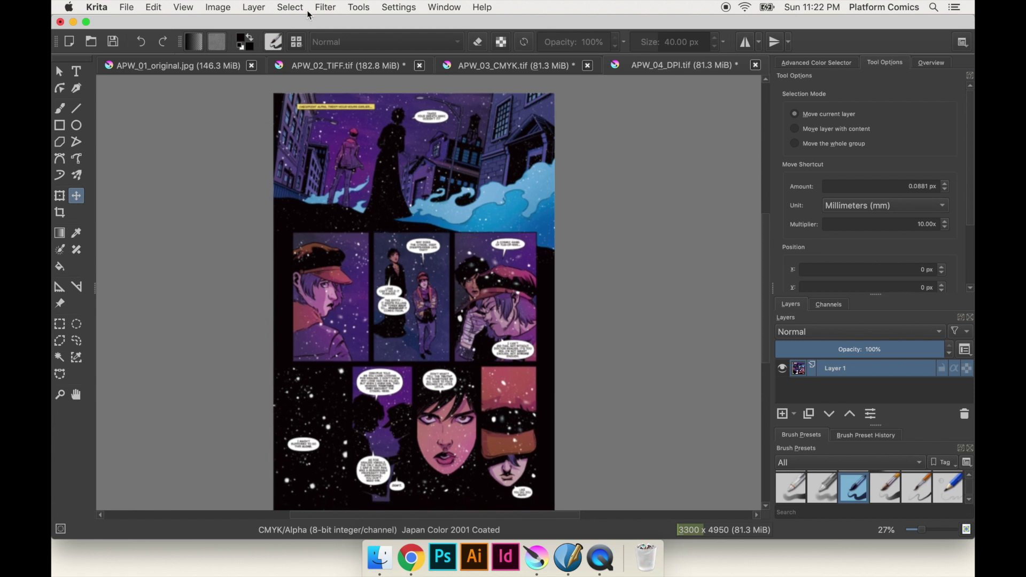
{"action": "left_click", "coordinate": [255, 7]}
{"action": "key", "text": "Escape"}
{"action": "left_click", "coordinate": [214, 6]}
{"action": "key", "text": "Escape"}
Step: Scale the comic page layer to a height of 16.5 in with constrained proportions and the Bicubic filter
{"action": "left_click", "coordinate": [255, 7]}
{"action": "left_click", "coordinate": [254, 7]}
{"action": "left_click", "coordinate": [254, 7]}
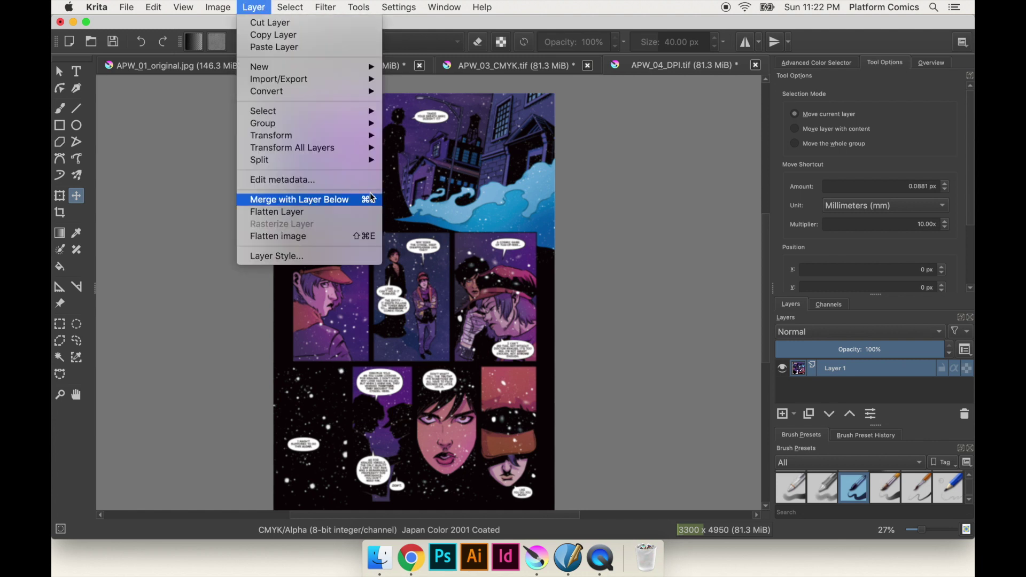
{"action": "mouse_move", "coordinate": [371, 140]}
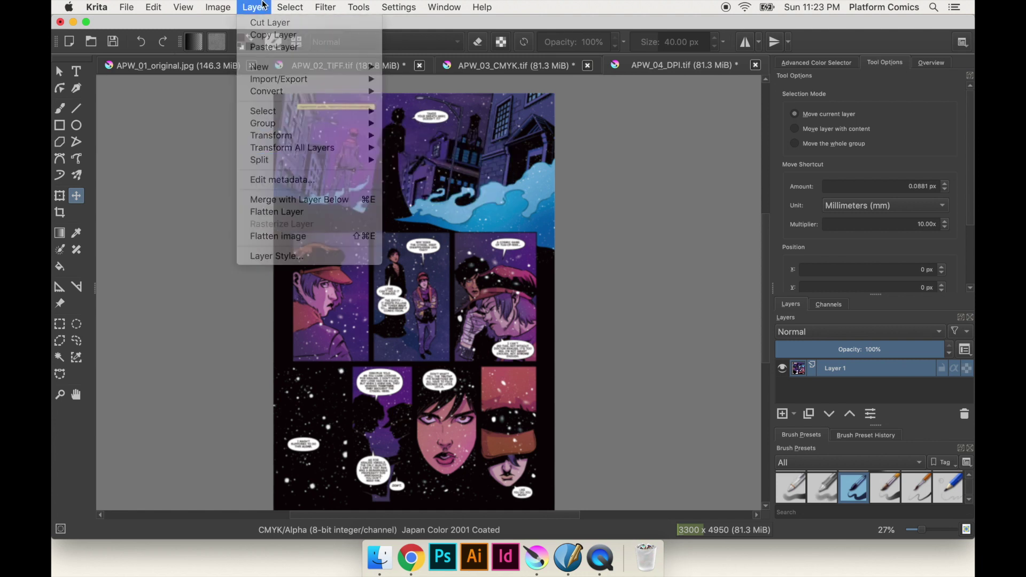
{"action": "mouse_move", "coordinate": [306, 137]}
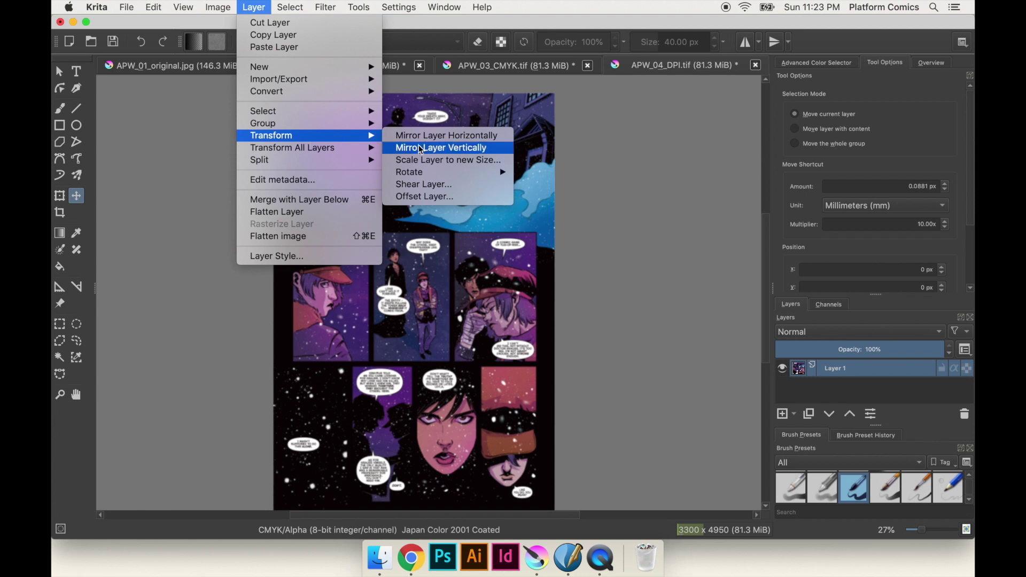
{"action": "left_click", "coordinate": [422, 161]}
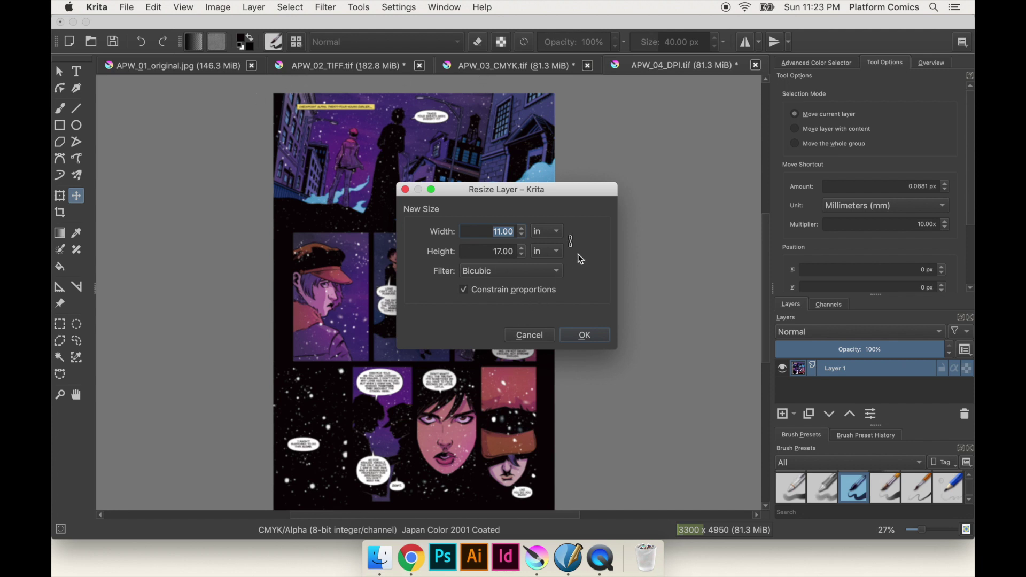
{"action": "double_click", "coordinate": [503, 252]}
{"action": "type", "text": "16.5"}
{"action": "left_click", "coordinate": [586, 335]}
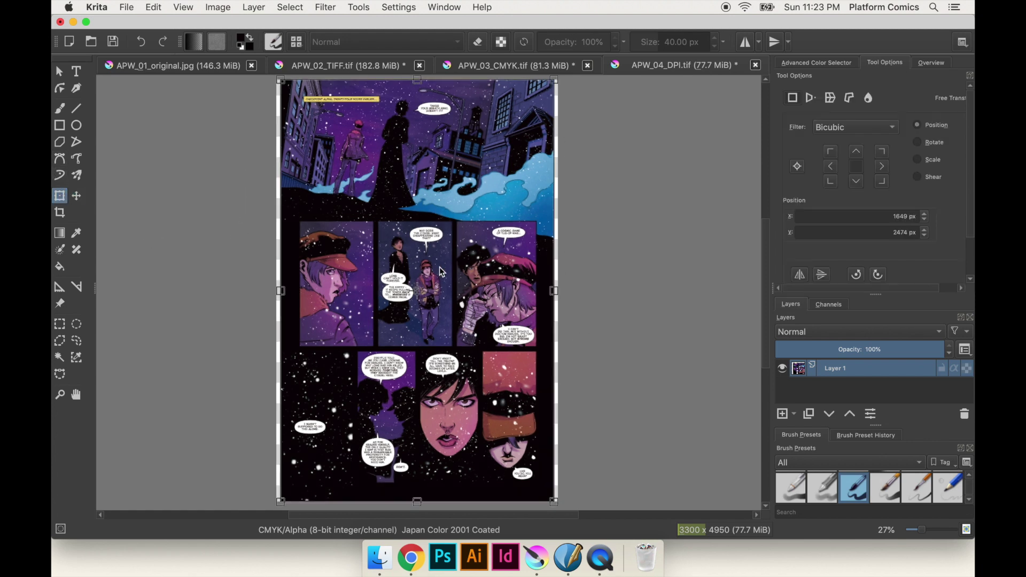
Step: Try widening the whole layer with the Transform tool to cover the transparent side margins, and undo the stretch
{"action": "key", "text": "ctrl+t"}
{"action": "left_click_drag", "start_coordinate": [555, 291], "coordinate": [559, 291]}
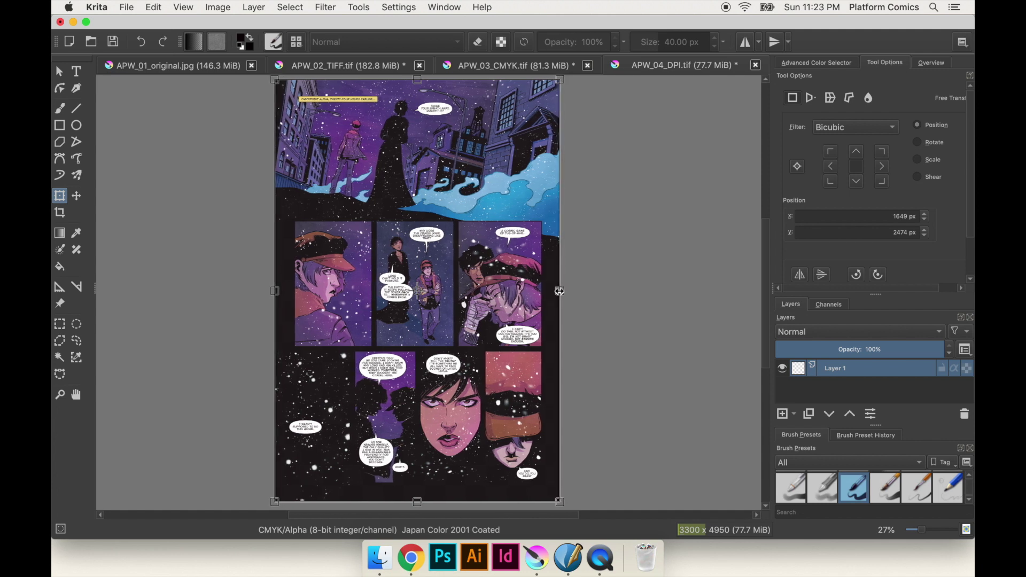
{"action": "key", "text": "ctrl+z"}
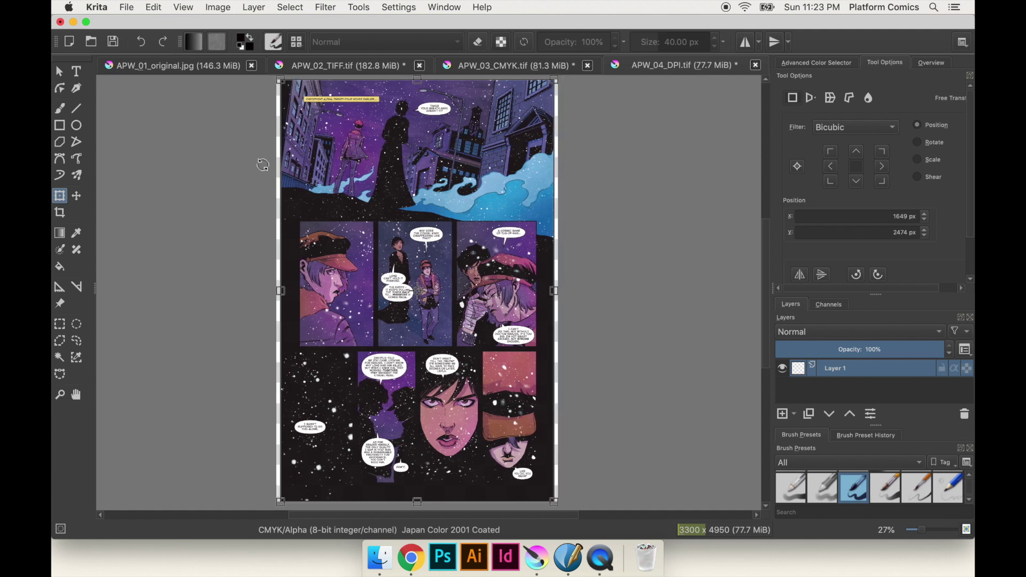
Step: Select a strip 144 px wide and 5088 px high along the artwork's right edge, and stretch it outward to the canvas edge
{"action": "left_click", "coordinate": [61, 327]}
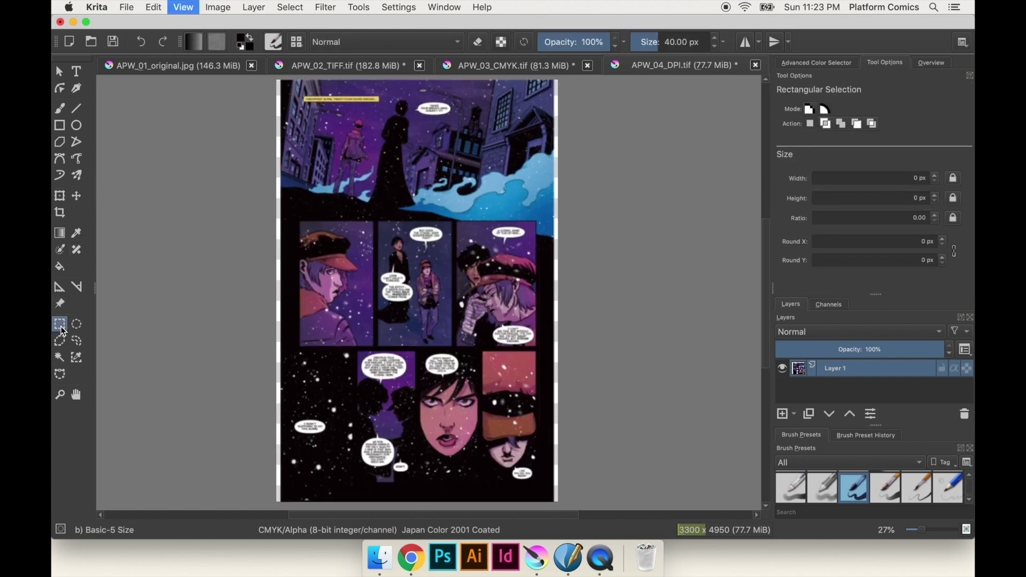
{"action": "key", "text": "plus"}
{"action": "scroll", "coordinate": [406, 294], "scroll_direction": "up", "scroll_amount": 5}
{"action": "scroll", "coordinate": [406, 294], "scroll_direction": "right", "scroll_amount": 5}
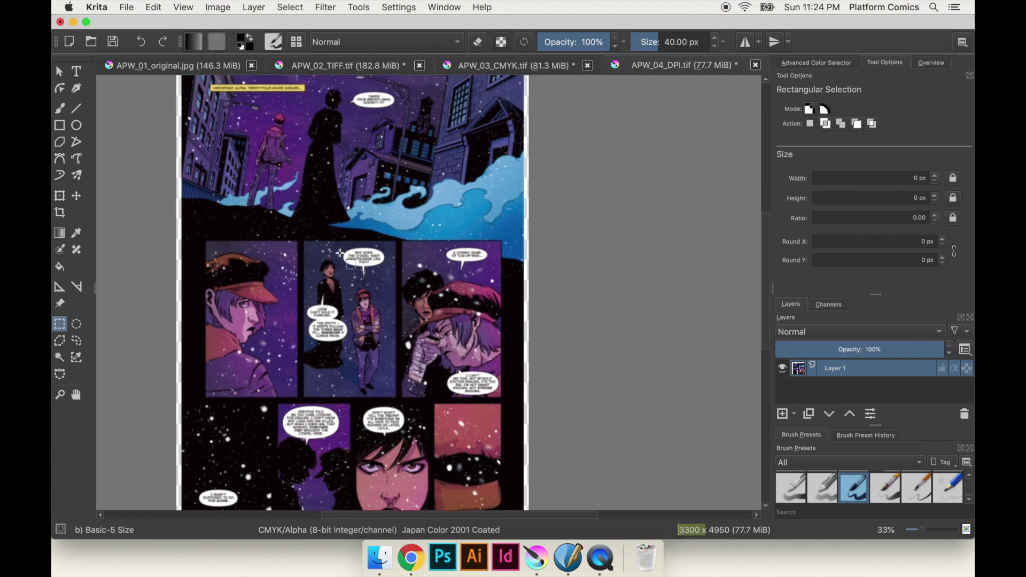
{"action": "left_click_drag", "start_coordinate": [460, 114], "coordinate": [480, 348]}
{"action": "scroll", "coordinate": [480, 348], "scroll_direction": "up", "scroll_amount": 10}
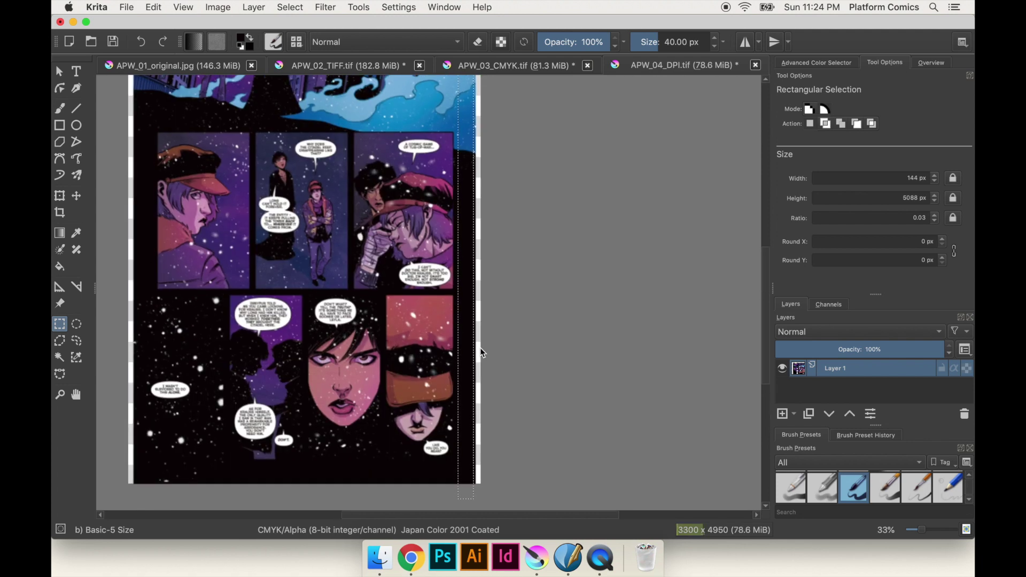
{"action": "key", "text": "ctrl+t"}
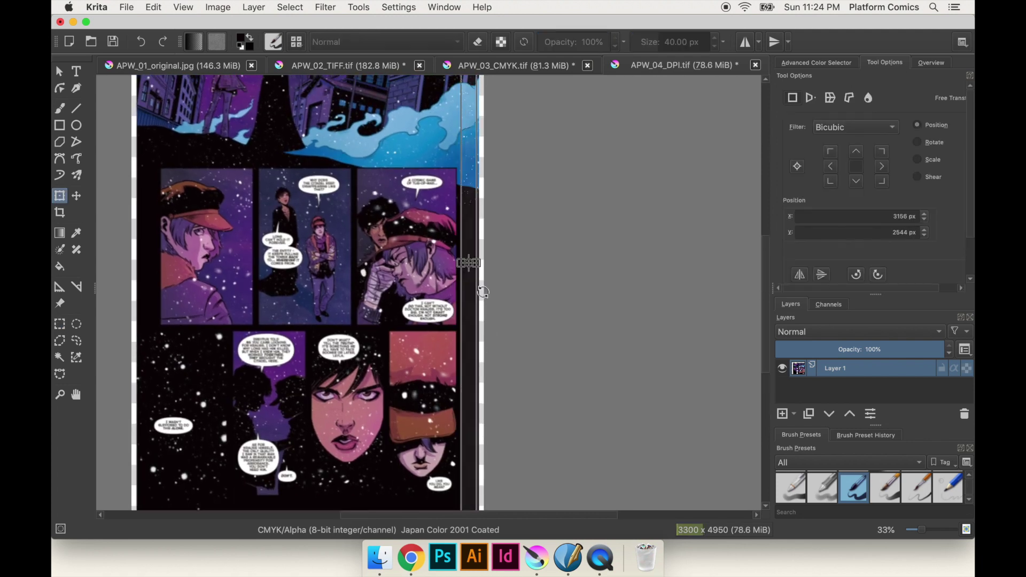
{"action": "left_click_drag", "start_coordinate": [480, 263], "coordinate": [485, 263]}
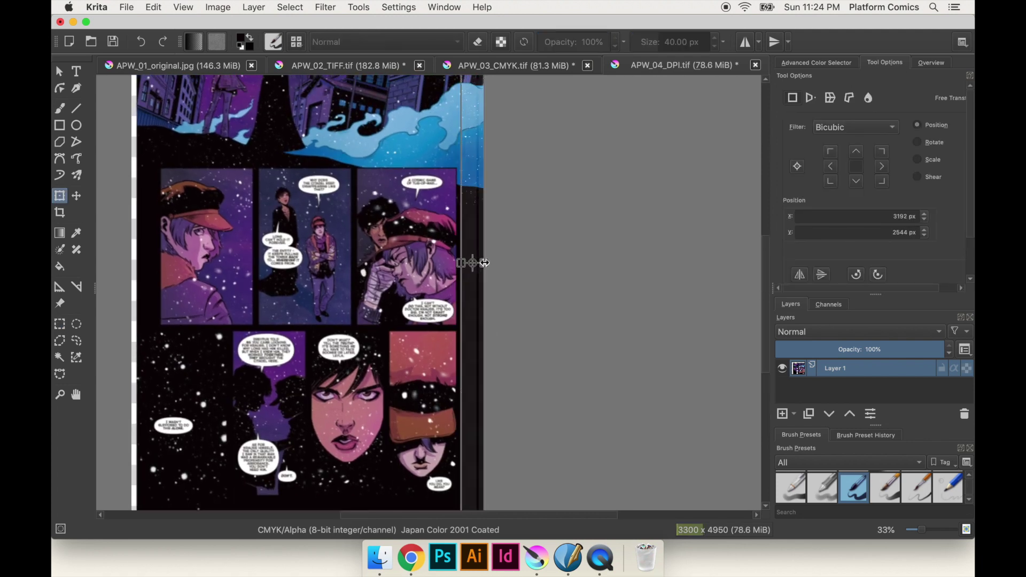
{"action": "key", "text": "Return"}
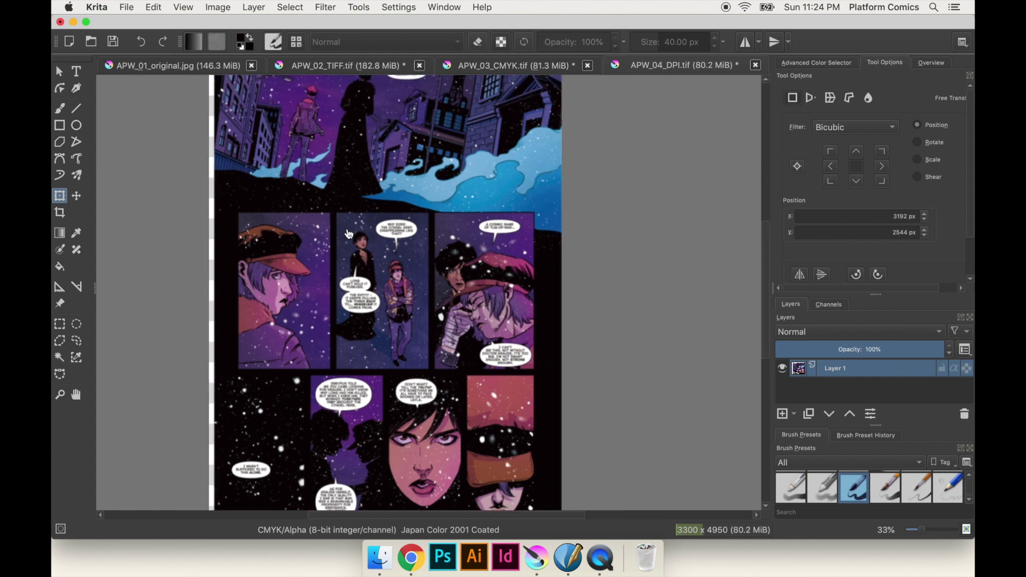
Step: Select a narrow full-height strip along the artwork's left edge, and stretch it outward to the canvas edge
{"action": "left_click", "coordinate": [59, 324]}
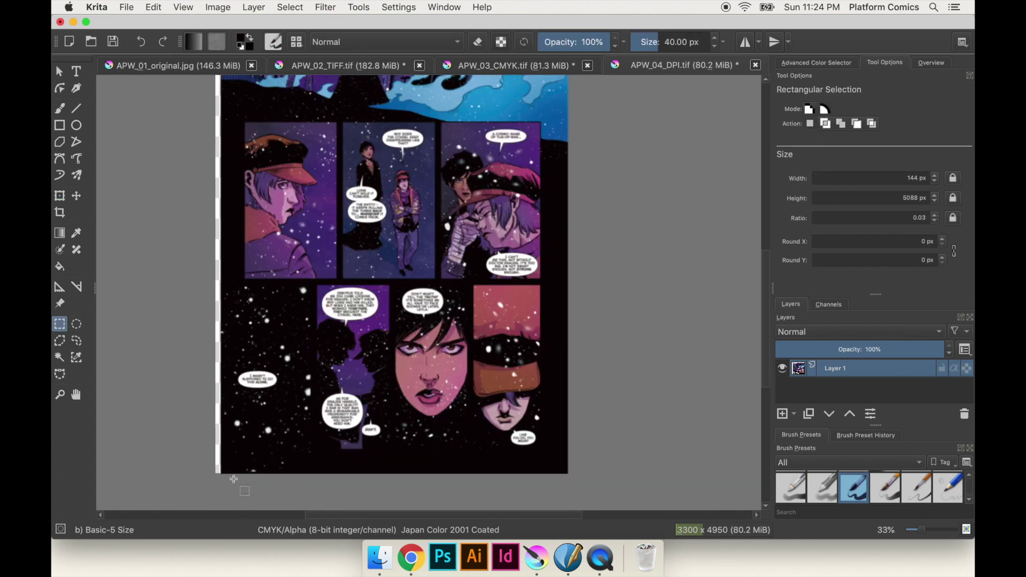
{"action": "left_click_drag", "start_coordinate": [242, 479], "coordinate": [213, 69]}
{"action": "key", "text": "ctrl+t"}
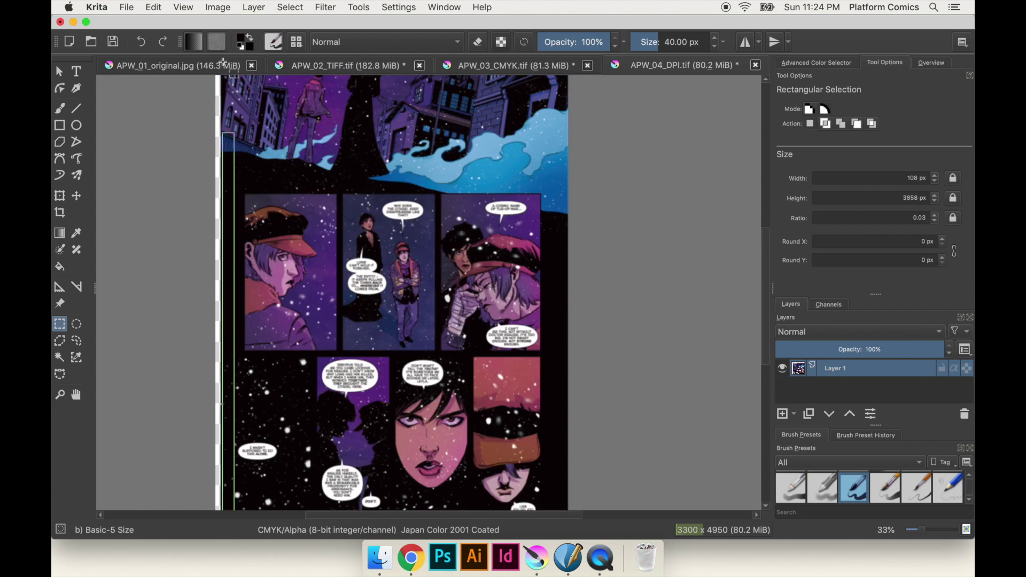
{"action": "left_click_drag", "start_coordinate": [218, 346], "coordinate": [214, 347]}
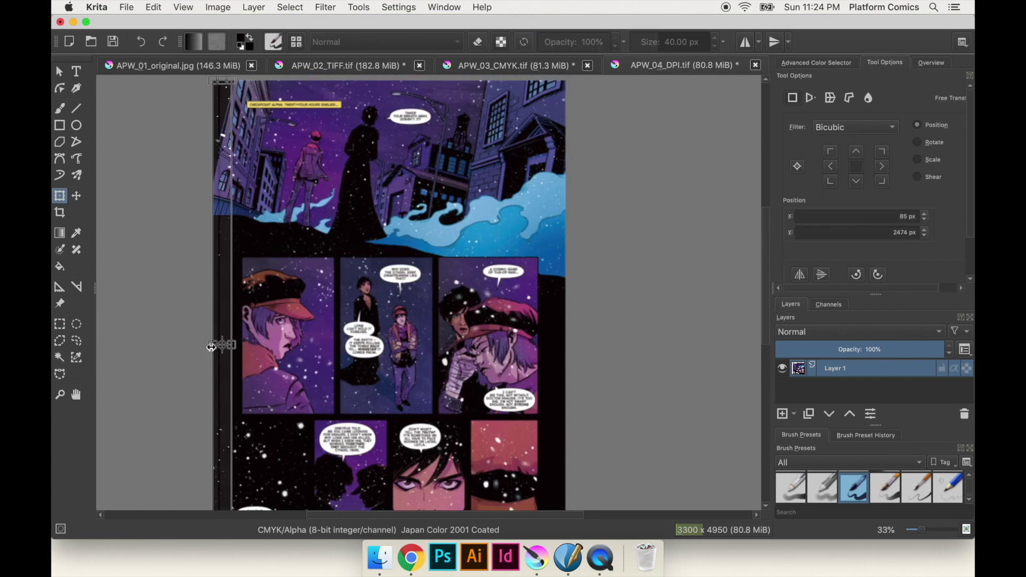
{"action": "key", "text": "m"}
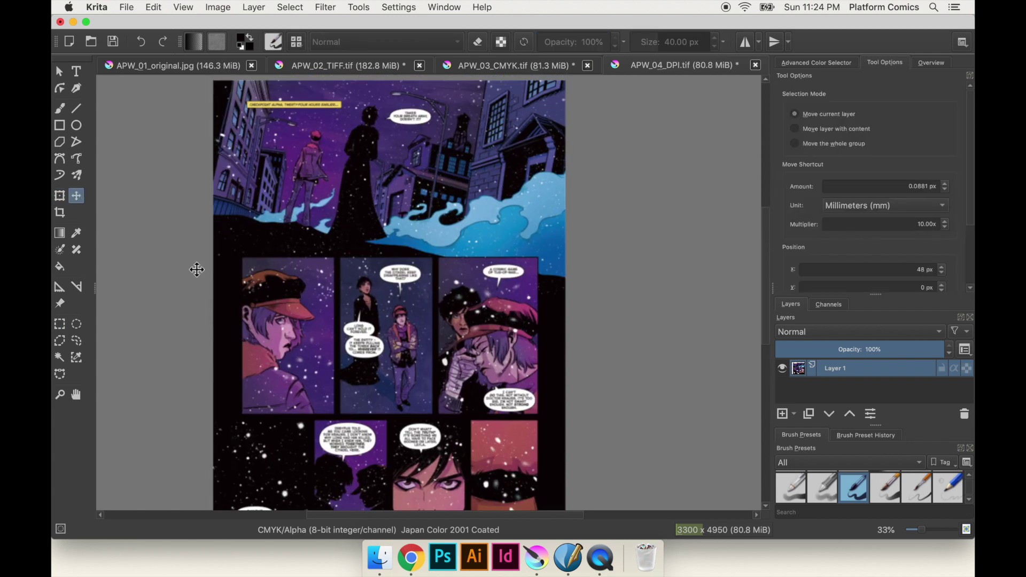
{"action": "scroll", "coordinate": [197, 269], "scroll_direction": "up", "scroll_amount": 3}
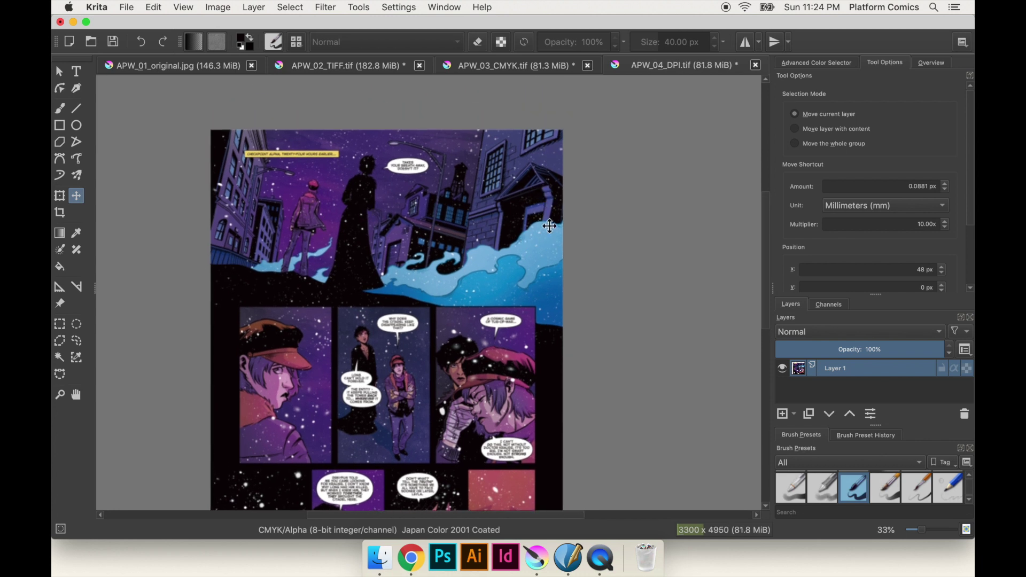
{"action": "scroll", "coordinate": [226, 351], "scroll_direction": "down", "scroll_amount": 3}
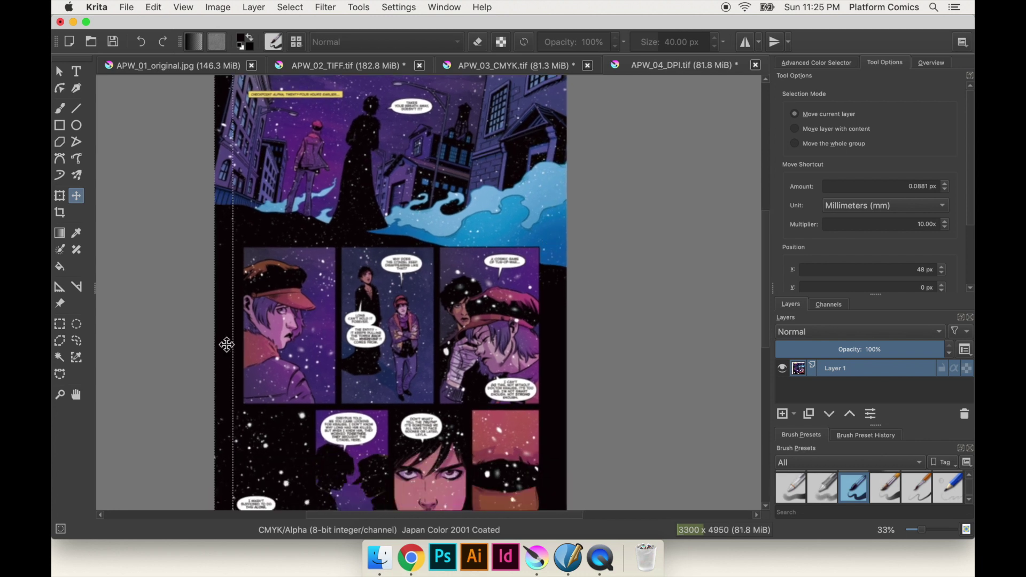
Step: Undo the left strip's stretch and fill the transparent left margin with black instead
{"action": "key", "text": "super+shift+z"}
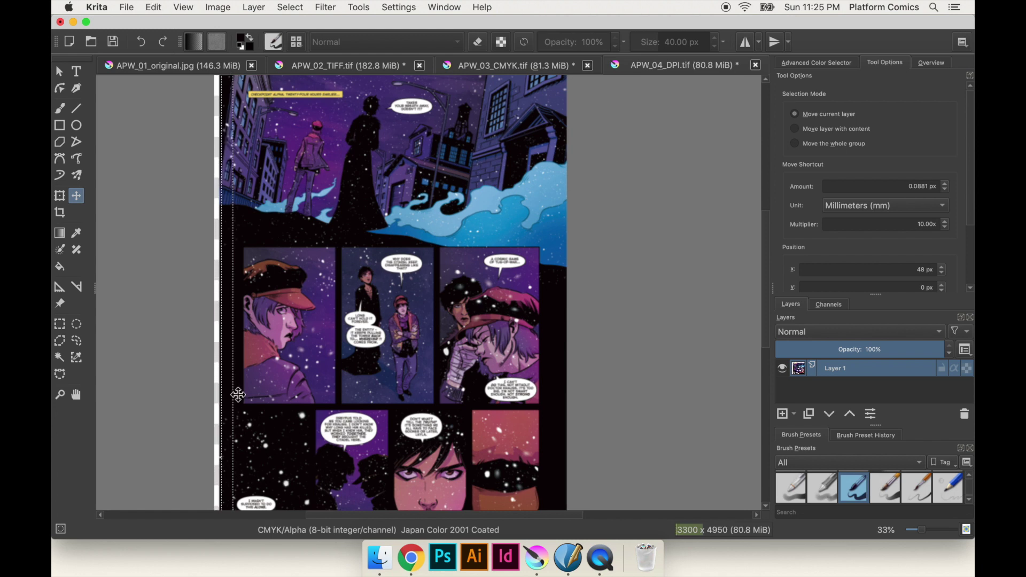
{"action": "left_click", "coordinate": [61, 267]}
{"action": "left_click", "coordinate": [217, 258]}
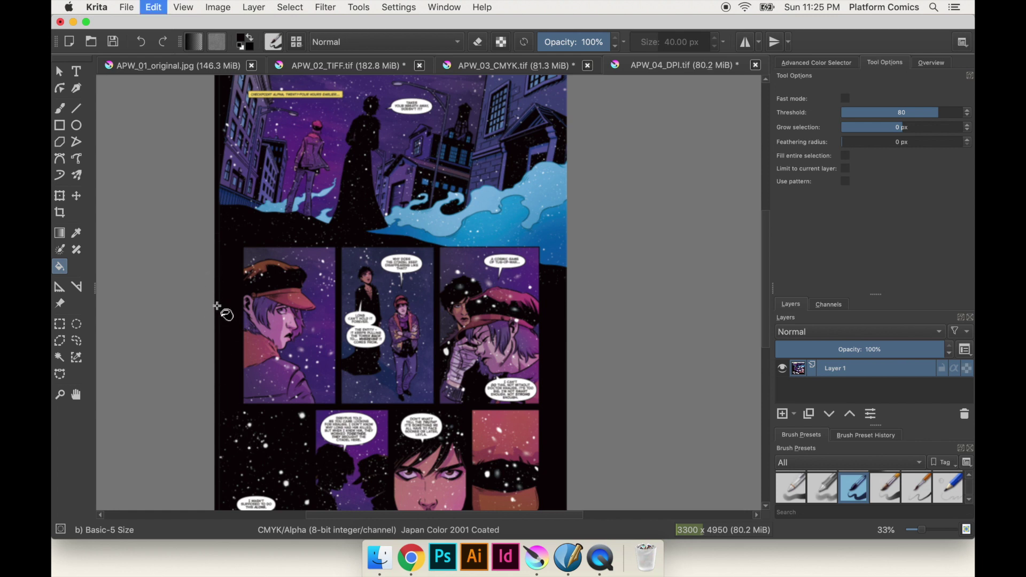
Step: Undo the black fill, sample a dark purple from the artwork, and fill the upper part of the left margin with it
{"action": "key", "text": "ctrl+z"}
{"action": "key", "text": "p"}
{"action": "left_click", "coordinate": [275, 230]}
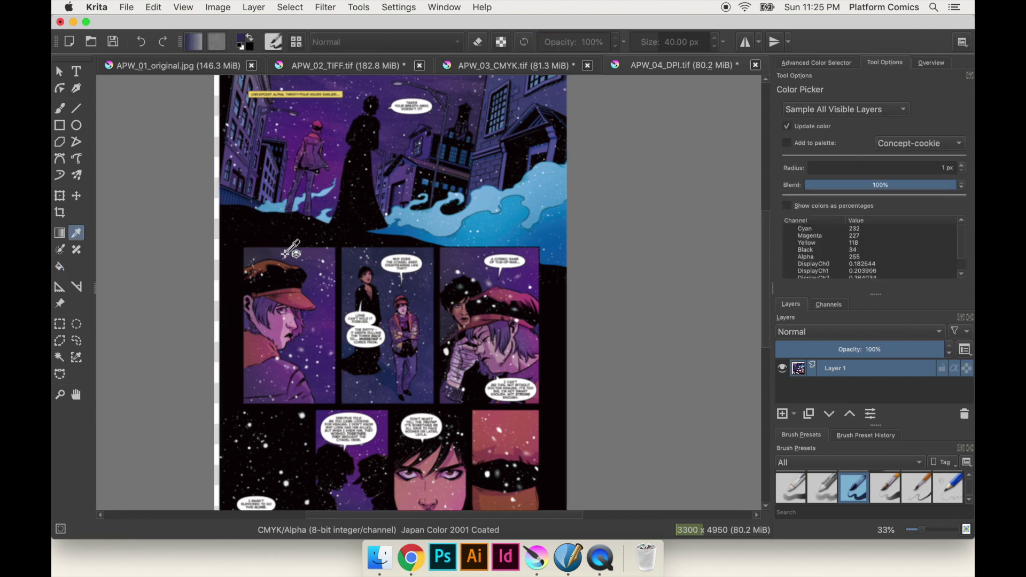
{"action": "left_click", "coordinate": [59, 268]}
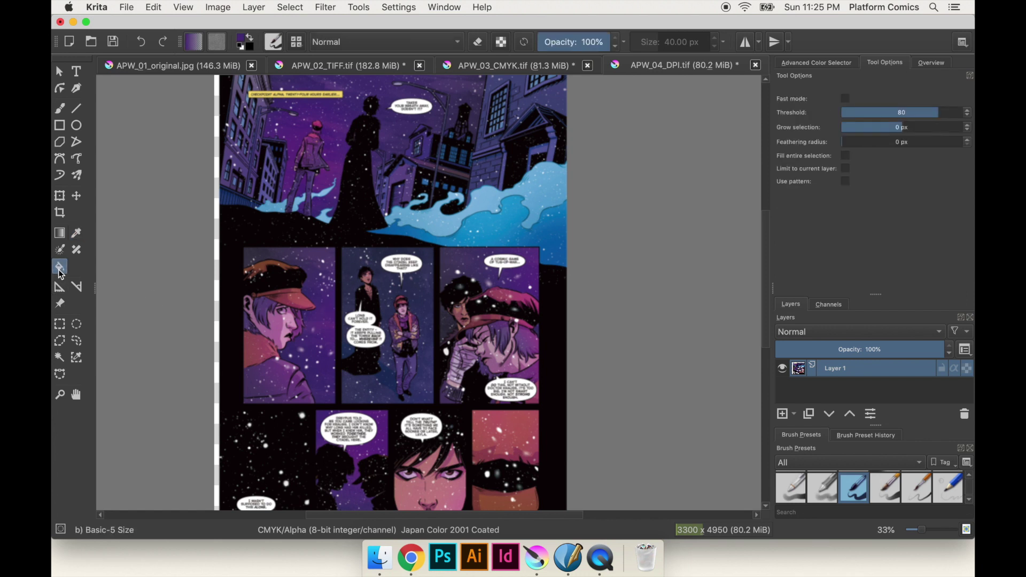
{"action": "left_click", "coordinate": [217, 267]}
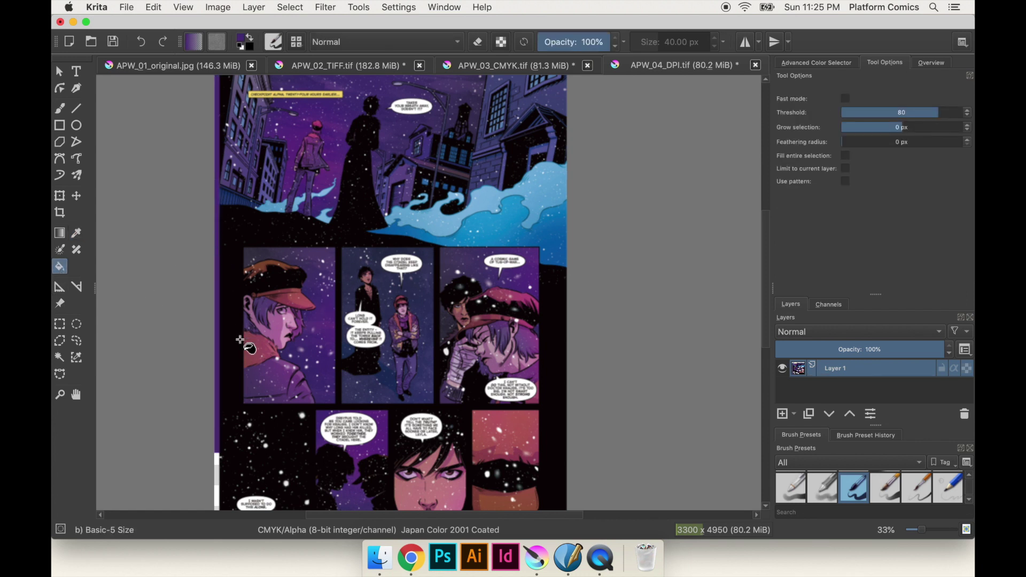
Step: Bring back the stretched left strip in place of the purple fill, and show the whole page
{"action": "key", "text": "t"}
{"action": "scroll", "coordinate": [152, 278], "scroll_direction": "down", "scroll_amount": 2}
{"action": "key", "text": "super+minus"}
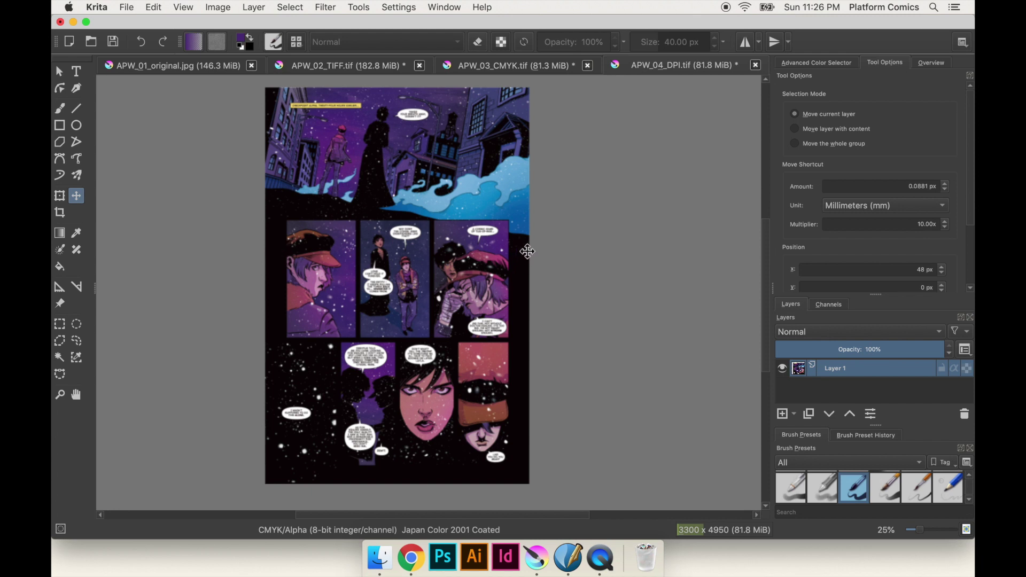
Step: Export the page as the TIFF image APW_05_CROP.tif, with LZW compression, alpha channel, flattening and the ICC profile enabled
{"action": "left_click", "coordinate": [135, 5]}
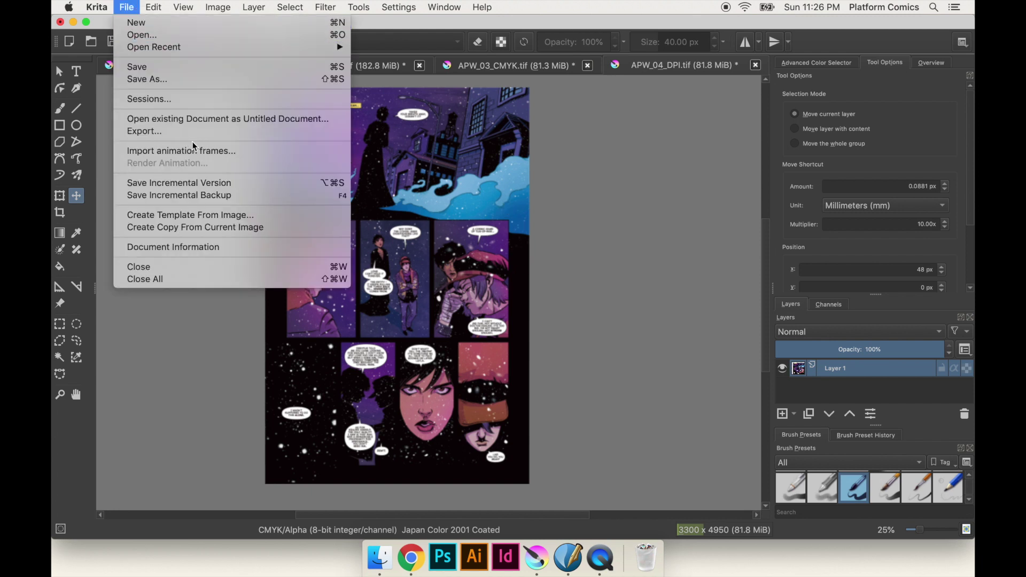
{"action": "left_click", "coordinate": [160, 132]}
{"action": "left_click", "coordinate": [405, 287]}
{"action": "type", "text": "5_DPI.tif"}
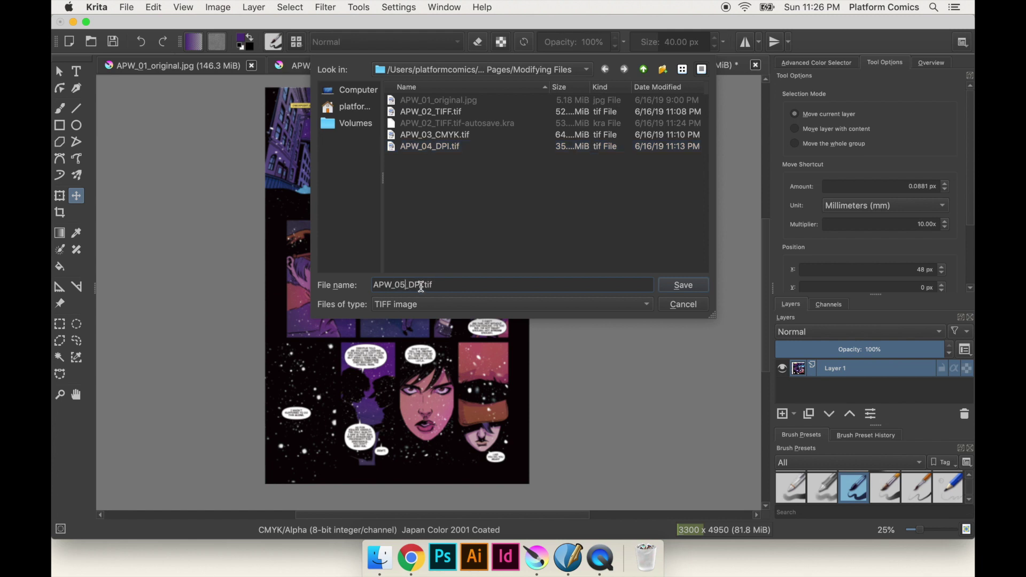
{"action": "key", "text": "BackSpace"}
{"action": "key", "text": "BackSpace"}
{"action": "key", "text": "BackSpace"}
{"action": "type", "text": "CMYK"}
{"action": "left_click", "coordinate": [684, 285]}
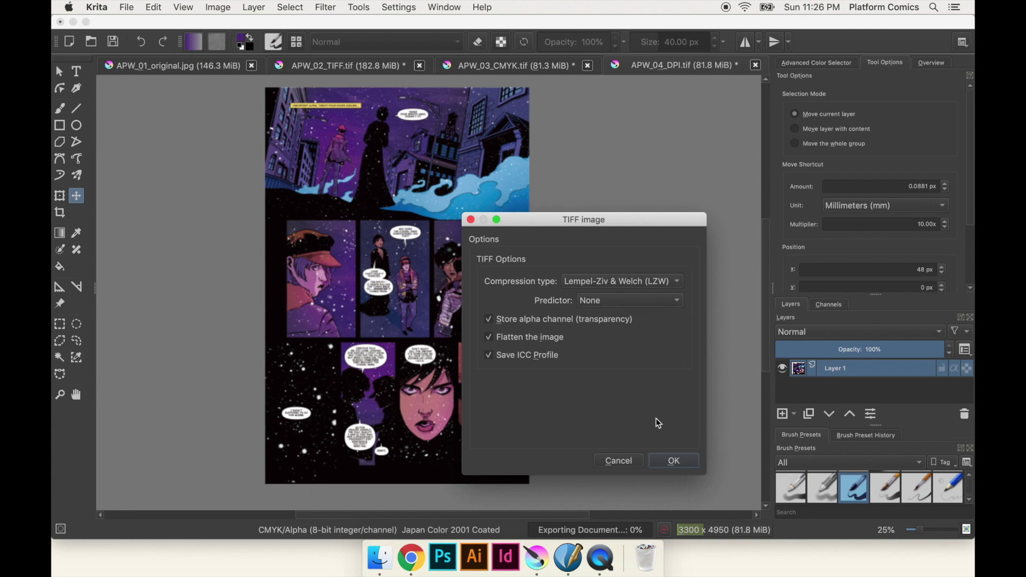
{"action": "left_click", "coordinate": [673, 462]}
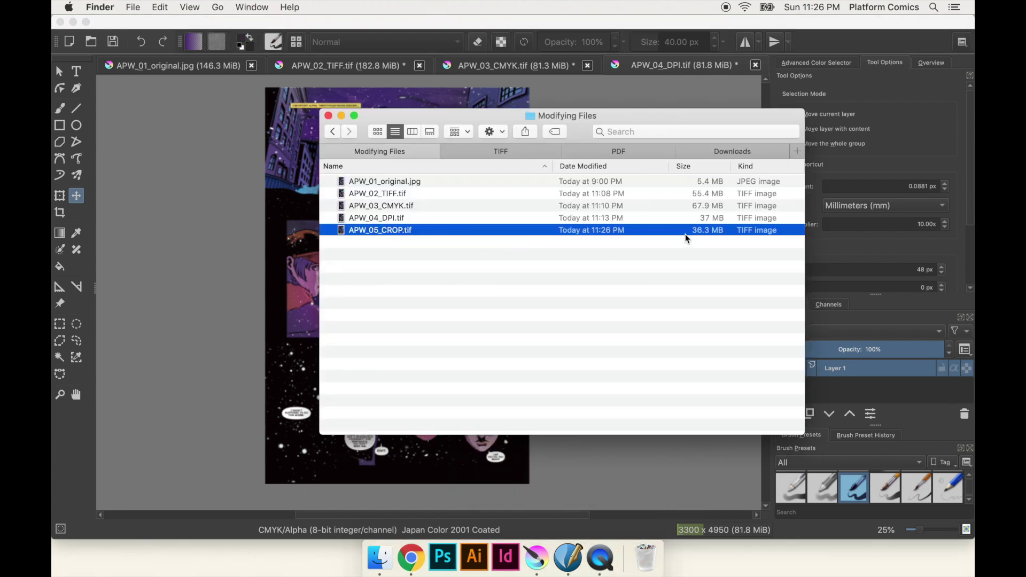
Step: Check the exported file in Finder, clear the open windows away, and switch to Scribus
{"action": "left_click", "coordinate": [710, 246]}
{"action": "left_click", "coordinate": [413, 230]}
{"action": "left_click", "coordinate": [254, 259]}
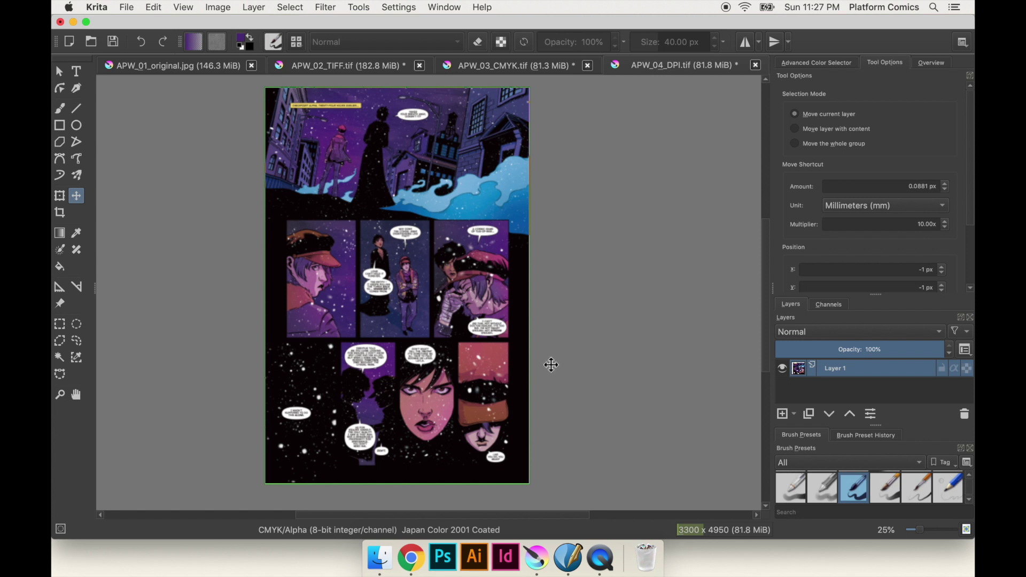
{"action": "key", "text": "super+m"}
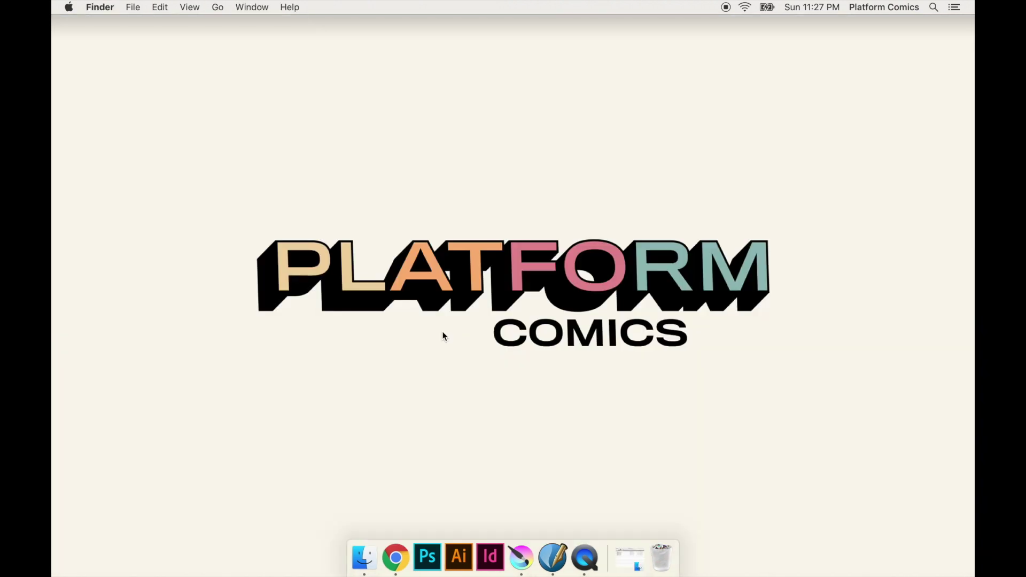
{"action": "left_click", "coordinate": [553, 559]}
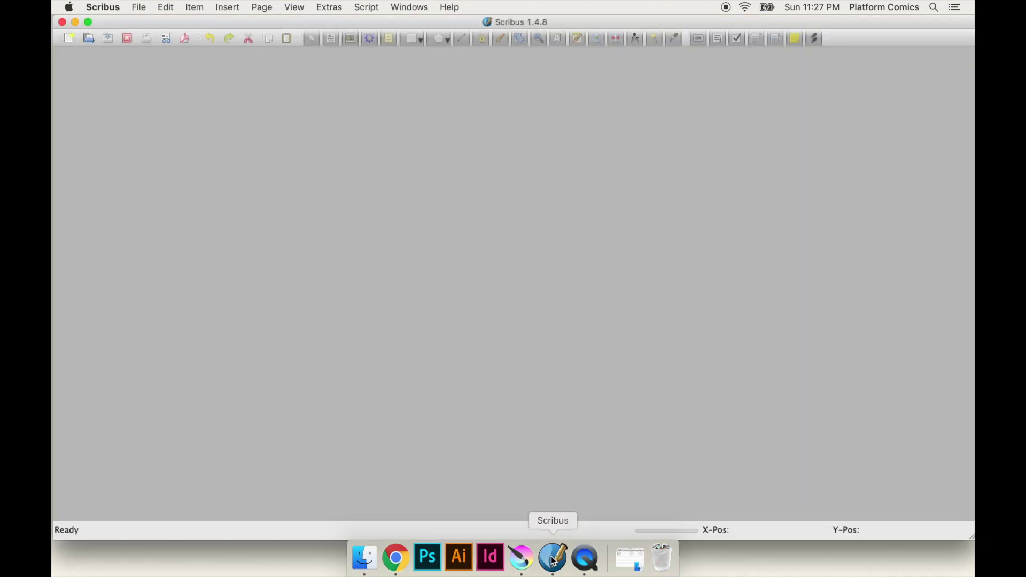
Step: In the guide preferences, have guides placed in the foreground with guides and margins shown
{"action": "left_click", "coordinate": [125, 7]}
{"action": "left_click", "coordinate": [133, 65]}
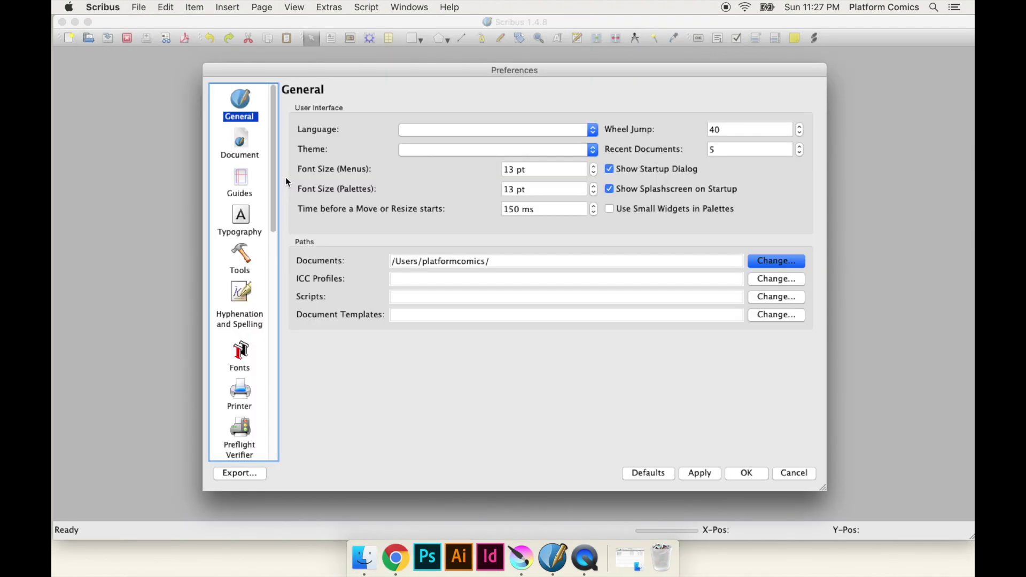
{"action": "left_click", "coordinate": [242, 185]}
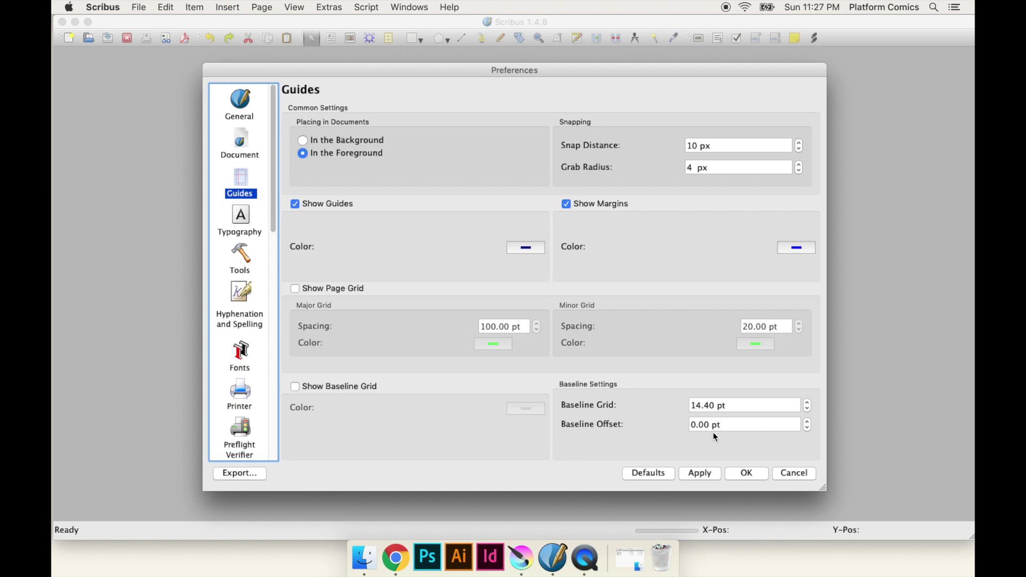
{"action": "left_click", "coordinate": [737, 475]}
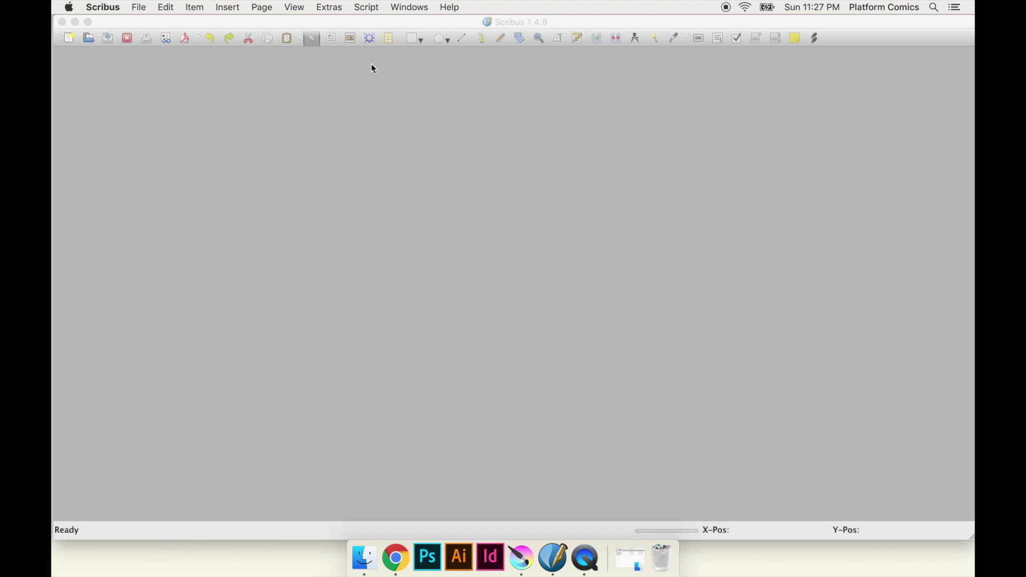
Step: Start a new single-page document in inches with a page size of 6.75 by 10.25 in
{"action": "left_click", "coordinate": [73, 39]}
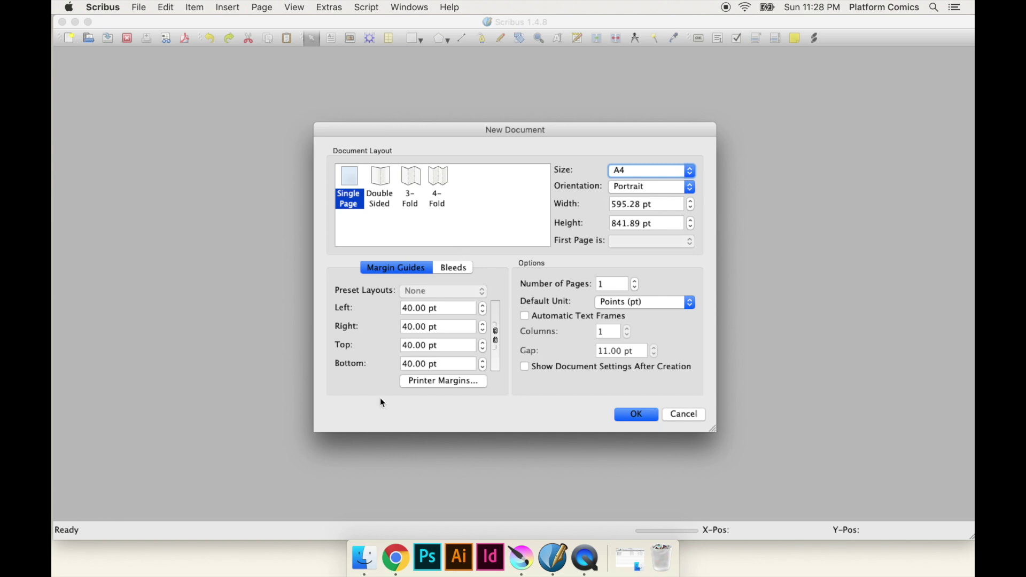
{"action": "left_click", "coordinate": [647, 302]}
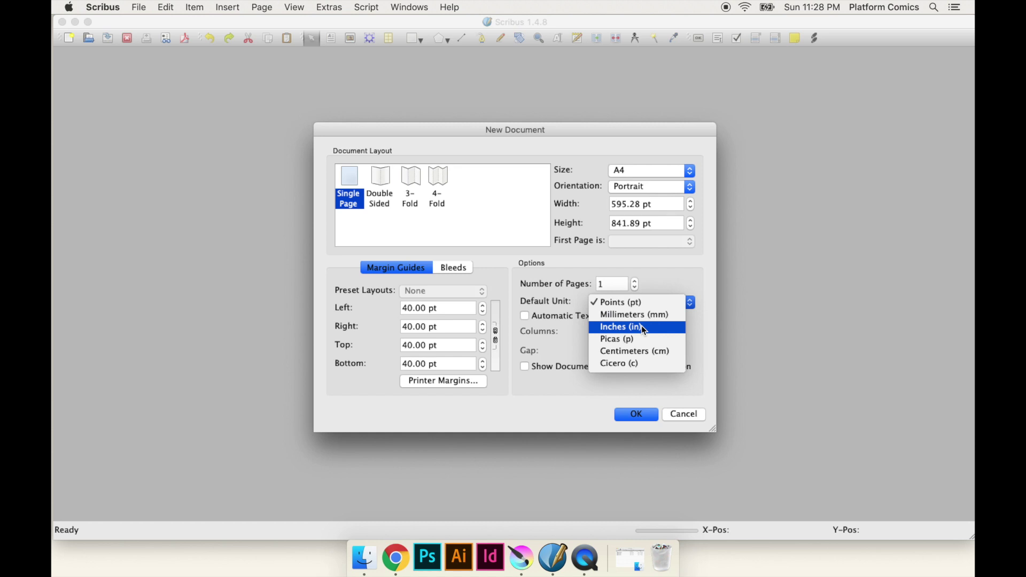
{"action": "left_click", "coordinate": [642, 325]}
{"action": "left_click", "coordinate": [620, 303]}
{"action": "left_click", "coordinate": [624, 326]}
{"action": "triple_click", "coordinate": [642, 204]}
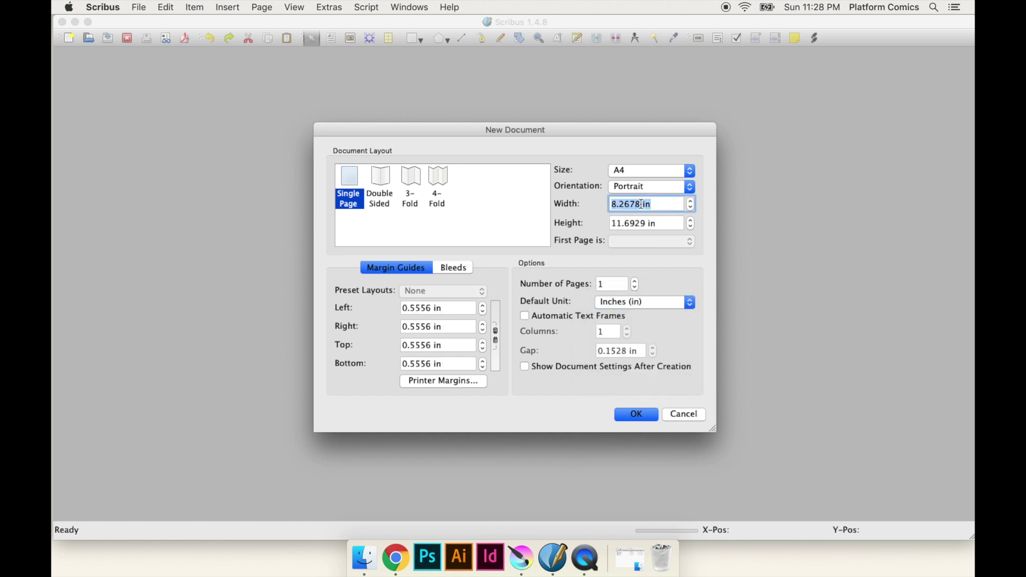
{"action": "type", "text": "6.75"}
{"action": "key", "text": "Tab"}
{"action": "type", "text": "10.25"}
{"action": "key", "text": "Tab"}
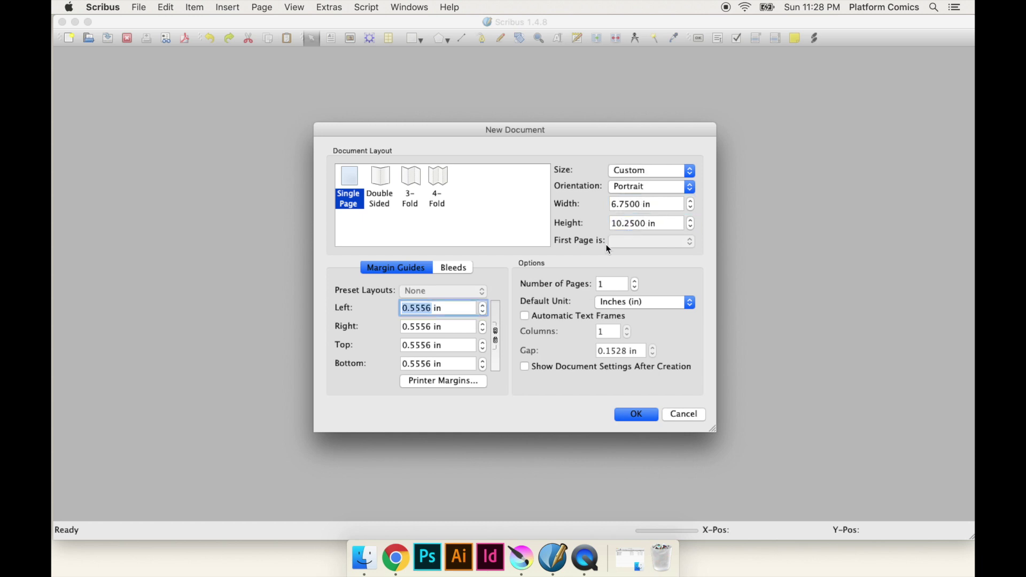
Step: Set the new document's four margin guides to 0 in
{"action": "type", "text": "0"}
{"action": "key", "text": "Tab"}
{"action": "type", "text": "0"}
{"action": "key", "text": "Tab"}
{"action": "type", "text": "0"}
{"action": "key", "text": "Tab"}
{"action": "type", "text": "0"}
{"action": "key", "text": "Tab"}
Step: Set the bleed to 0.125 in on all four sides, and create the document
{"action": "left_click", "coordinate": [452, 269]}
{"action": "triple_click", "coordinate": [436, 293]}
{"action": "type", "text": "0.125"}
{"action": "key", "text": "Tab"}
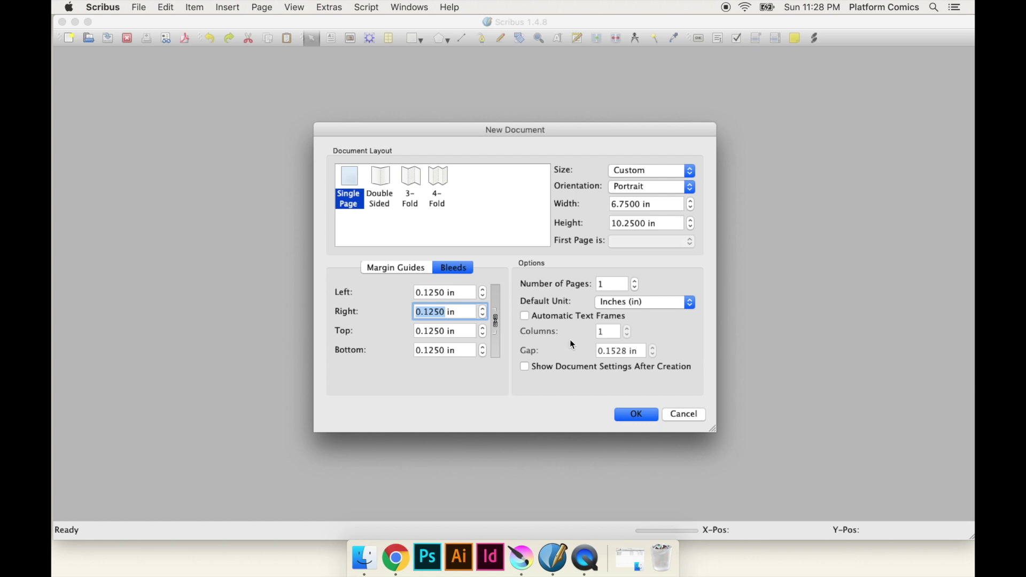
{"action": "left_click", "coordinate": [636, 415]}
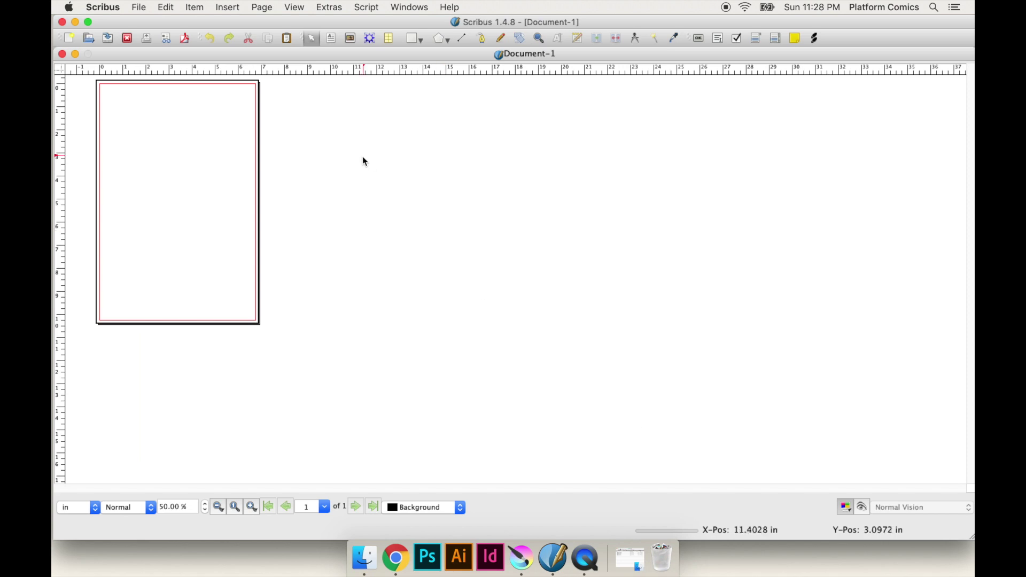
{"action": "left_click", "coordinate": [351, 39]}
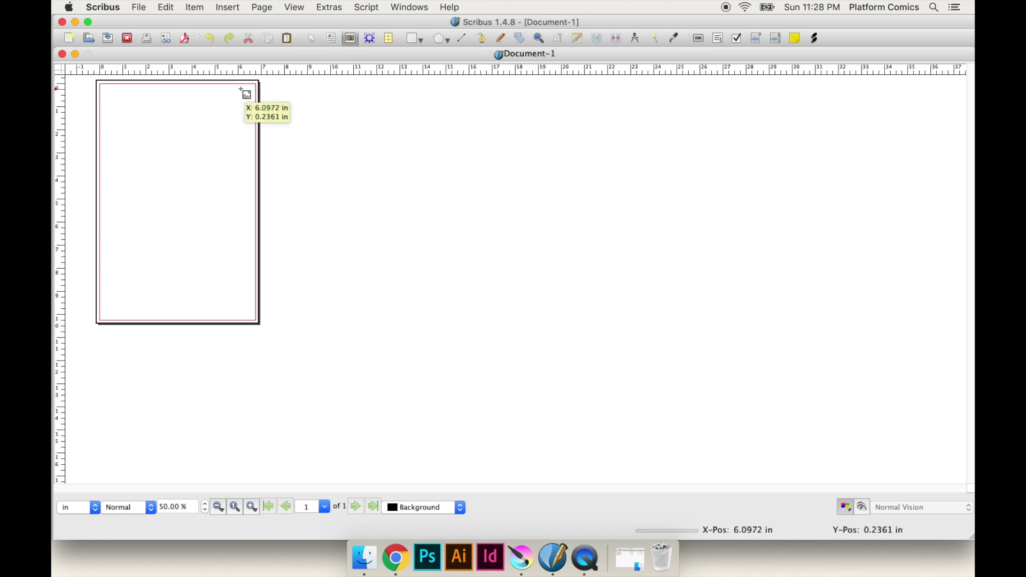
{"action": "key", "text": "super+1"}
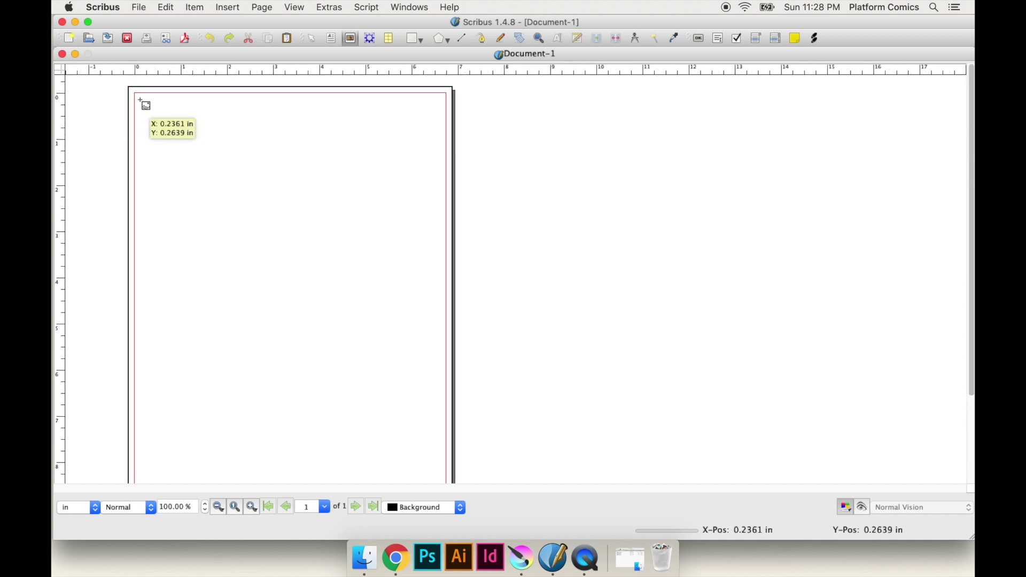
{"action": "left_click_drag", "start_coordinate": [129, 87], "coordinate": [451, 474]}
{"action": "key", "text": "Delete"}
Step: Turn on snapping to guides for the page
{"action": "left_click", "coordinate": [263, 7]}
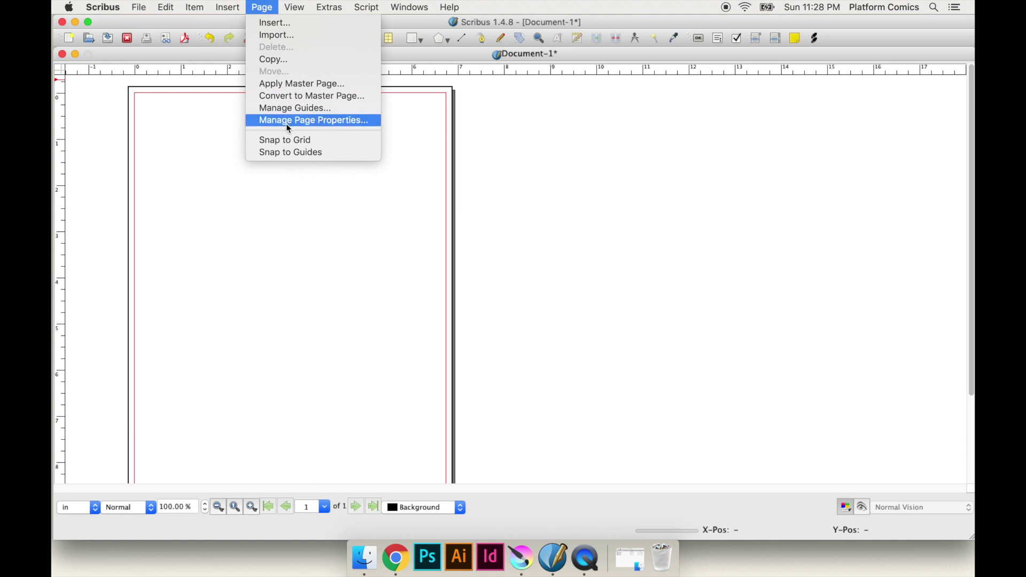
{"action": "left_click", "coordinate": [291, 154]}
{"action": "left_click", "coordinate": [351, 38]}
{"action": "left_click_drag", "start_coordinate": [135, 93], "coordinate": [458, 230]}
{"action": "key", "text": "Delete"}
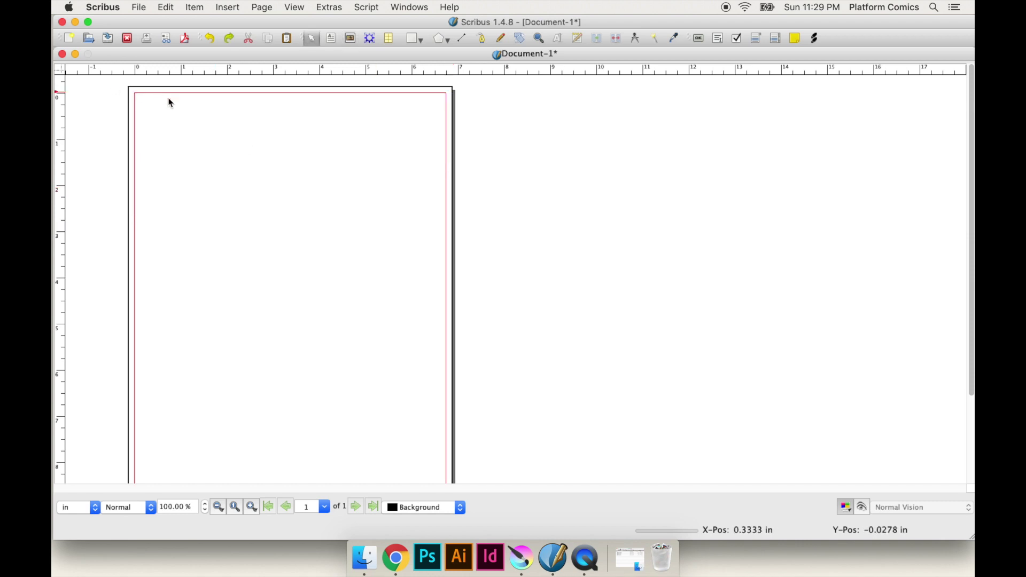
Step: Create an image frame exactly 7 in wide and 10.5 in high, and move it roughly onto the page
{"action": "left_click", "coordinate": [351, 38]}
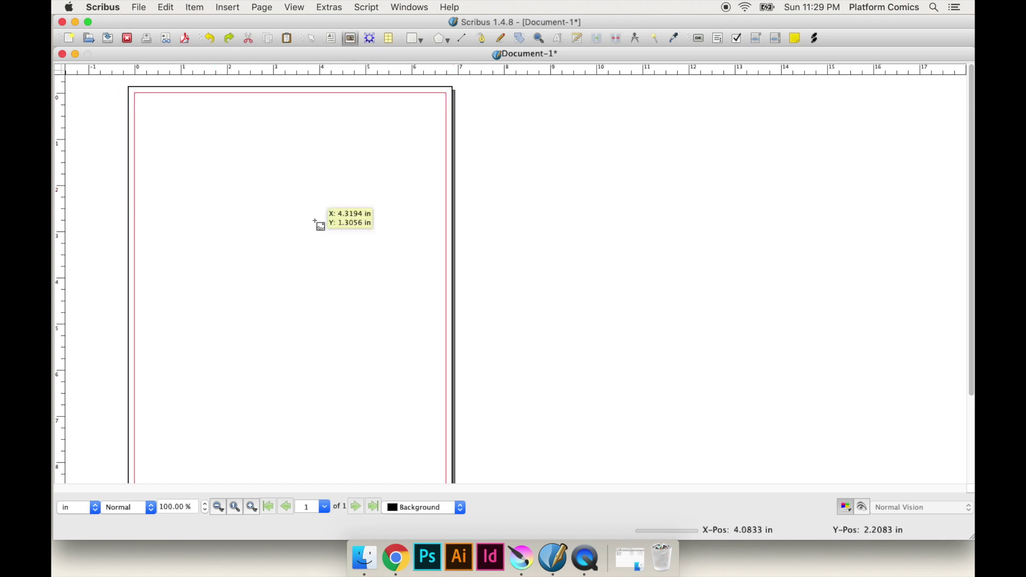
{"action": "left_click", "coordinate": [294, 197]}
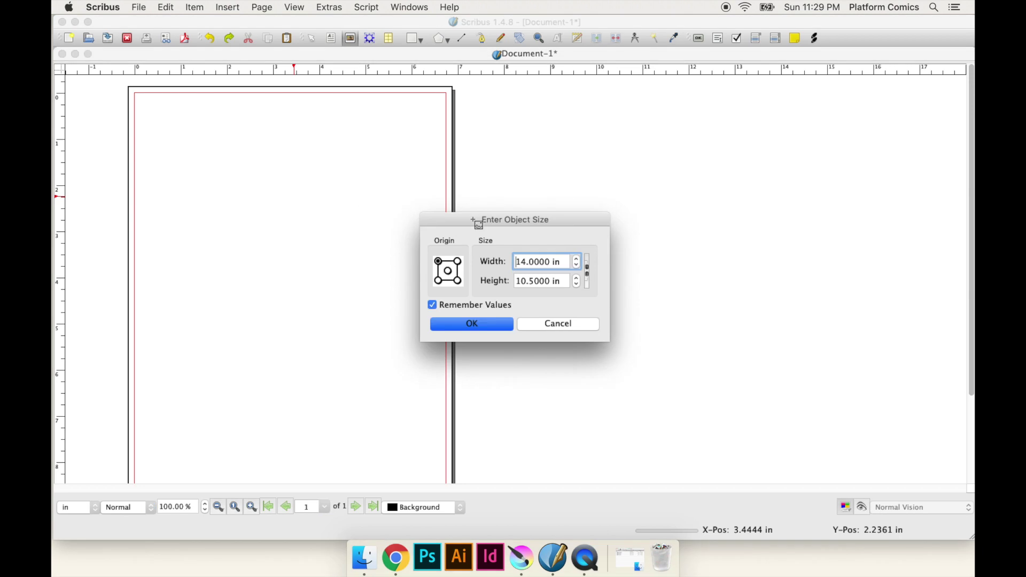
{"action": "triple_click", "coordinate": [528, 260]}
{"action": "type", "text": "7"}
{"action": "key", "text": "Tab"}
{"action": "type", "text": "1"}
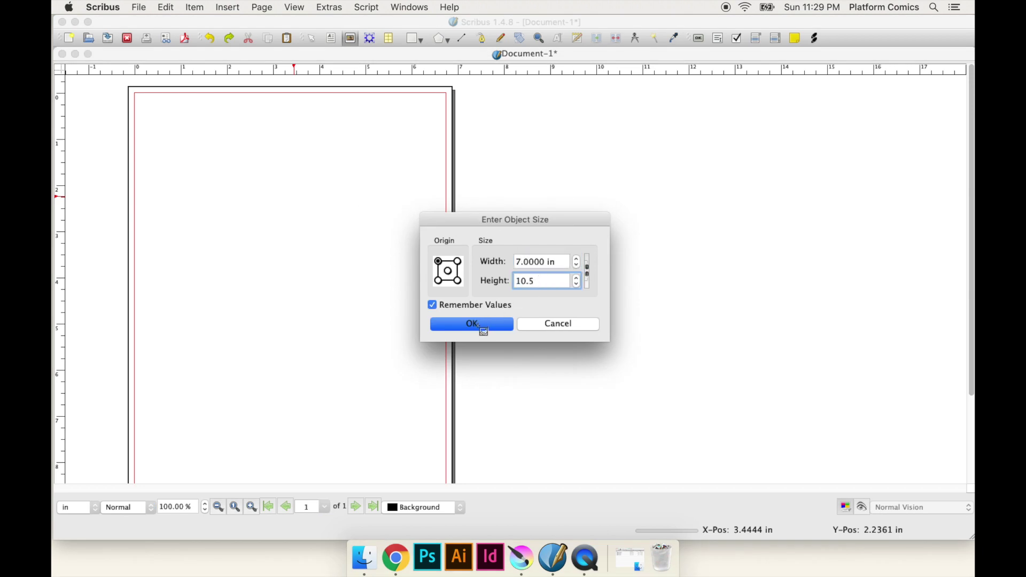
{"action": "left_click", "coordinate": [473, 325]}
{"action": "key", "text": "ctrl+minus"}
{"action": "left_click_drag", "start_coordinate": [310, 286], "coordinate": [135, 127]}
{"action": "key", "text": "super+1"}
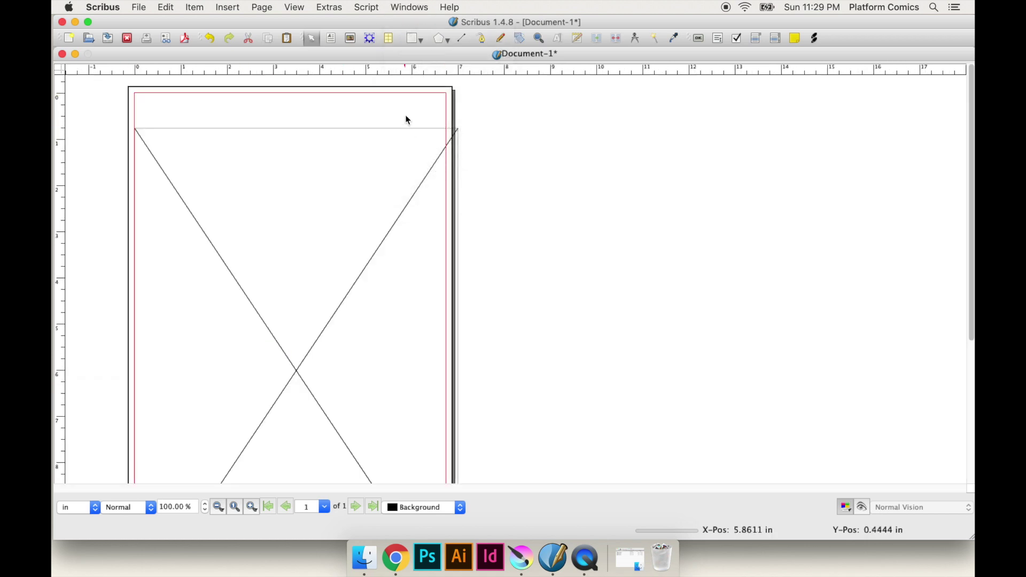
Step: Center the image frame horizontally and vertically relative to the page, and check its lower and upper edges against the bleed
{"action": "left_click", "coordinate": [409, 7]}
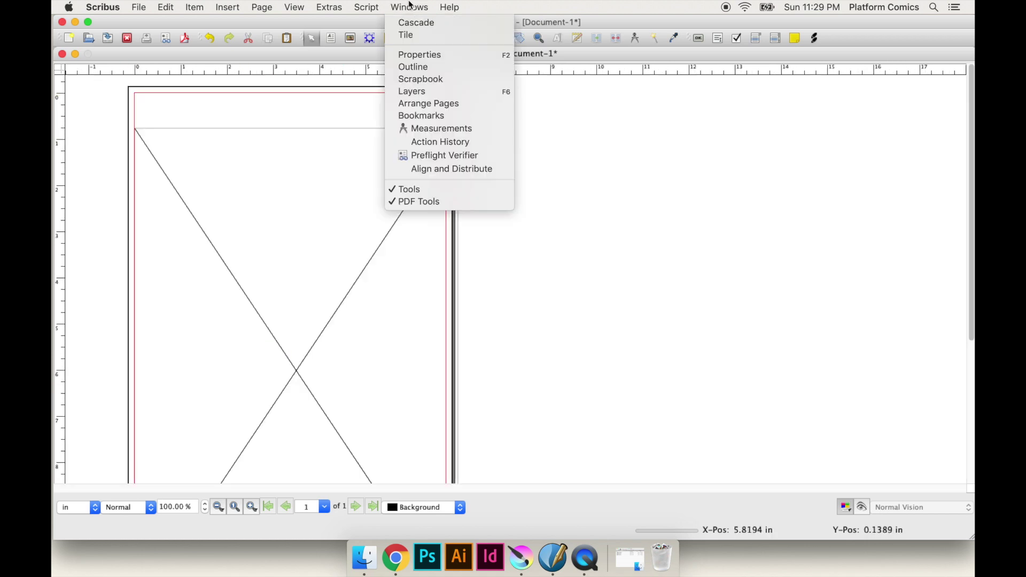
{"action": "left_click", "coordinate": [438, 169]}
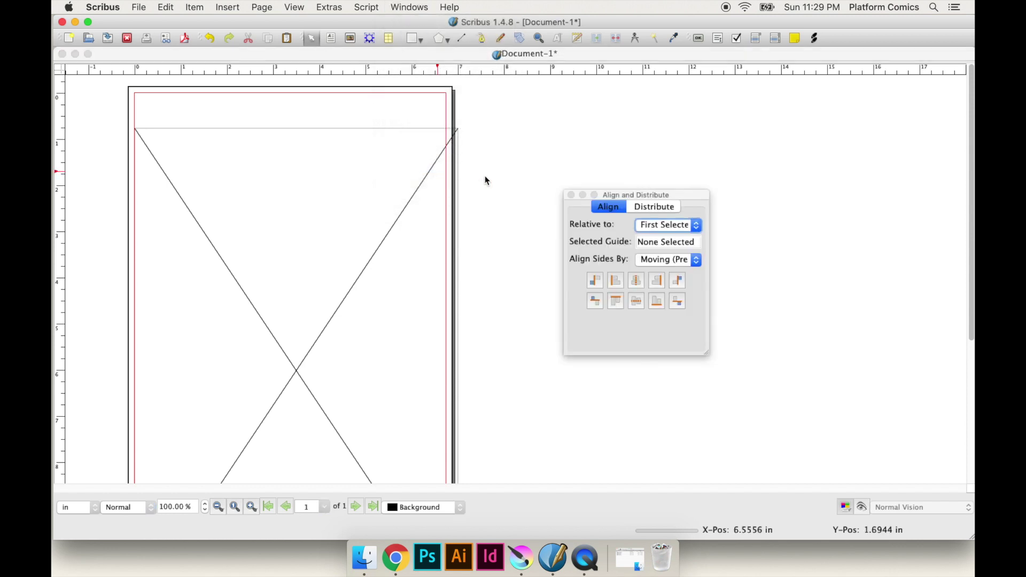
{"action": "left_click", "coordinate": [642, 225]}
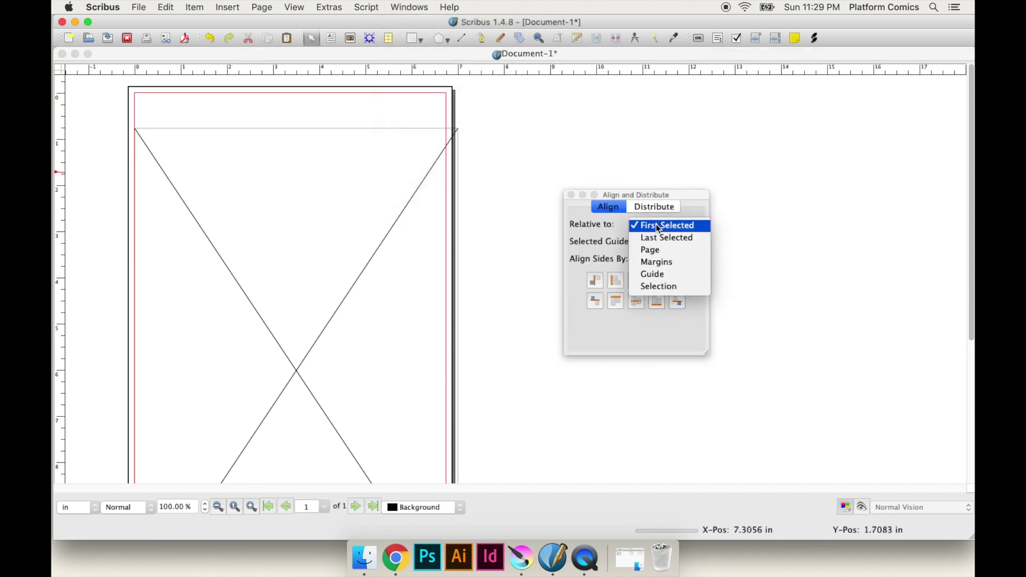
{"action": "left_click", "coordinate": [660, 251]}
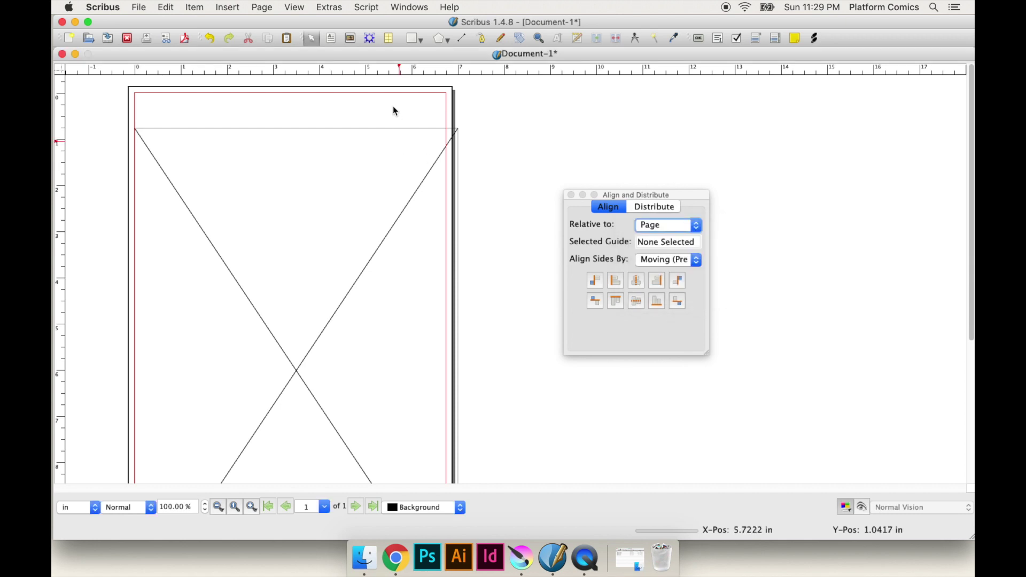
{"action": "left_click", "coordinate": [386, 158]}
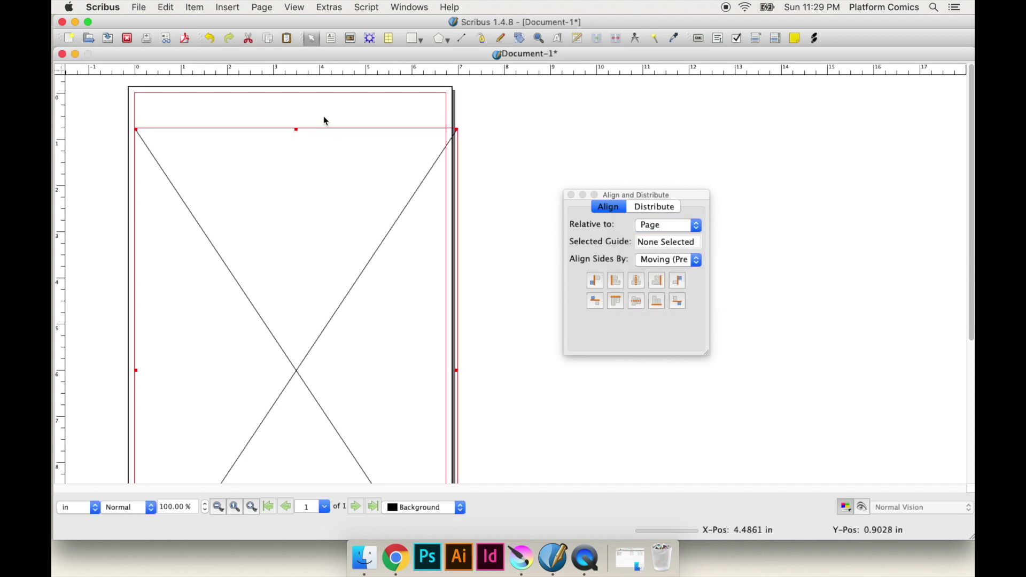
{"action": "left_click", "coordinate": [636, 282]}
{"action": "left_click", "coordinate": [637, 302]}
{"action": "scroll", "coordinate": [406, 305], "scroll_direction": "down", "scroll_amount": 5}
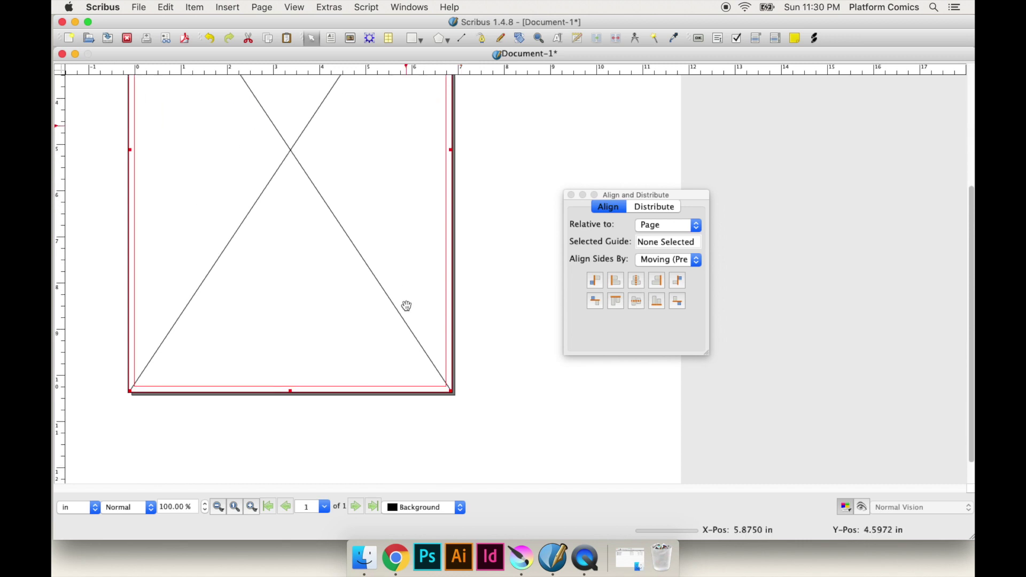
{"action": "scroll", "coordinate": [296, 279], "scroll_direction": "up", "scroll_amount": 5}
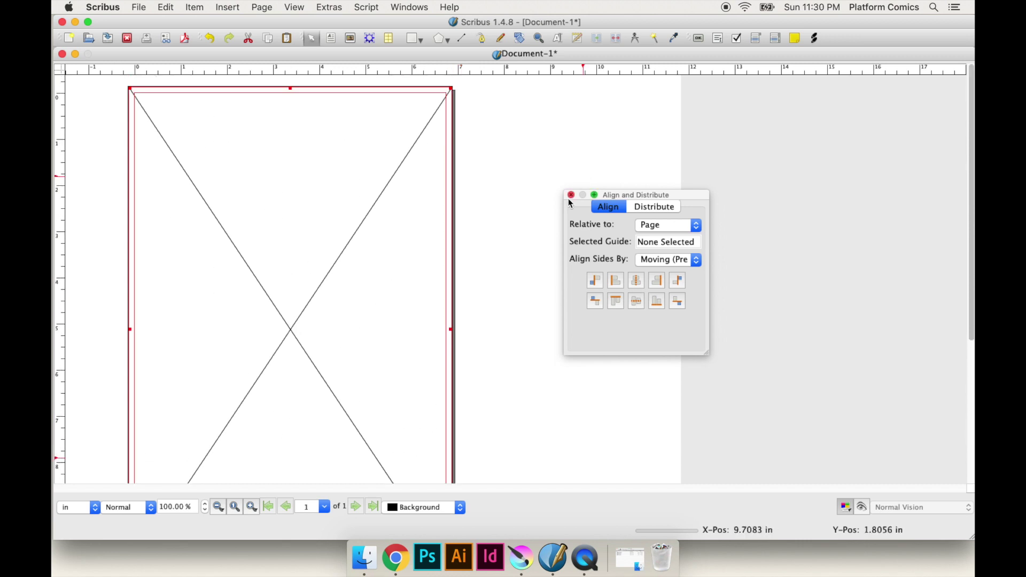
Step: Make two copies of page 1 with its image frame at the end of the document
{"action": "key", "text": "super+minus"}
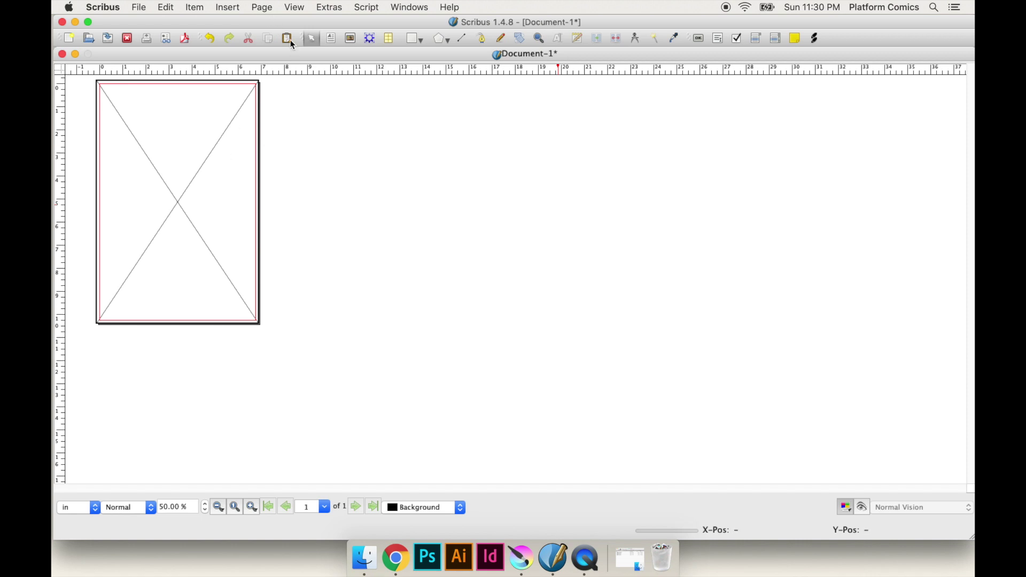
{"action": "left_click", "coordinate": [274, 8]}
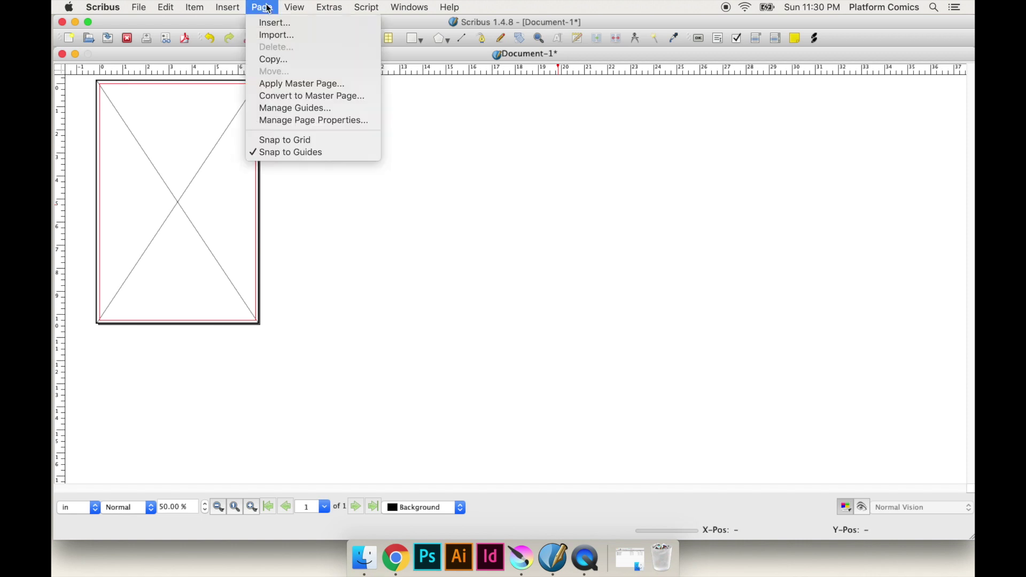
{"action": "left_click", "coordinate": [273, 60]}
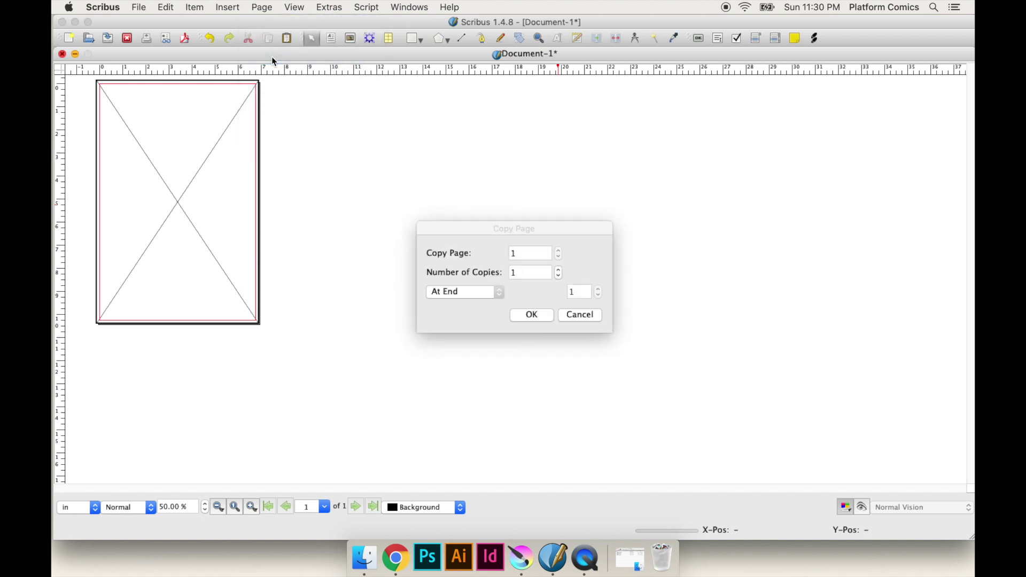
{"action": "type", "text": "2"}
{"action": "left_click", "coordinate": [532, 318]}
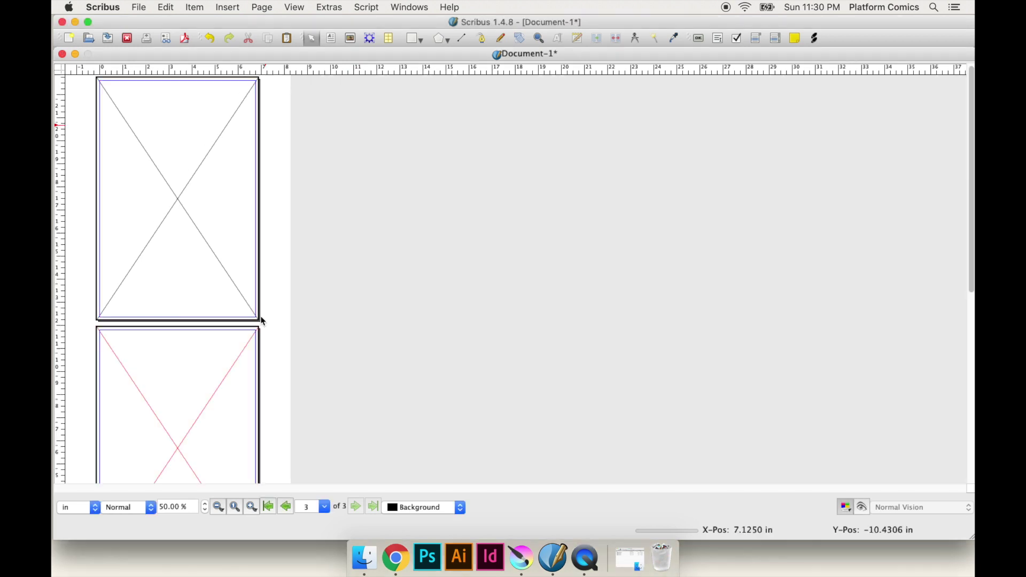
Step: Import the image APW_05_03.tif into the image frame on page 1
{"action": "scroll", "coordinate": [279, 363], "scroll_direction": "down", "scroll_amount": 8}
{"action": "scroll", "coordinate": [195, 293], "scroll_direction": "up", "scroll_amount": 5}
{"action": "left_click", "coordinate": [191, 271]}
{"action": "scroll", "coordinate": [190, 270], "scroll_direction": "up", "scroll_amount": 6}
{"action": "left_click", "coordinate": [202, 202]}
{"action": "left_click", "coordinate": [223, 73]}
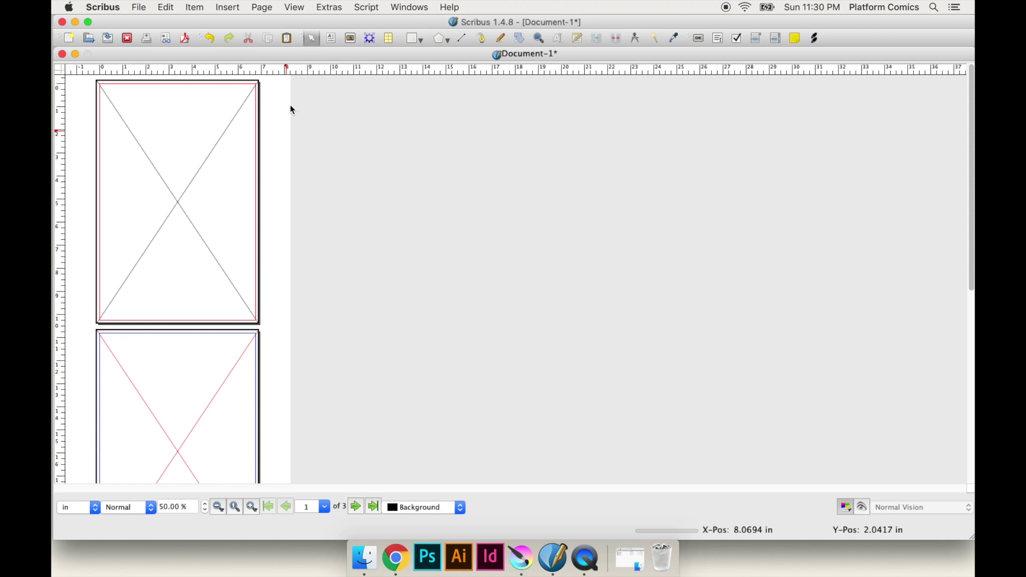
{"action": "left_click", "coordinate": [202, 135]}
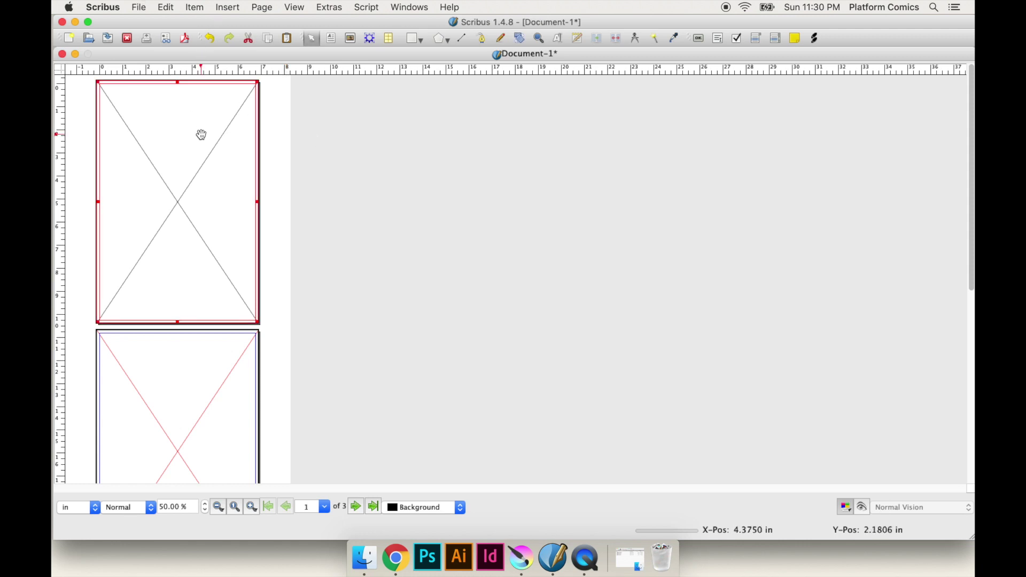
{"action": "left_click", "coordinate": [140, 7]}
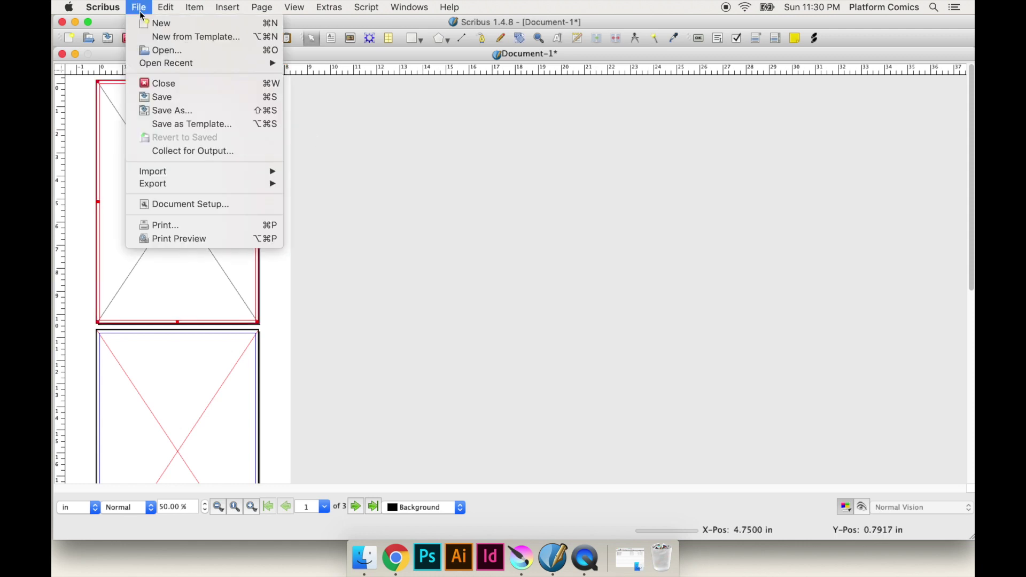
{"action": "mouse_move", "coordinate": [229, 171]}
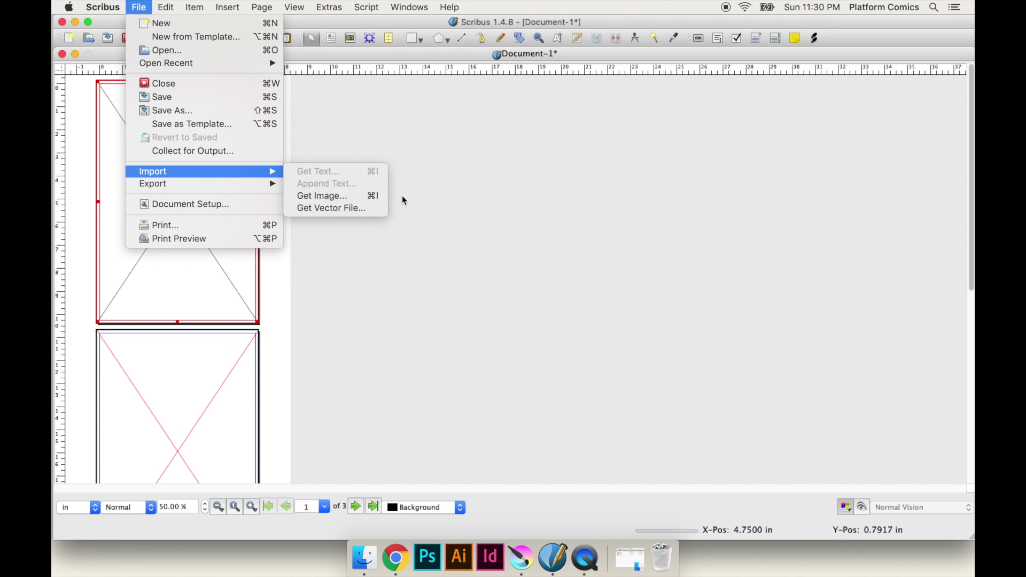
{"action": "left_click", "coordinate": [373, 197]}
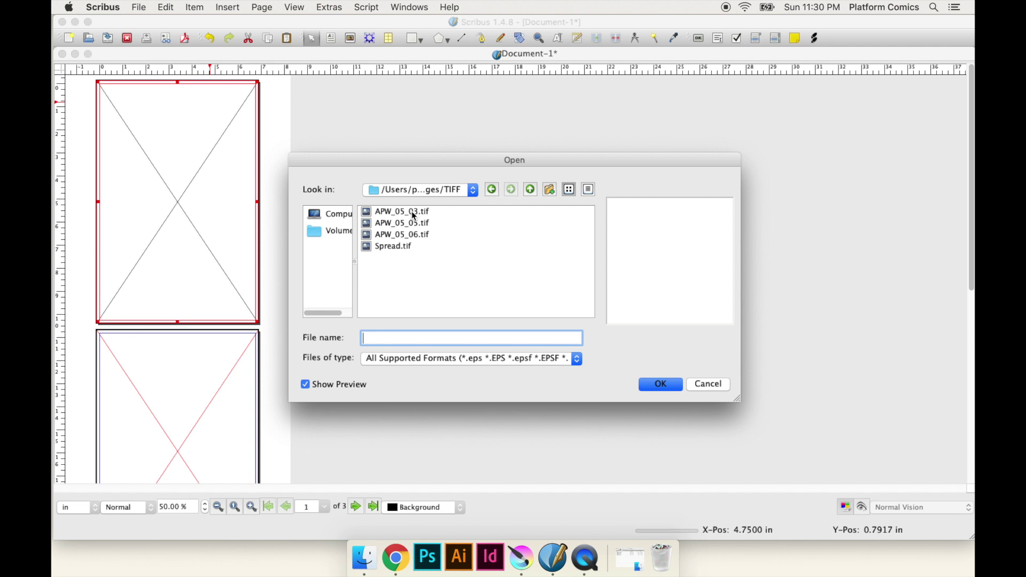
{"action": "left_click", "coordinate": [412, 211]}
{"action": "left_click", "coordinate": [659, 385]}
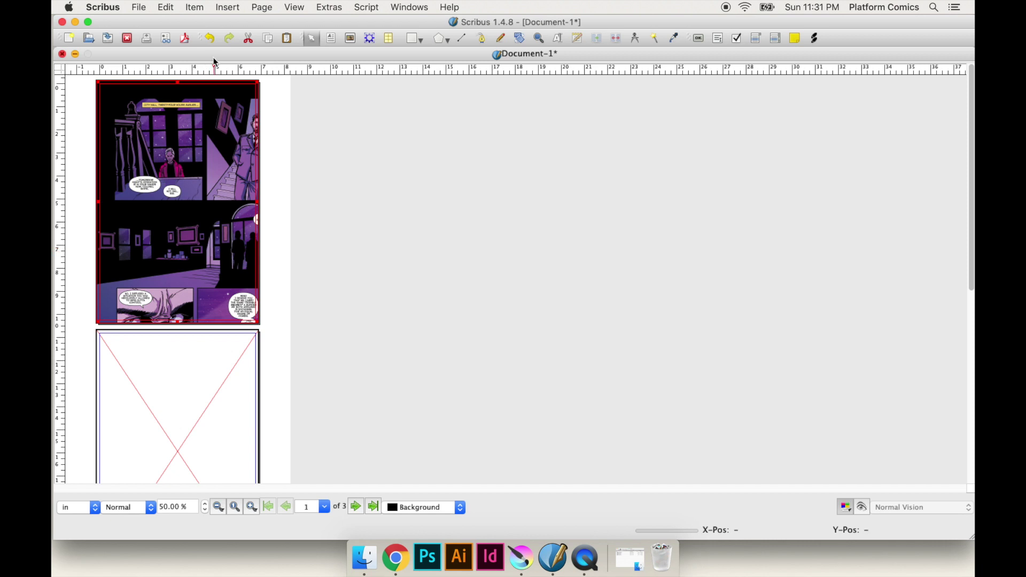
Step: Adjust the page 1 image to its frame and deselect the frame
{"action": "left_click", "coordinate": [194, 7]}
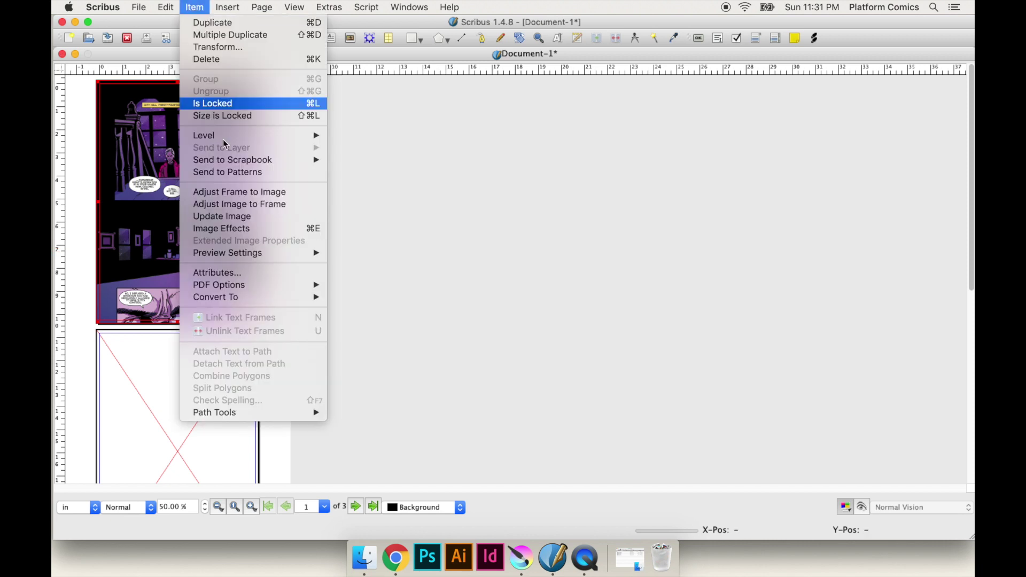
{"action": "left_click", "coordinate": [251, 210]}
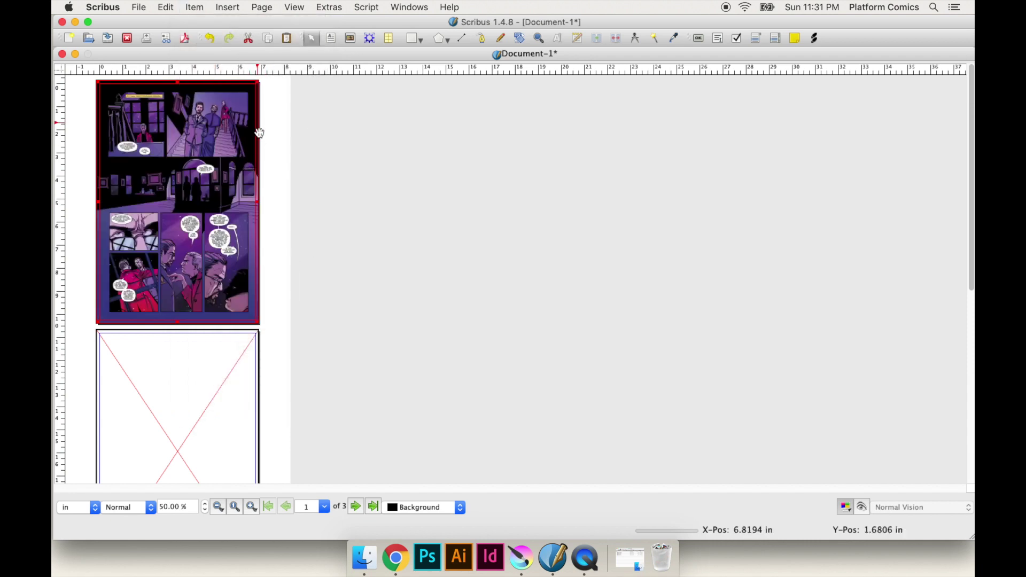
{"action": "left_click", "coordinate": [289, 203]}
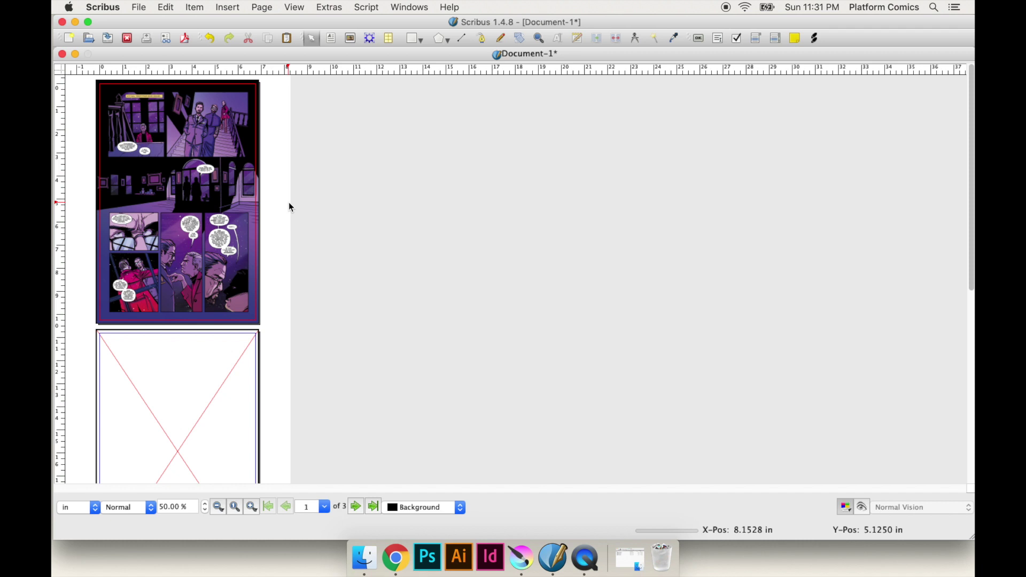
Step: Examine the page 1 artwork up close, comparing its outer edges with the margin guides and page border
{"action": "key", "text": "ctrl+plus"}
{"action": "key", "text": "ctrl+plus"}
{"action": "scroll", "coordinate": [304, 299], "scroll_direction": "down", "scroll_amount": 2}
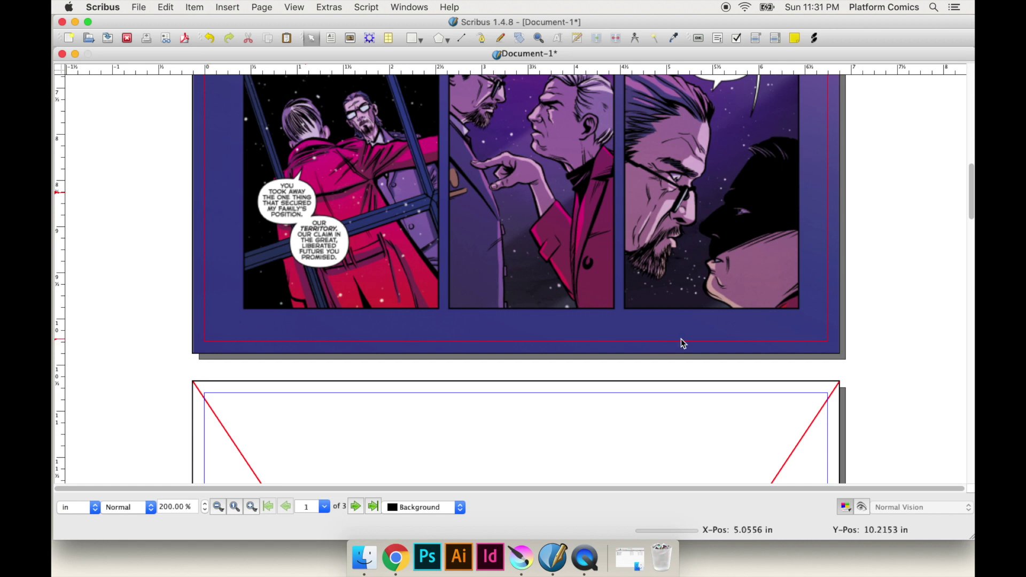
{"action": "scroll", "coordinate": [830, 302], "scroll_direction": "up", "scroll_amount": 6}
{"action": "scroll", "coordinate": [829, 289], "scroll_direction": "up", "scroll_amount": 20}
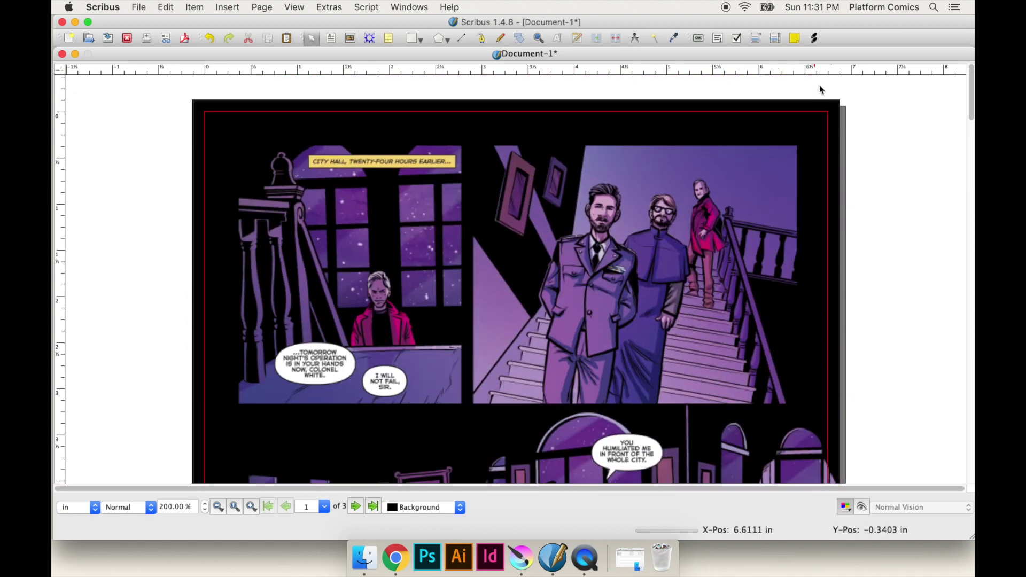
{"action": "scroll", "coordinate": [245, 310], "scroll_direction": "down", "scroll_amount": 20}
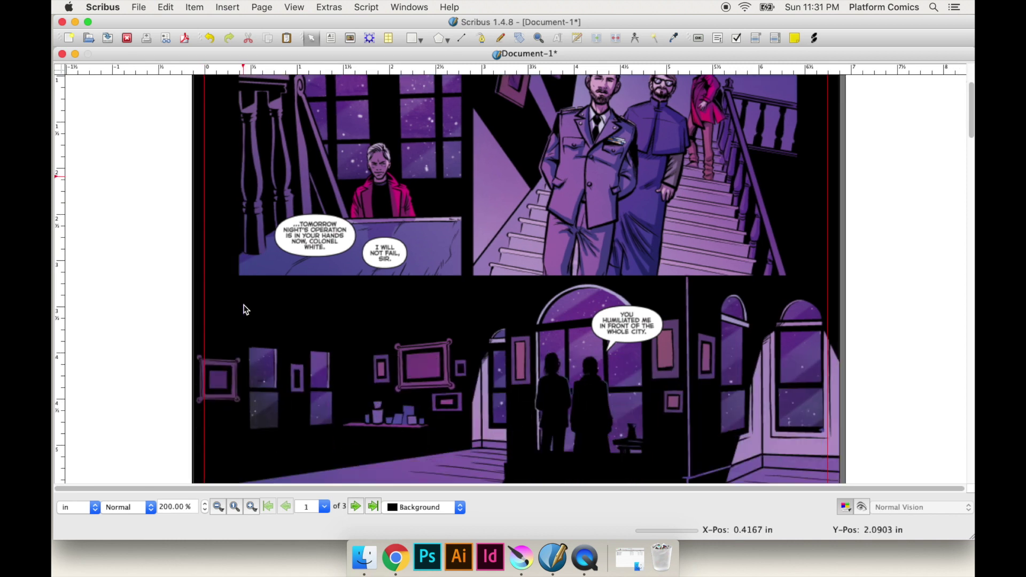
{"action": "key", "text": "super+minus"}
{"action": "key", "text": "super+minus"}
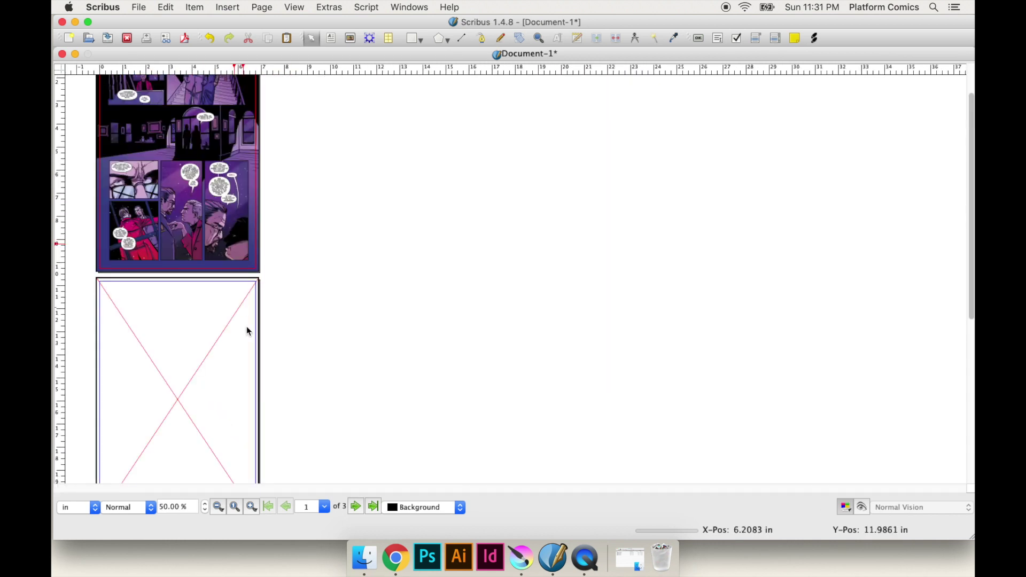
Step: Import the image APW_05_05.tif into the image frame on page 2
{"action": "scroll", "coordinate": [239, 347], "scroll_direction": "down", "scroll_amount": 10}
{"action": "left_click", "coordinate": [205, 252]}
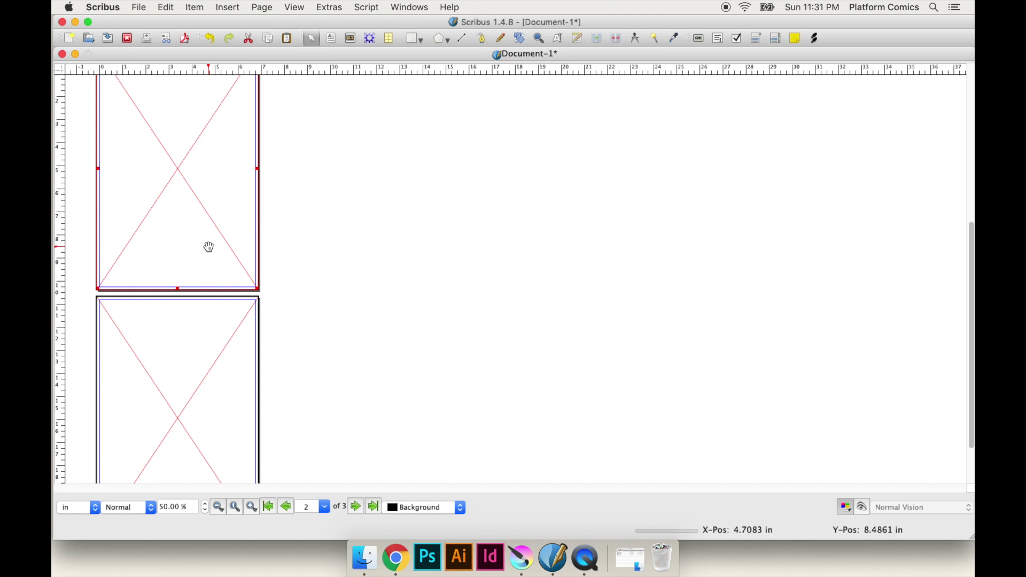
{"action": "double_click", "coordinate": [208, 247]}
{"action": "left_click", "coordinate": [427, 227]}
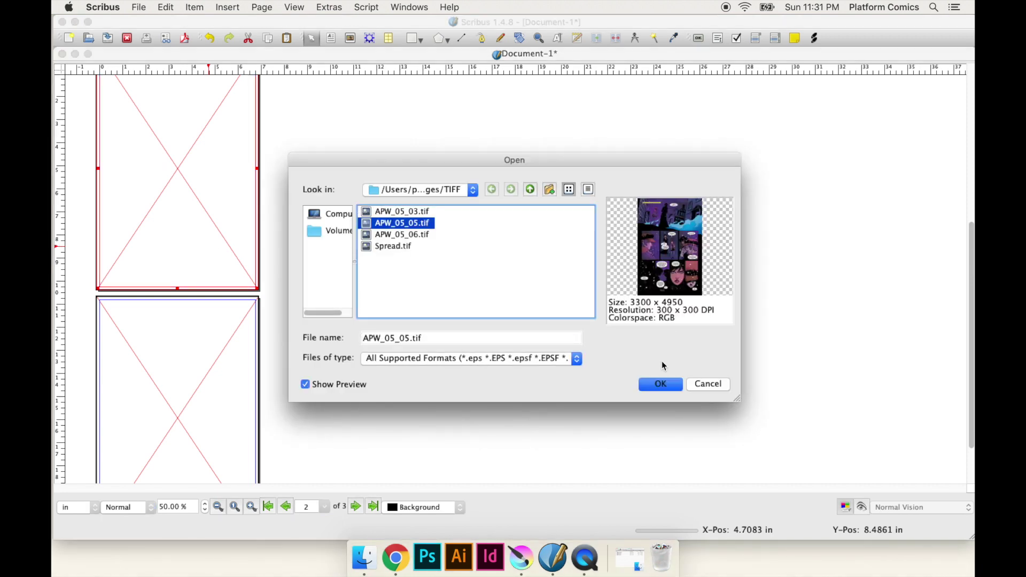
{"action": "left_click", "coordinate": [661, 384]}
Step: Adjust the page 2 image to its frame
{"action": "scroll", "coordinate": [270, 264], "scroll_direction": "up", "scroll_amount": 3}
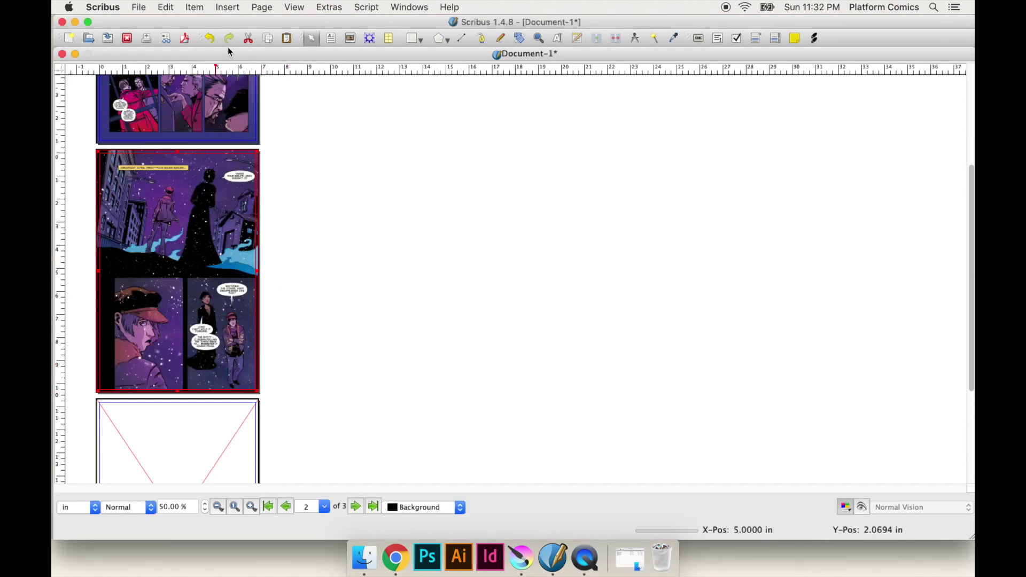
{"action": "left_click", "coordinate": [228, 6]}
{"action": "mouse_move", "coordinate": [203, 5]}
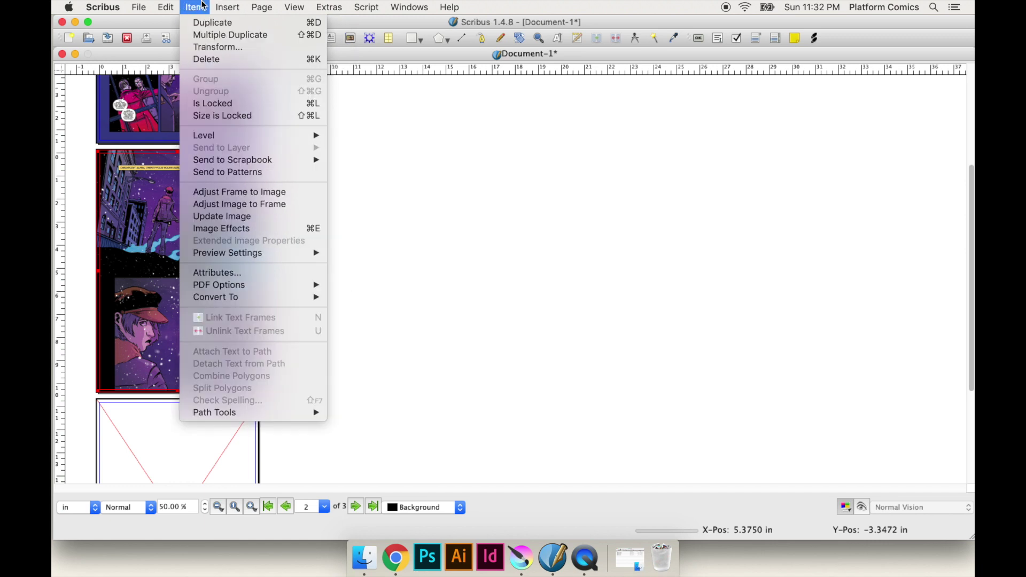
{"action": "left_click", "coordinate": [251, 204]}
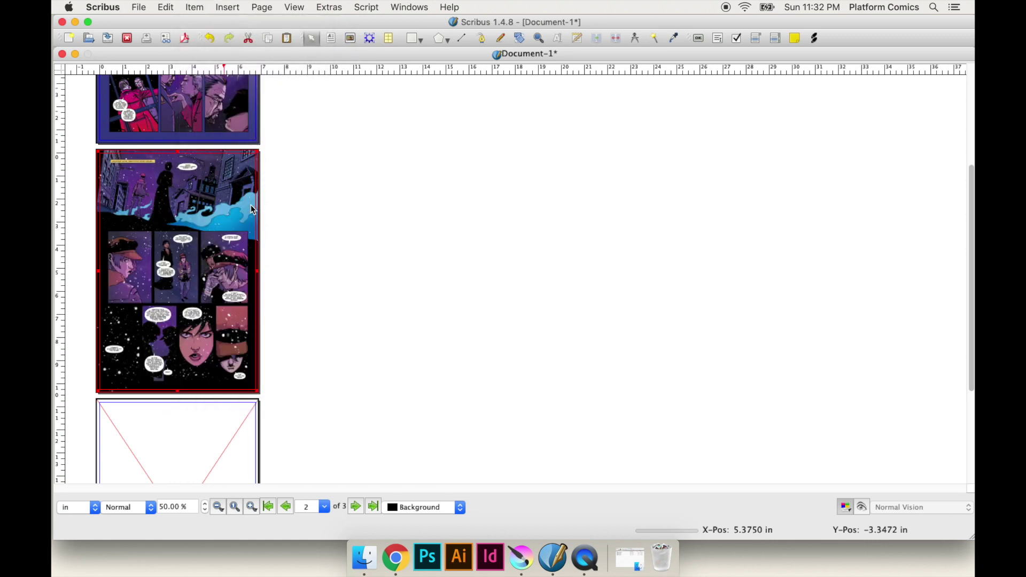
Step: Import the image APW_05_06.tif into the image frame on page 3
{"action": "scroll", "coordinate": [299, 317], "scroll_direction": "down", "scroll_amount": 5}
{"action": "left_click", "coordinate": [228, 275]}
{"action": "double_click", "coordinate": [227, 275]}
{"action": "left_click", "coordinate": [410, 234]}
{"action": "left_click", "coordinate": [659, 383]}
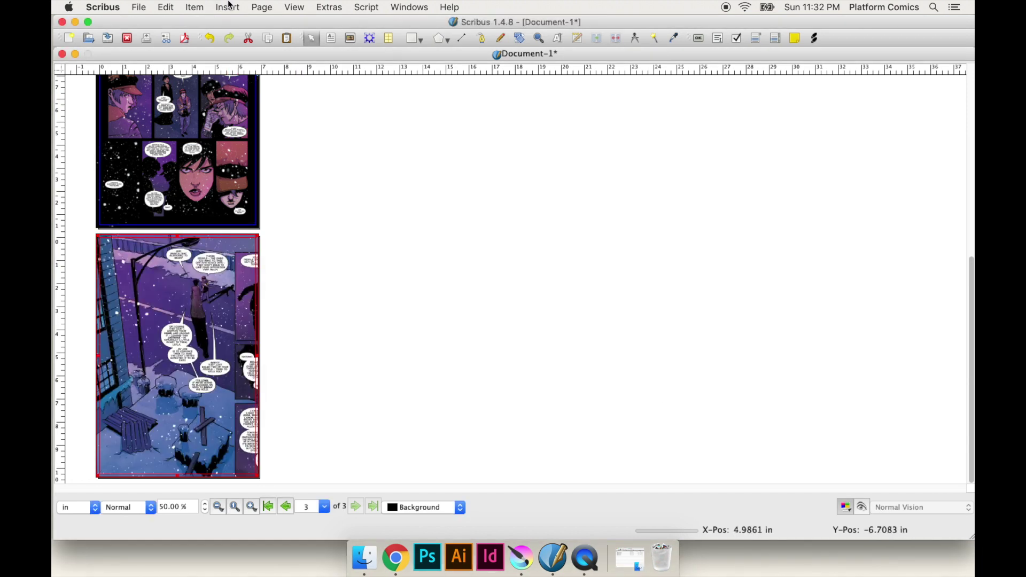
Step: Adjust the page 3 image to its frame
{"action": "left_click", "coordinate": [197, 7]}
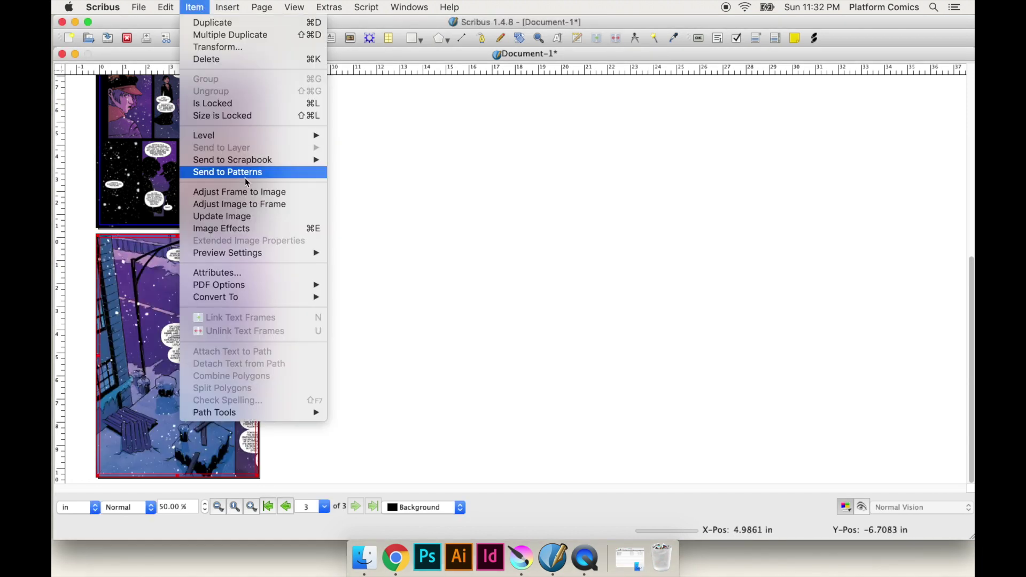
{"action": "left_click", "coordinate": [249, 206]}
{"action": "scroll", "coordinate": [312, 298], "scroll_direction": "up", "scroll_amount": 3}
{"action": "scroll", "coordinate": [291, 336], "scroll_direction": "down", "scroll_amount": 3}
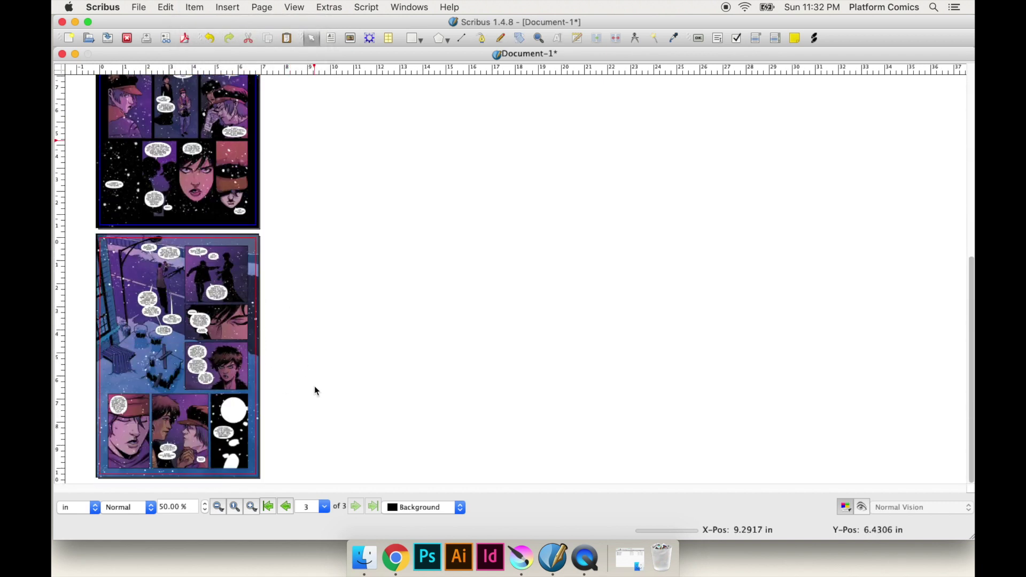
Step: Insert one page at the end of the document with a custom width of 13.75 in
{"action": "left_click", "coordinate": [262, 7]}
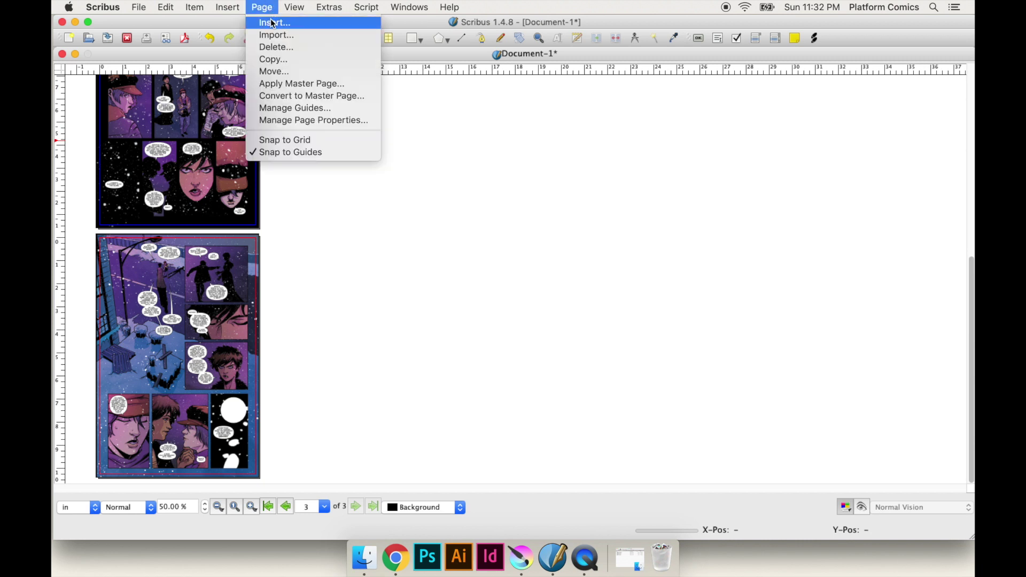
{"action": "left_click", "coordinate": [272, 23]}
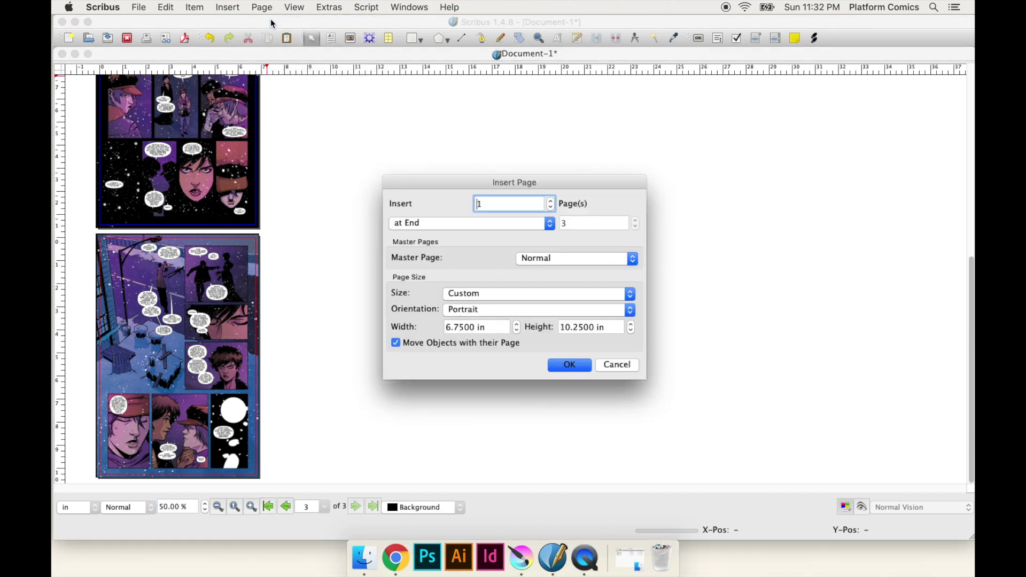
{"action": "triple_click", "coordinate": [483, 326]}
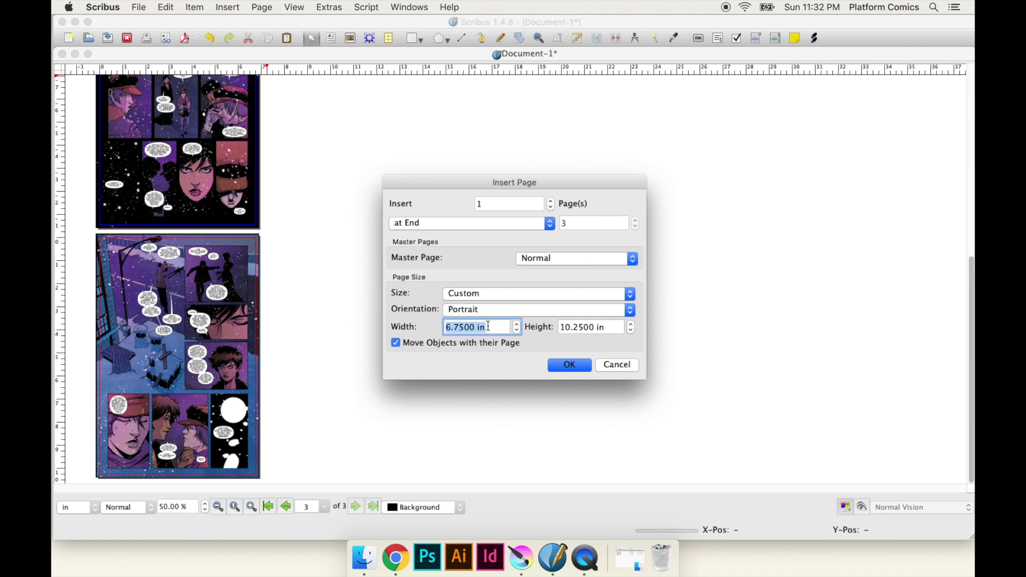
{"action": "type", "text": "14"}
{"action": "type", "text": "13.75"}
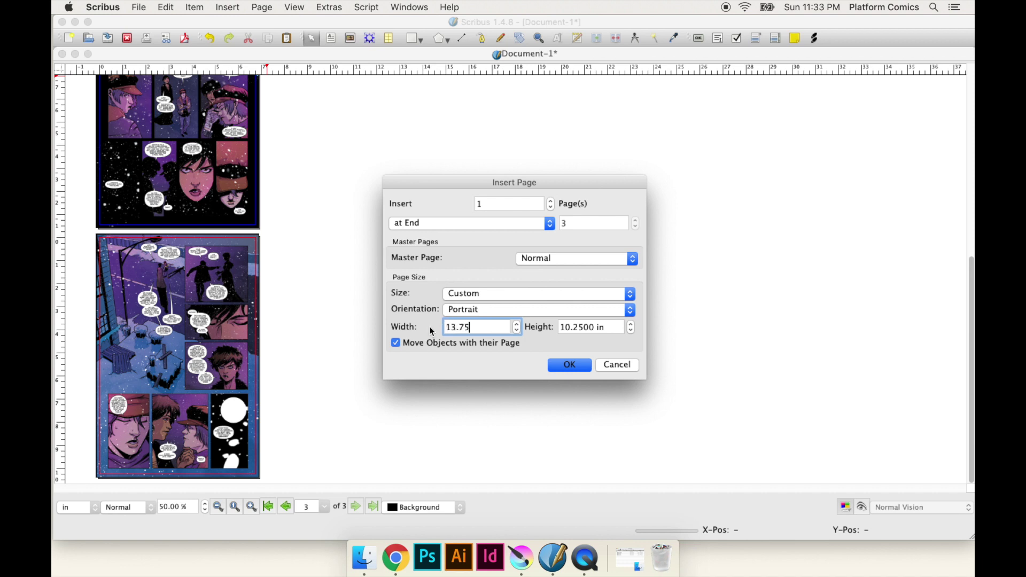
{"action": "left_click", "coordinate": [570, 365]}
Step: Create an image frame 14 in wide and 10.5 in high on the wide spread page, and move it roughly into place
{"action": "scroll", "coordinate": [382, 376], "scroll_direction": "down", "scroll_amount": 5}
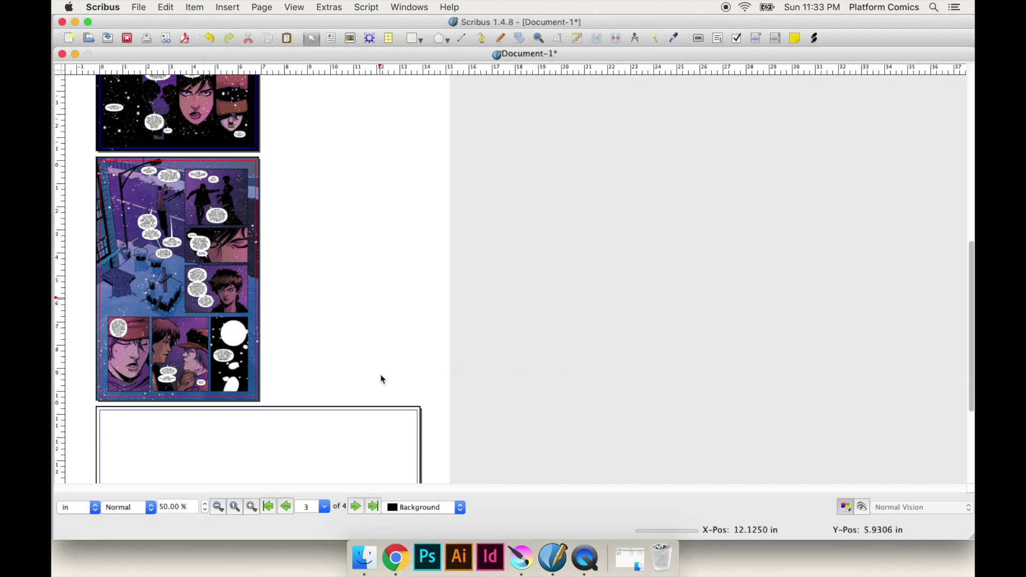
{"action": "scroll", "coordinate": [383, 379], "scroll_direction": "down", "scroll_amount": 1}
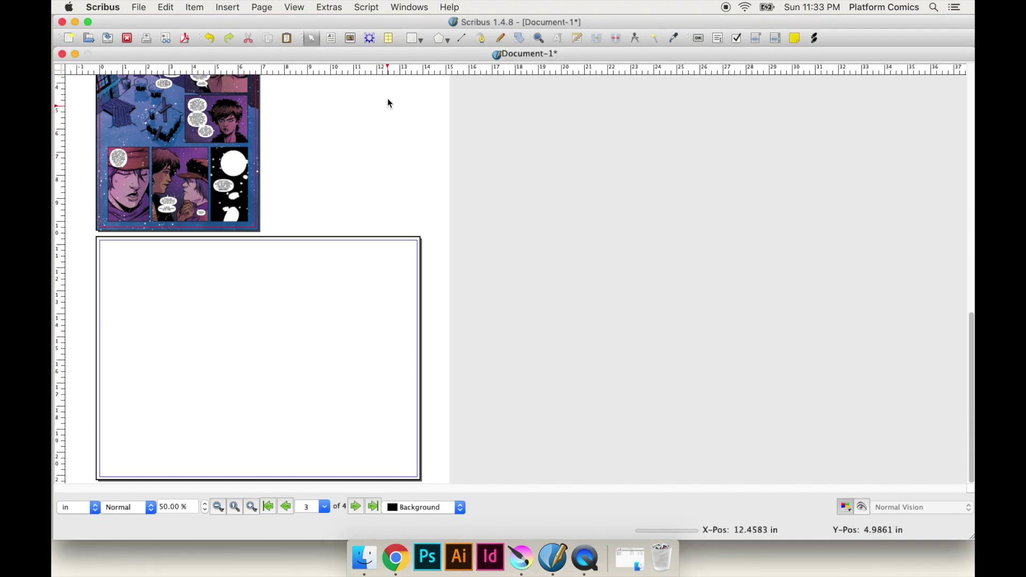
{"action": "left_click", "coordinate": [351, 41]}
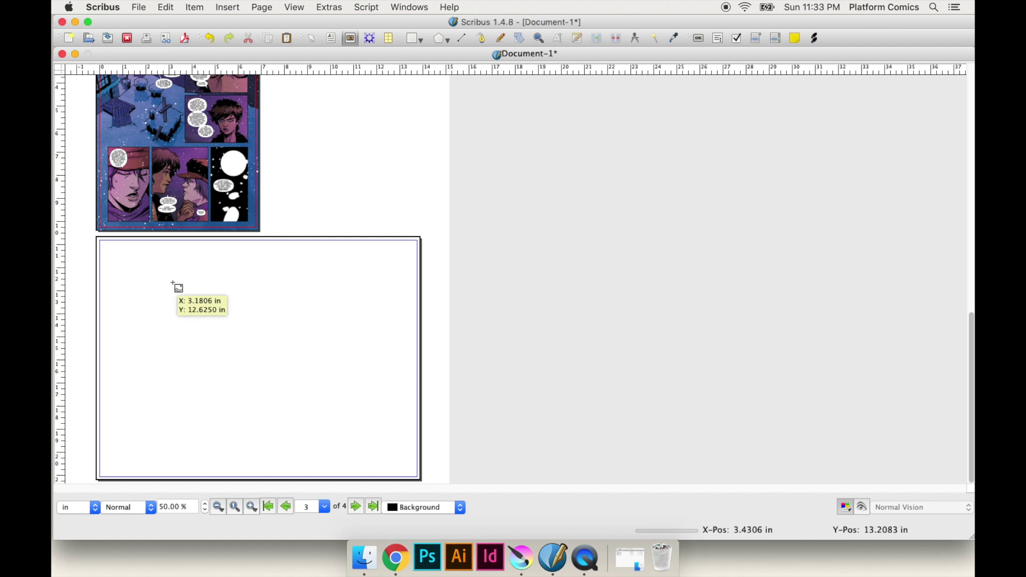
{"action": "left_click", "coordinate": [238, 319]}
{"action": "double_click", "coordinate": [532, 263]}
{"action": "triple_click", "coordinate": [533, 263]}
{"action": "type", "text": "14"}
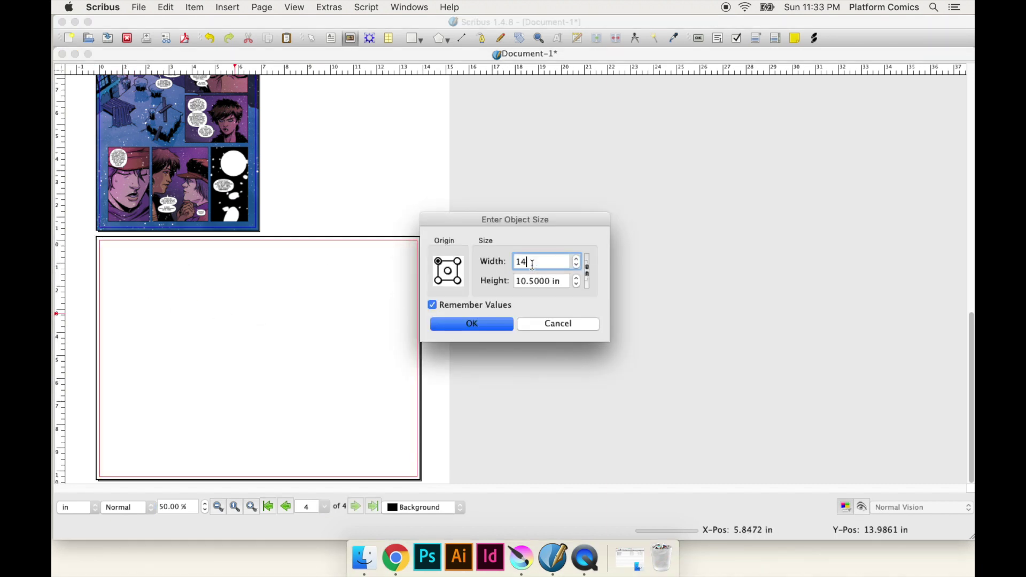
{"action": "left_click", "coordinate": [487, 324]}
{"action": "left_click_drag", "start_coordinate": [264, 290], "coordinate": [259, 288]}
Step: Center the 14 in wide image frame horizontally and vertically relative to the page
{"action": "key", "text": "ctrl+1"}
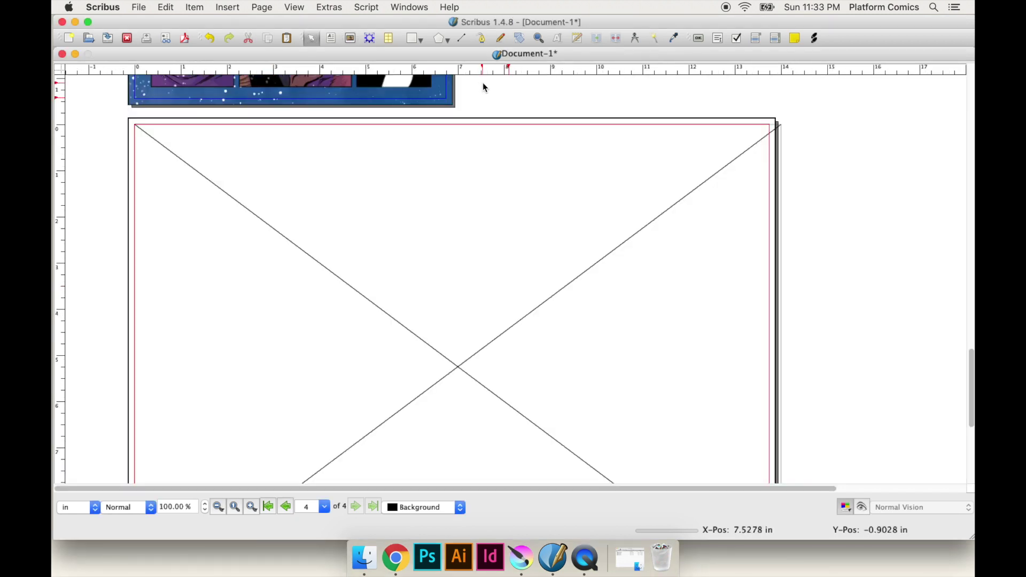
{"action": "scroll", "coordinate": [482, 82], "scroll_direction": "up", "scroll_amount": 3}
{"action": "scroll", "coordinate": [483, 82], "scroll_direction": "right", "scroll_amount": 3}
{"action": "left_click", "coordinate": [410, 7]}
{"action": "left_click", "coordinate": [463, 170]}
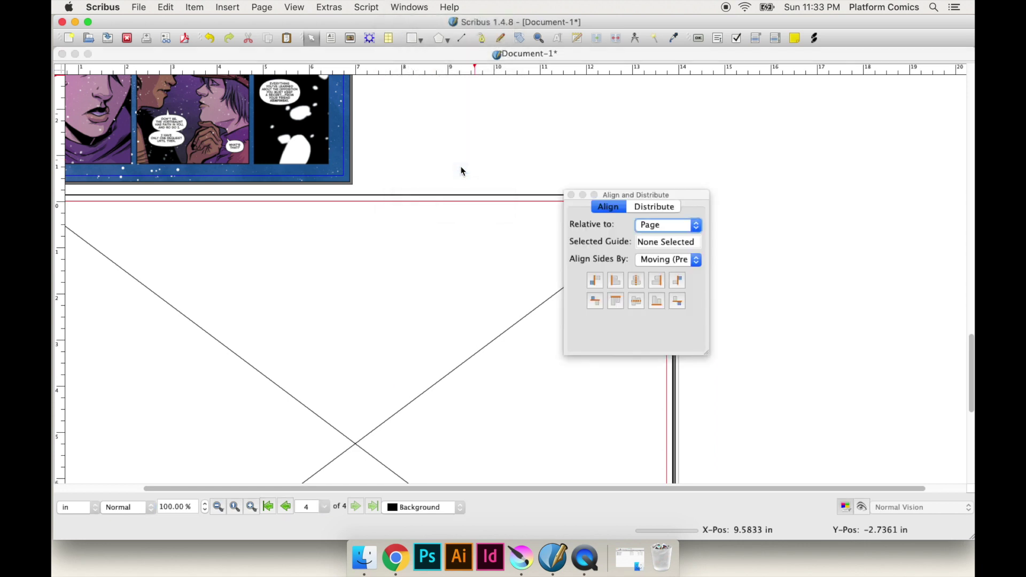
{"action": "left_click", "coordinate": [636, 281]}
{"action": "left_click", "coordinate": [637, 300]}
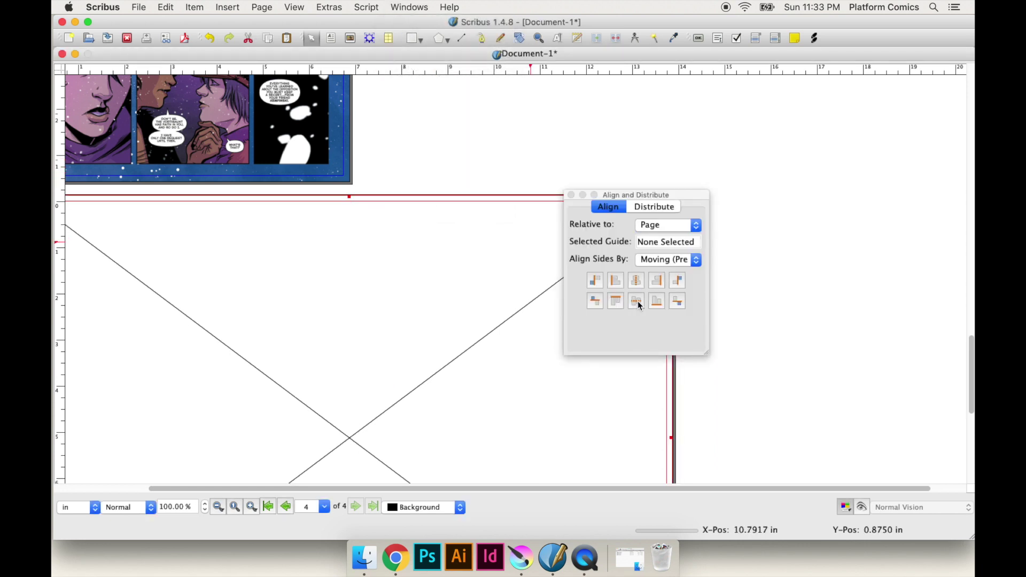
{"action": "left_click", "coordinate": [571, 195]}
{"action": "key", "text": "ctrl+minus"}
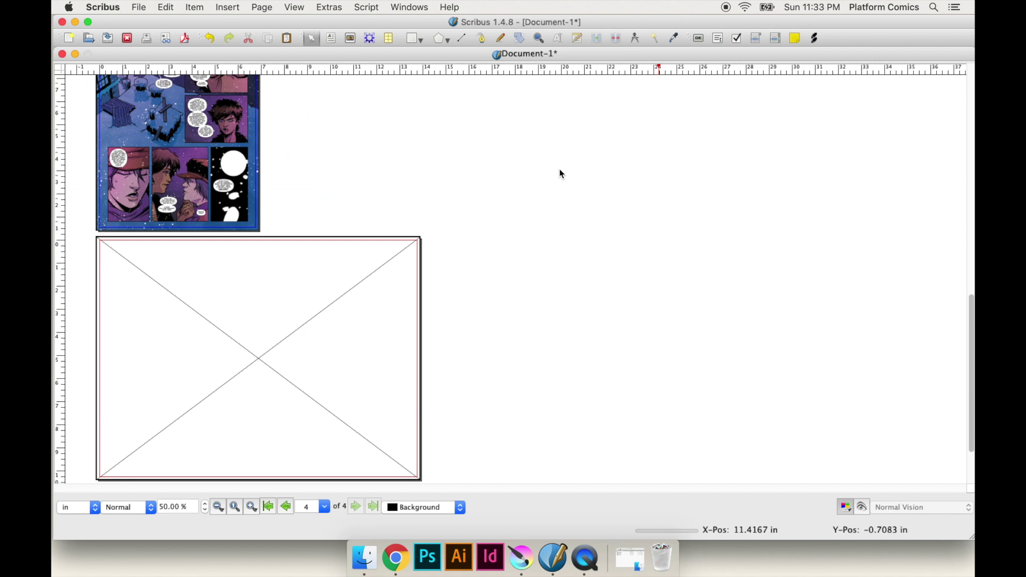
Step: Load Spread.tif into the wide image frame on page 4 and adjust the image to its frame
{"action": "scroll", "coordinate": [519, 155], "scroll_direction": "down", "scroll_amount": 3}
{"action": "scroll", "coordinate": [506, 154], "scroll_direction": "up", "scroll_amount": 3}
{"action": "left_click", "coordinate": [347, 272]}
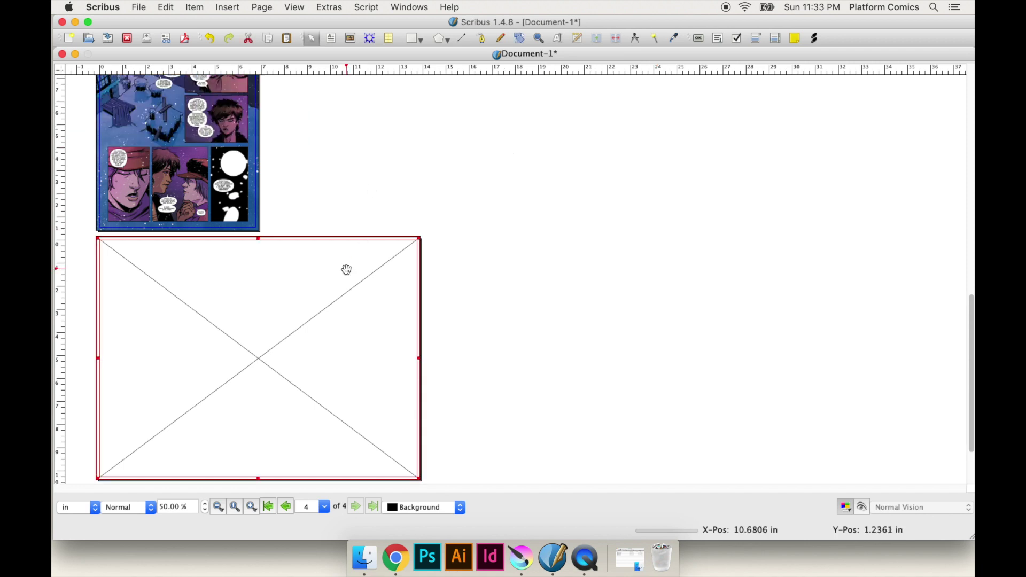
{"action": "double_click", "coordinate": [347, 270]}
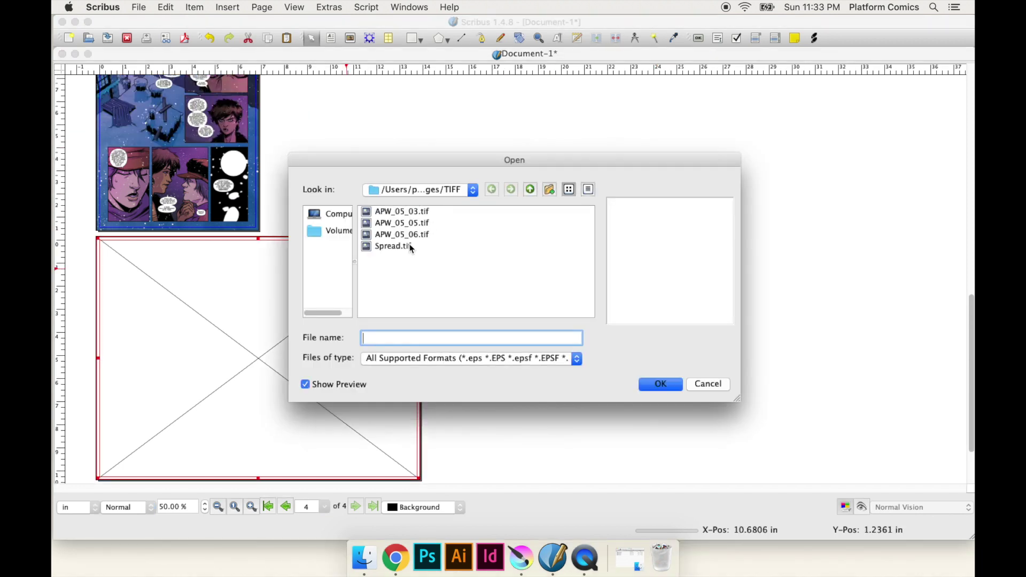
{"action": "double_click", "coordinate": [395, 246]}
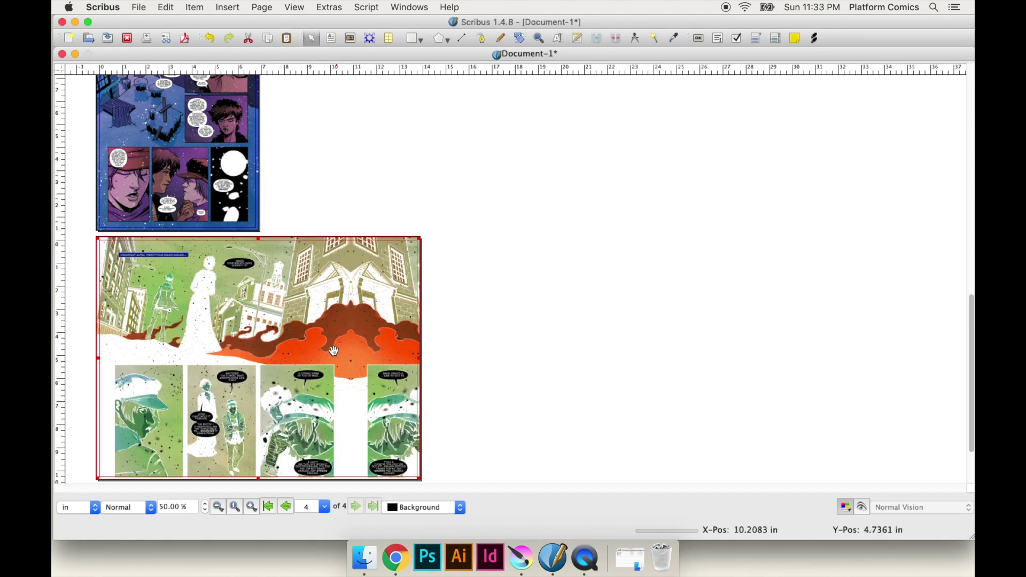
{"action": "left_click", "coordinate": [224, 7]}
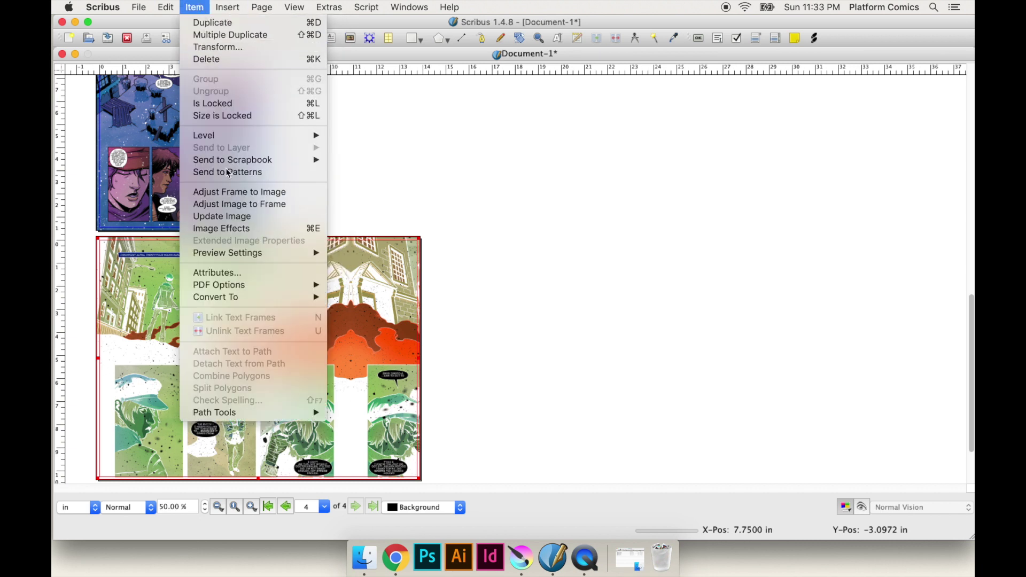
{"action": "left_click", "coordinate": [231, 205]}
Step: Review the placed images on all four pages, checking how they fill the pages and the spread
{"action": "scroll", "coordinate": [410, 329], "scroll_direction": "up", "scroll_amount": 2}
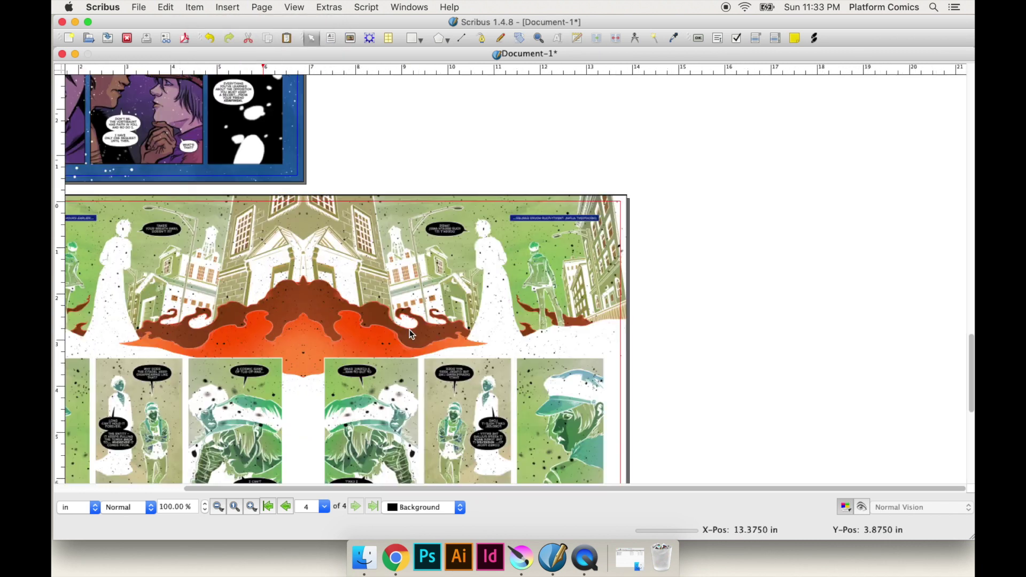
{"action": "scroll", "coordinate": [409, 329], "scroll_direction": "down", "scroll_amount": 1}
{"action": "scroll", "coordinate": [409, 329], "scroll_direction": "down", "scroll_amount": 10}
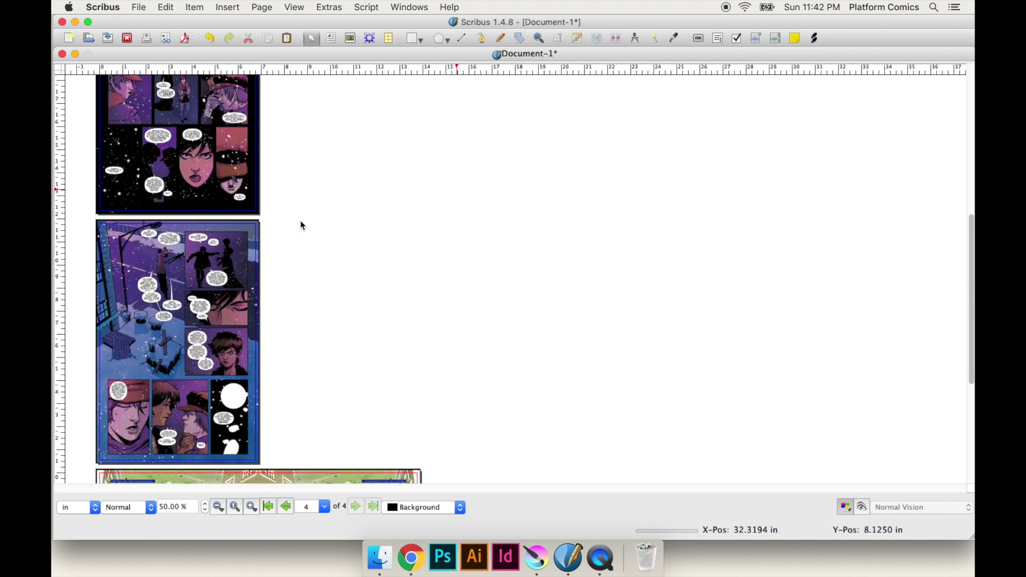
{"action": "scroll", "coordinate": [353, 273], "scroll_direction": "down", "scroll_amount": 3}
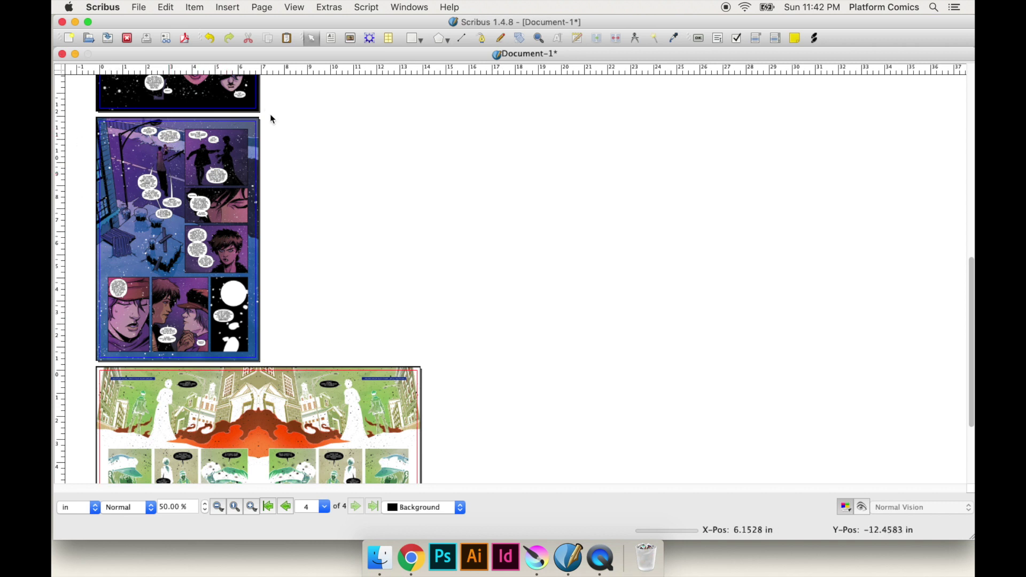
{"action": "scroll", "coordinate": [283, 282], "scroll_direction": "down", "scroll_amount": 3}
{"action": "scroll", "coordinate": [283, 282], "scroll_direction": "up", "scroll_amount": 5}
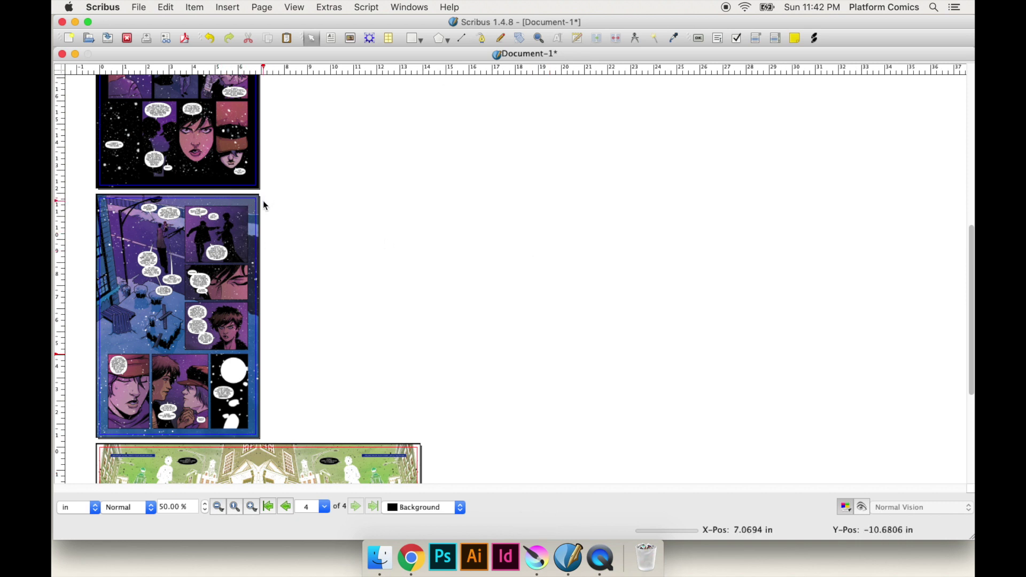
{"action": "scroll", "coordinate": [228, 238], "scroll_direction": "up", "scroll_amount": 5}
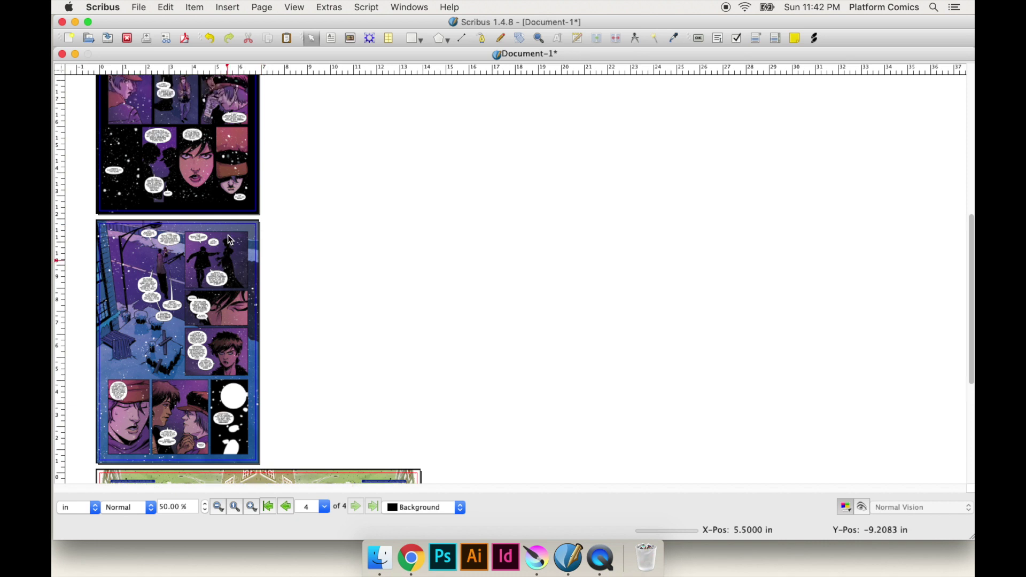
{"action": "scroll", "coordinate": [226, 238], "scroll_direction": "up", "scroll_amount": 4}
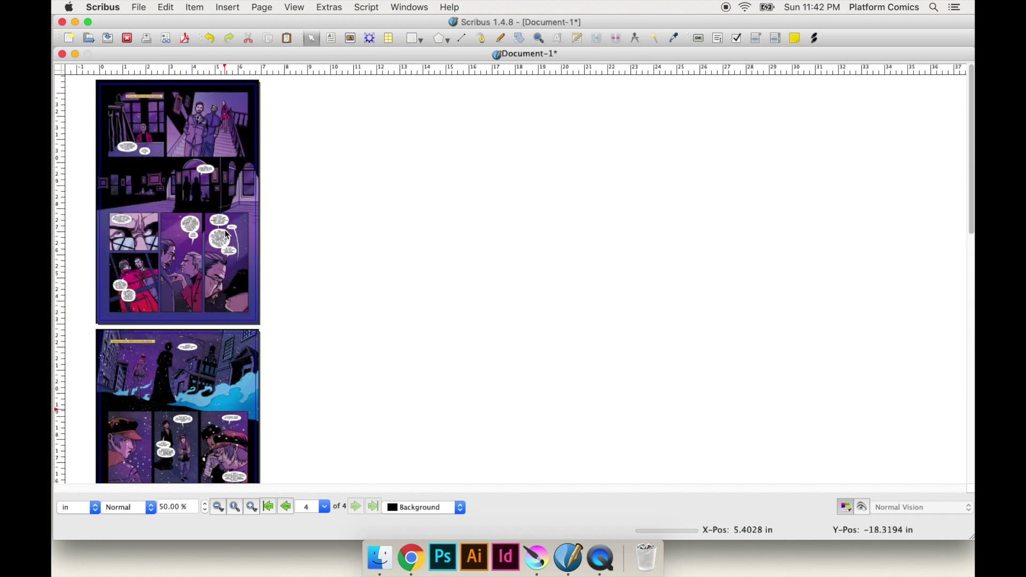
{"action": "scroll", "coordinate": [227, 235], "scroll_direction": "down", "scroll_amount": 10}
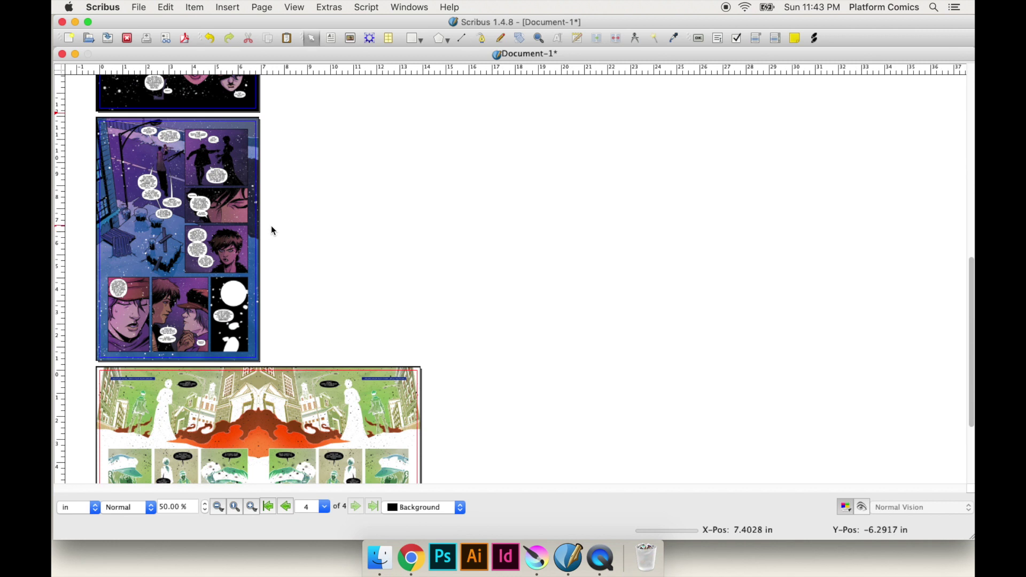
{"action": "key", "text": "super+minus"}
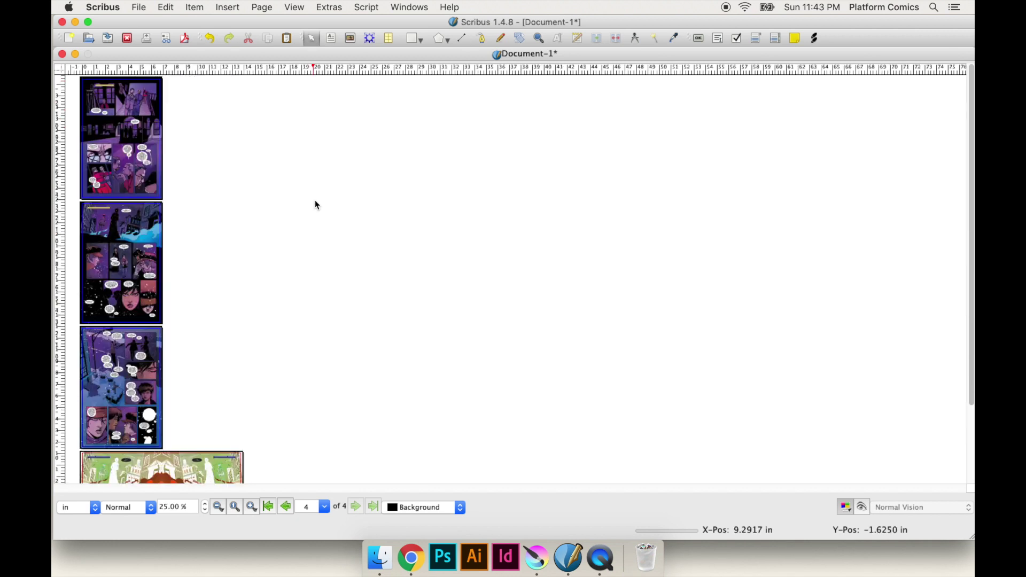
{"action": "scroll", "coordinate": [296, 257], "scroll_direction": "down", "scroll_amount": 5}
{"action": "scroll", "coordinate": [298, 262], "scroll_direction": "up", "scroll_amount": 3}
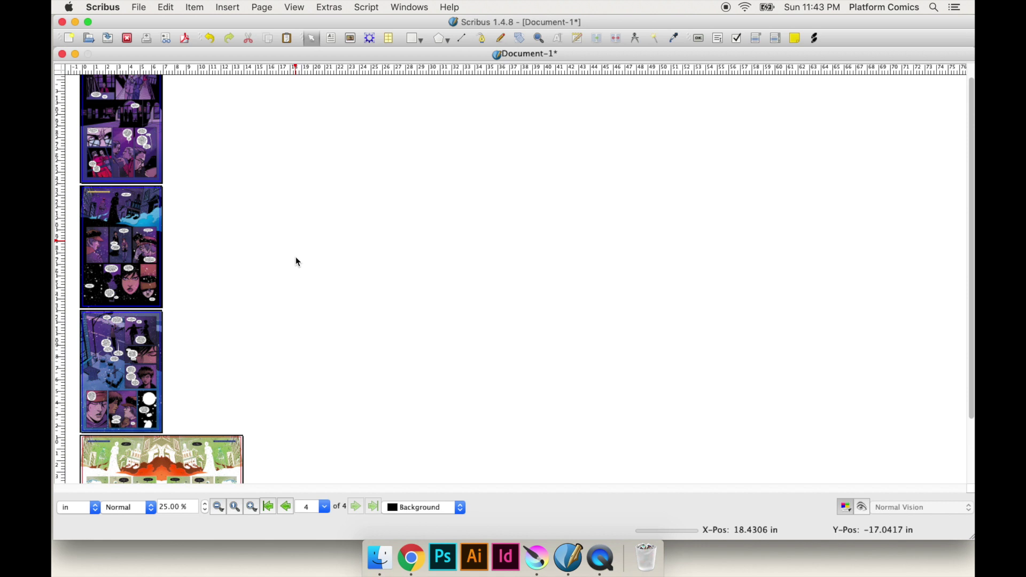
Step: Open the PDF export settings for the comic document
{"action": "left_click", "coordinate": [139, 7]}
{"action": "mouse_move", "coordinate": [204, 183]}
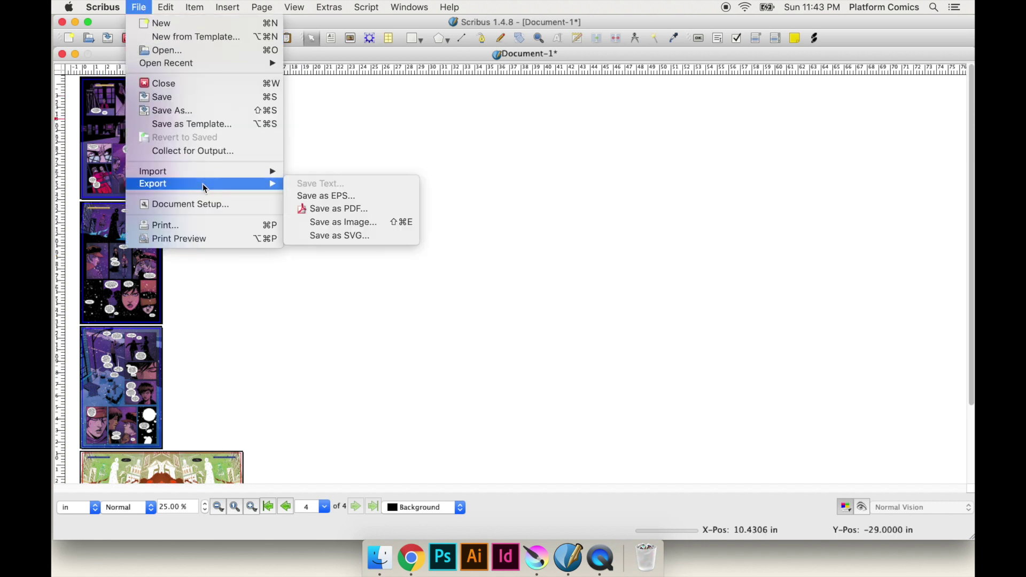
{"action": "left_click", "coordinate": [328, 207]}
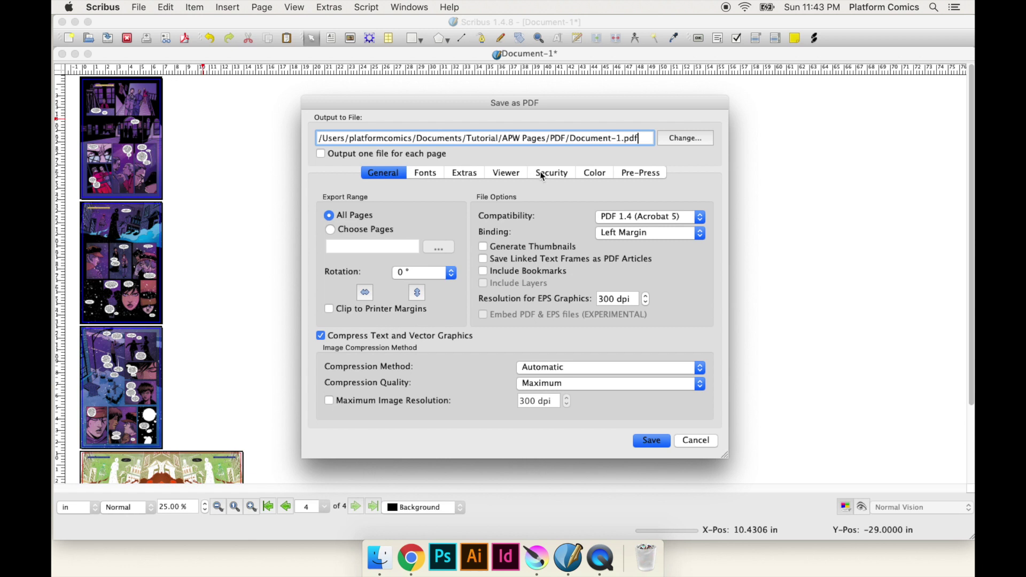
Step: Set the PDF's intended color output to Screen / Web
{"action": "left_click", "coordinate": [594, 172]}
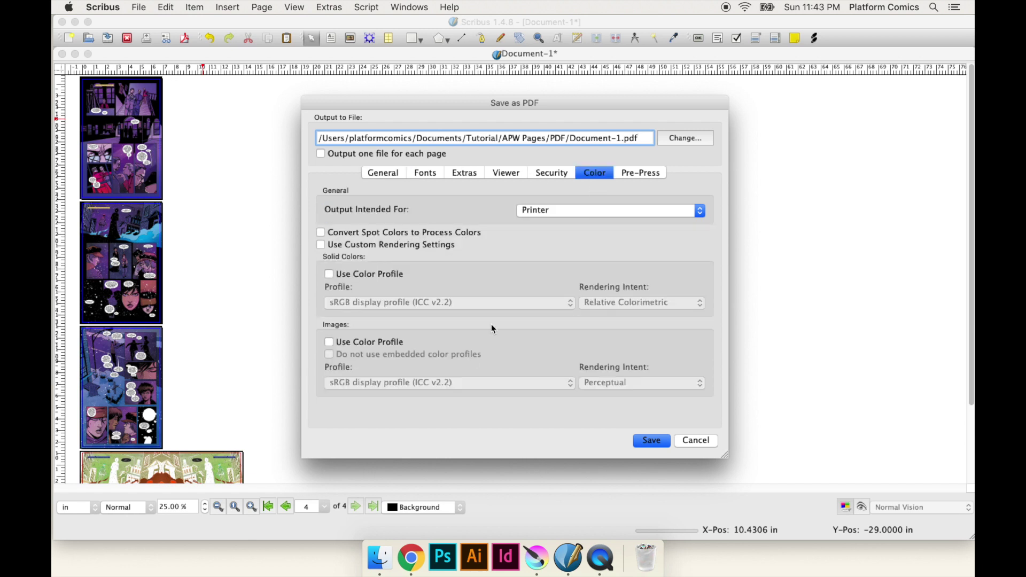
{"action": "left_click", "coordinate": [524, 213]}
{"action": "left_click", "coordinate": [534, 202]}
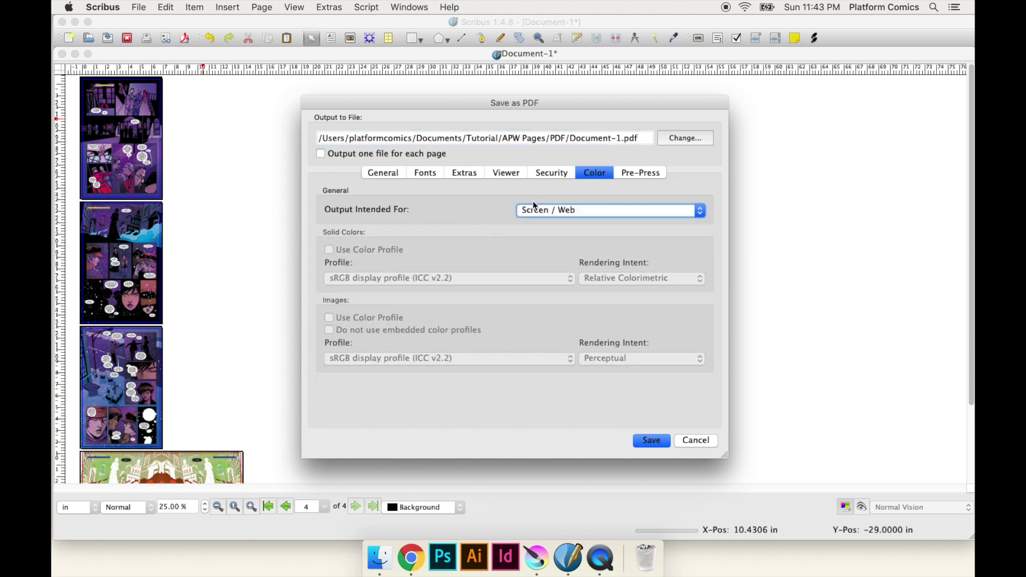
Step: Set the PDF compatibility to PDF/X-1a and check its color output settings
{"action": "left_click", "coordinate": [381, 173]}
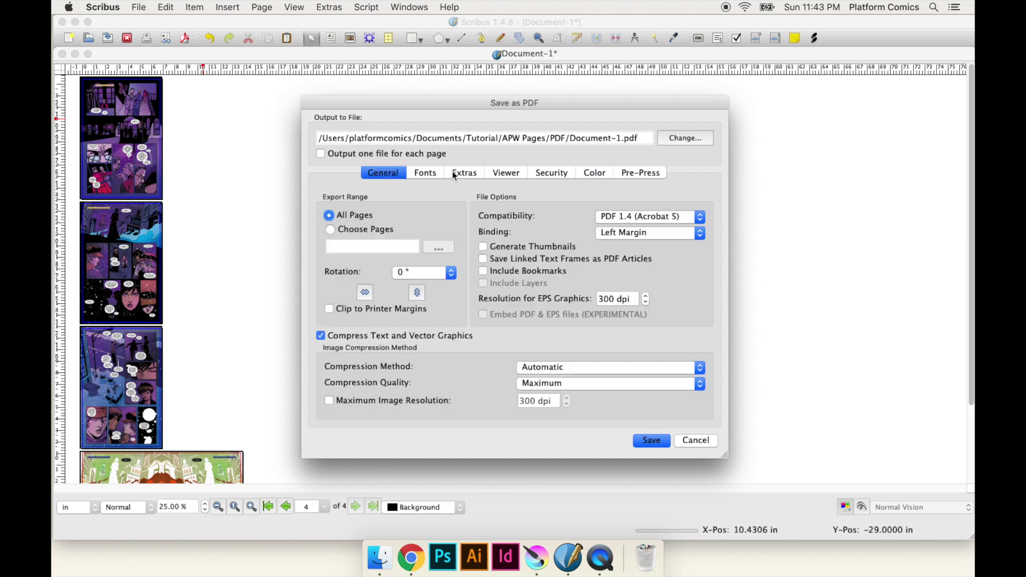
{"action": "left_click", "coordinate": [619, 222]}
{"action": "left_click", "coordinate": [631, 229]}
{"action": "left_click", "coordinate": [631, 216]}
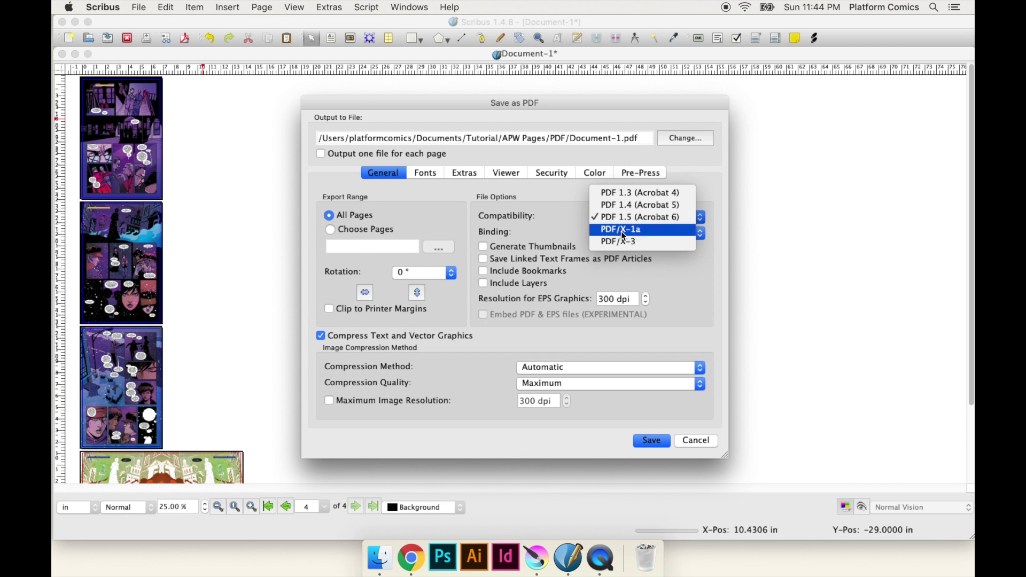
{"action": "left_click", "coordinate": [623, 232]}
{"action": "left_click", "coordinate": [594, 172]}
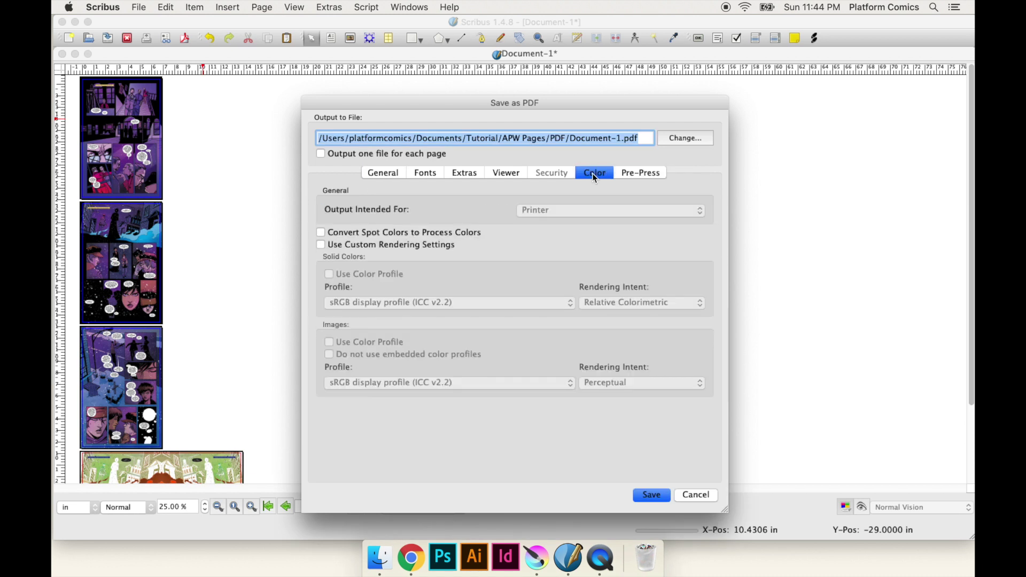
Step: Choose Japan Color 2001 Coated as the PDF/X output profile
{"action": "left_click", "coordinate": [646, 174]}
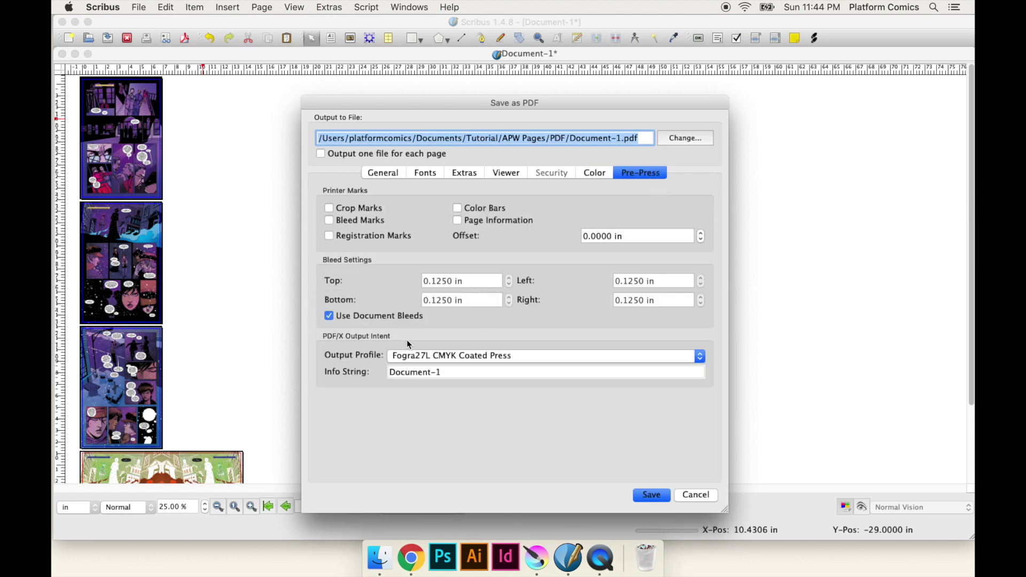
{"action": "left_click", "coordinate": [416, 356]}
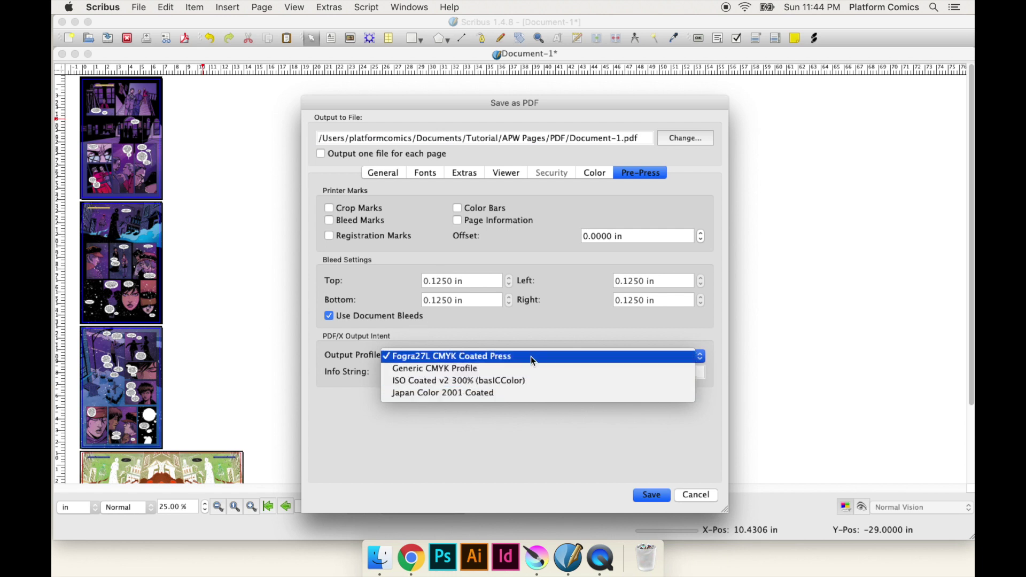
{"action": "left_click", "coordinate": [524, 397]}
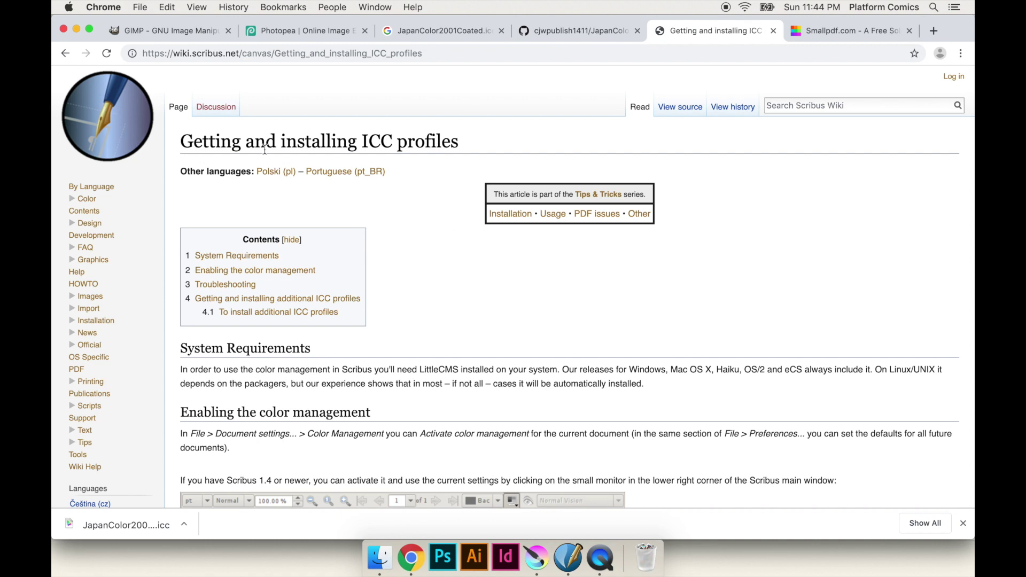
Step: In Chrome, examine the Scribus wiki's instructions for installing additional ICC profiles on each operating system
{"action": "scroll", "coordinate": [317, 243], "scroll_direction": "down", "scroll_amount": 1}
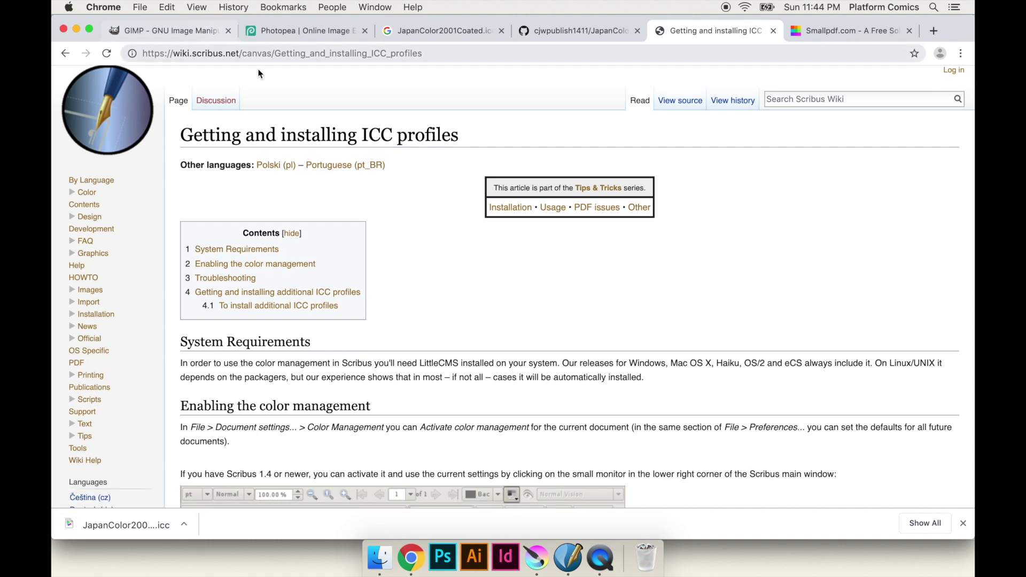
{"action": "scroll", "coordinate": [401, 299], "scroll_direction": "down", "scroll_amount": 10}
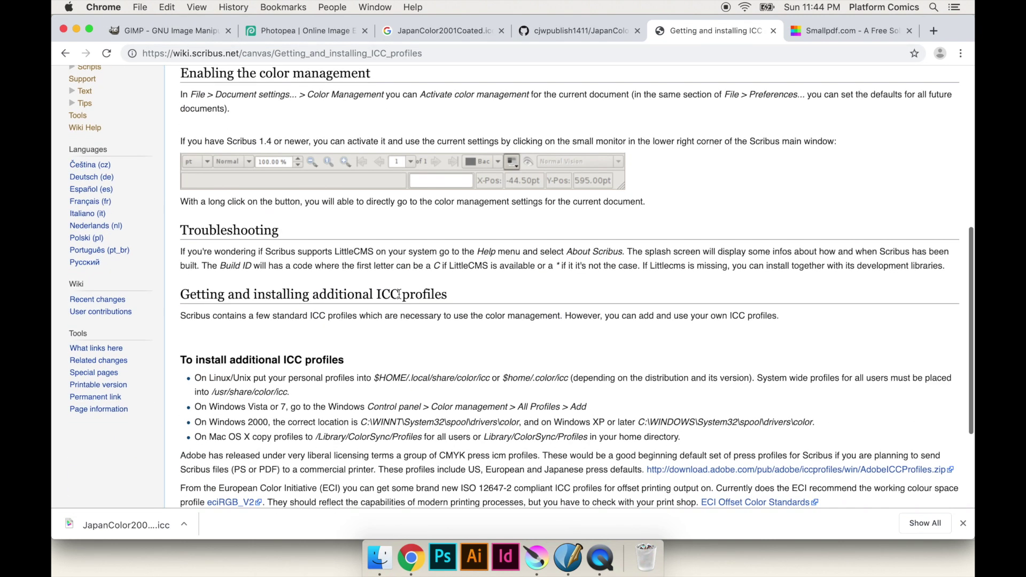
{"action": "left_click_drag", "start_coordinate": [179, 220], "coordinate": [368, 236]}
{"action": "left_click", "coordinate": [317, 283]}
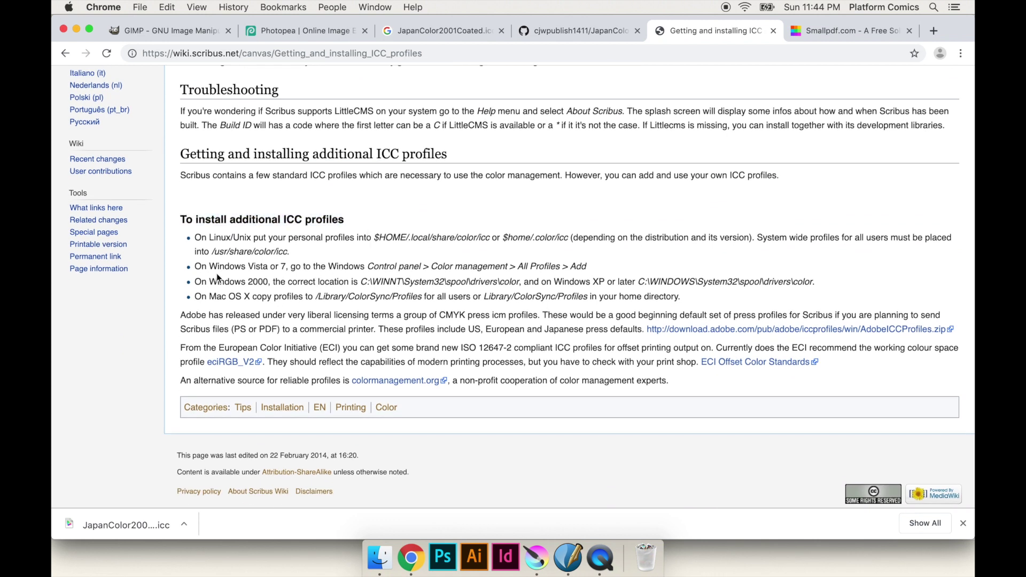
{"action": "left_click_drag", "start_coordinate": [195, 238], "coordinate": [448, 293]}
{"action": "left_click", "coordinate": [269, 307]}
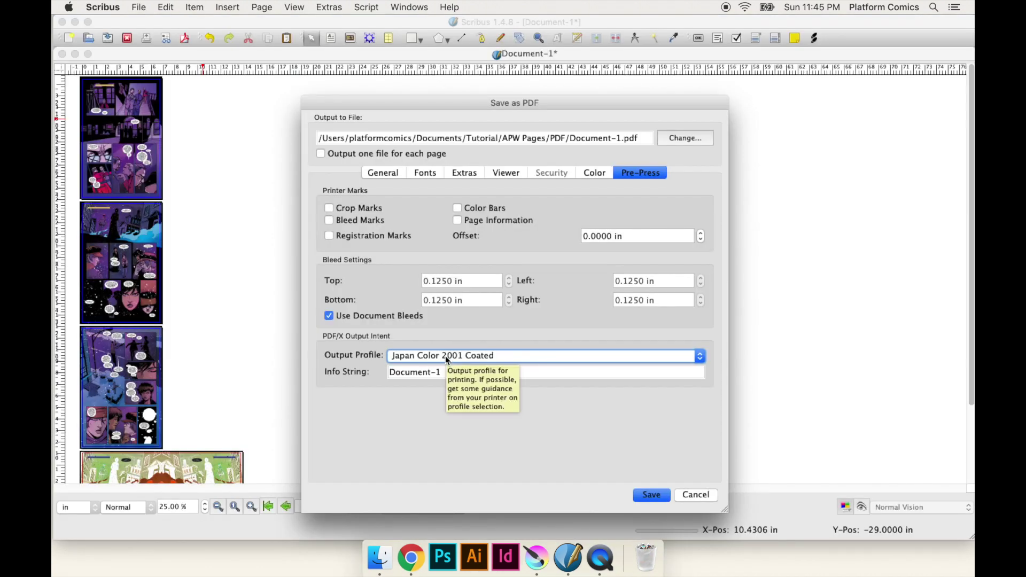
Step: Back in Scribus, reselect the Japan Color 2001 Coated output profile and set the image compression method to None
{"action": "left_click", "coordinate": [473, 359]}
{"action": "left_click", "coordinate": [474, 358]}
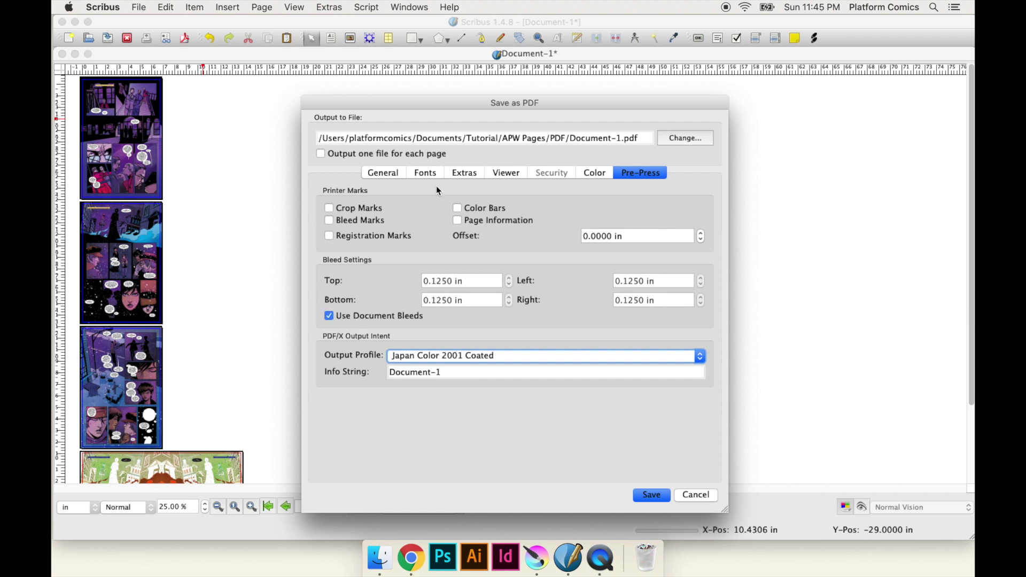
{"action": "left_click", "coordinate": [391, 174]}
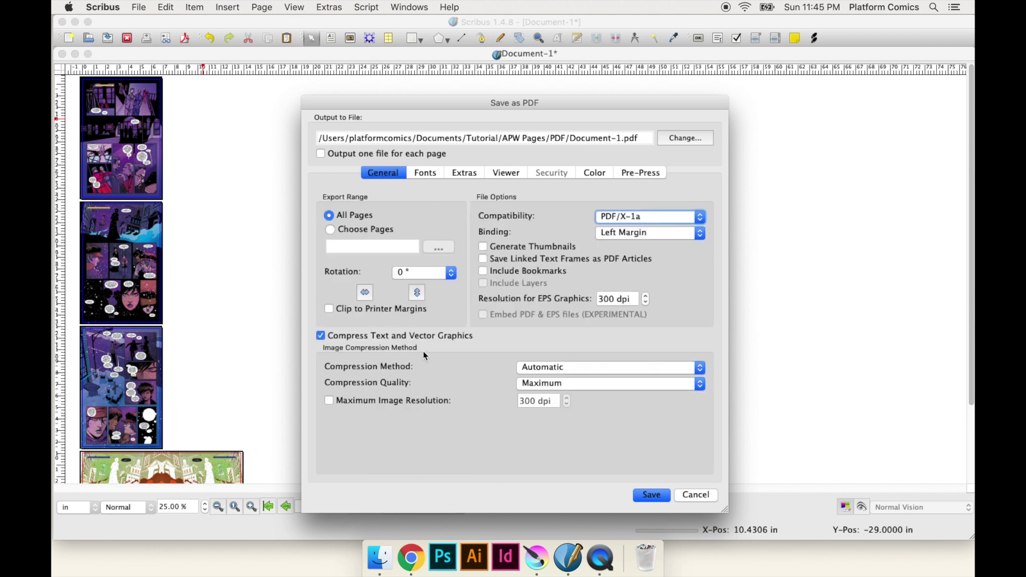
{"action": "left_click", "coordinate": [548, 368]}
{"action": "left_click", "coordinate": [551, 409]}
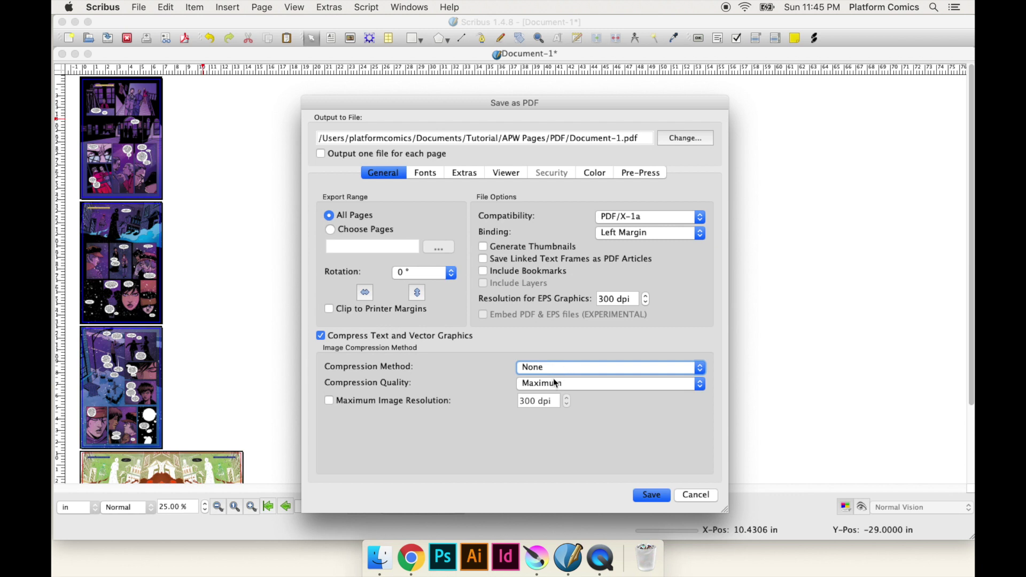
Step: Keep the compression quality at Maximum and limit the maximum image resolution to 300 dpi
{"action": "left_click", "coordinate": [553, 383]}
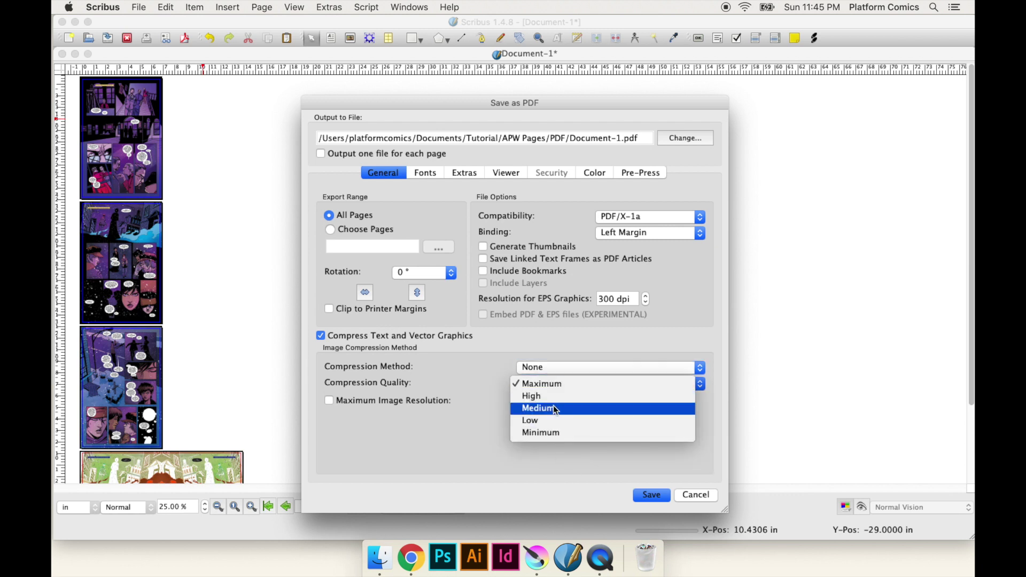
{"action": "left_click", "coordinate": [553, 384]}
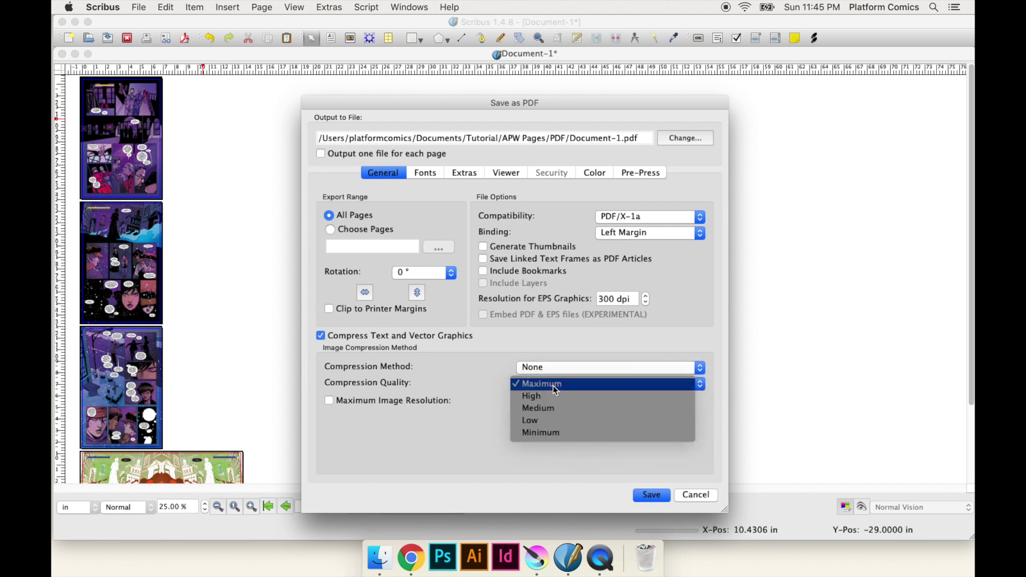
{"action": "left_click", "coordinate": [369, 405]}
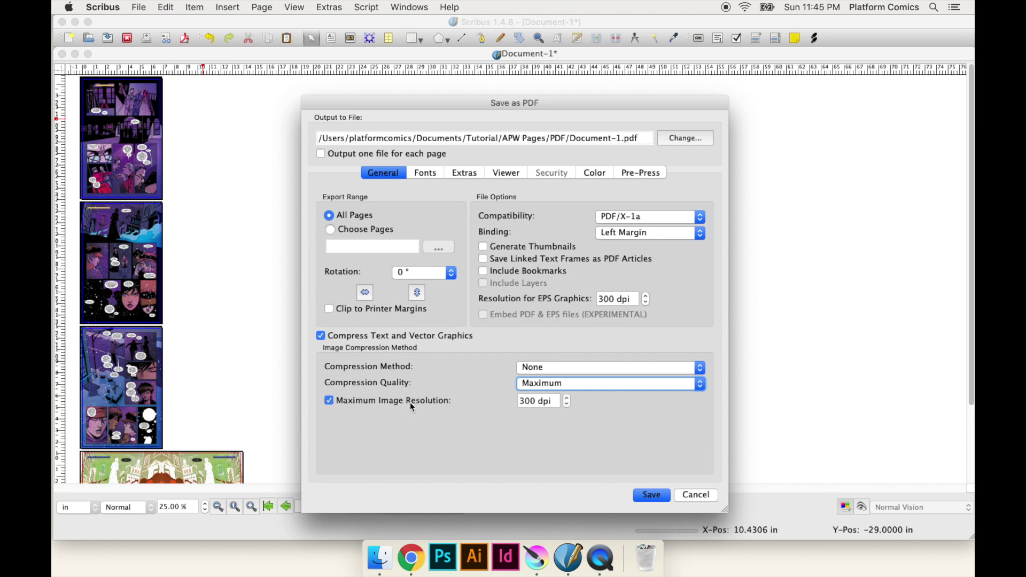
{"action": "key", "text": "Tab"}
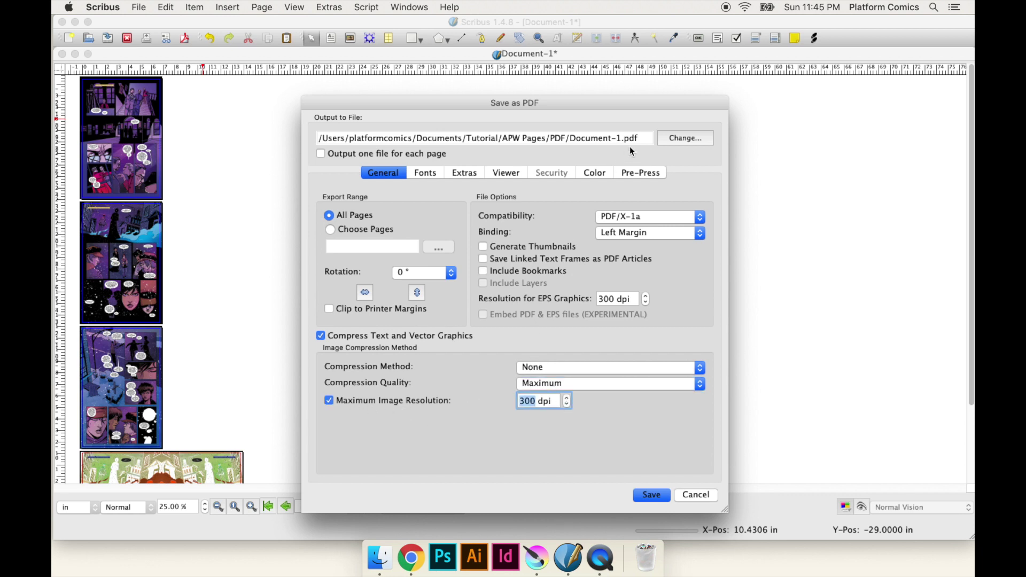
Step: Change the PDF output file name to Comic_Print
{"action": "left_click", "coordinate": [684, 138]}
{"action": "type", "text": "Comic"}
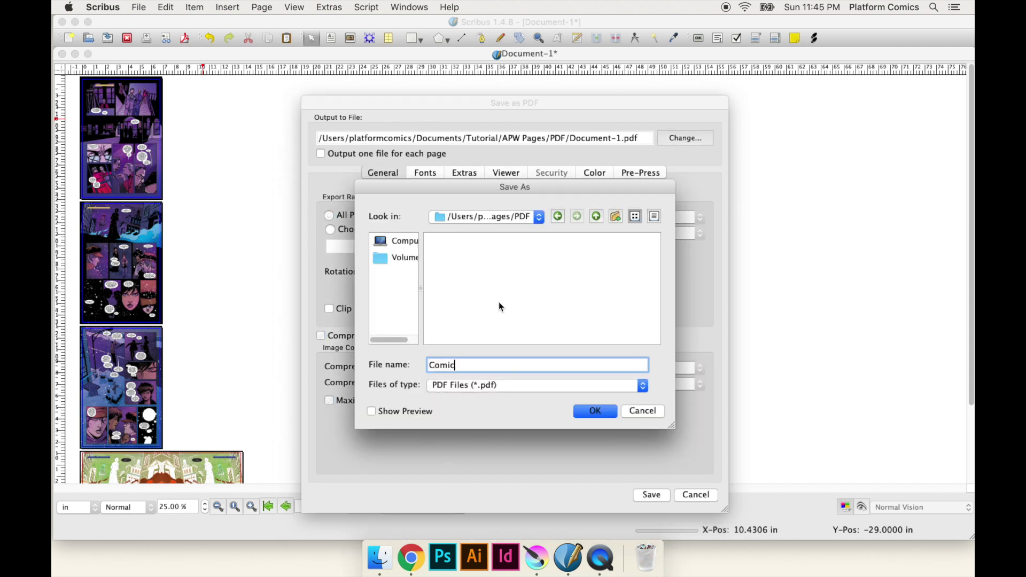
{"action": "type", "text": "_Print"}
{"action": "left_click", "coordinate": [581, 412]}
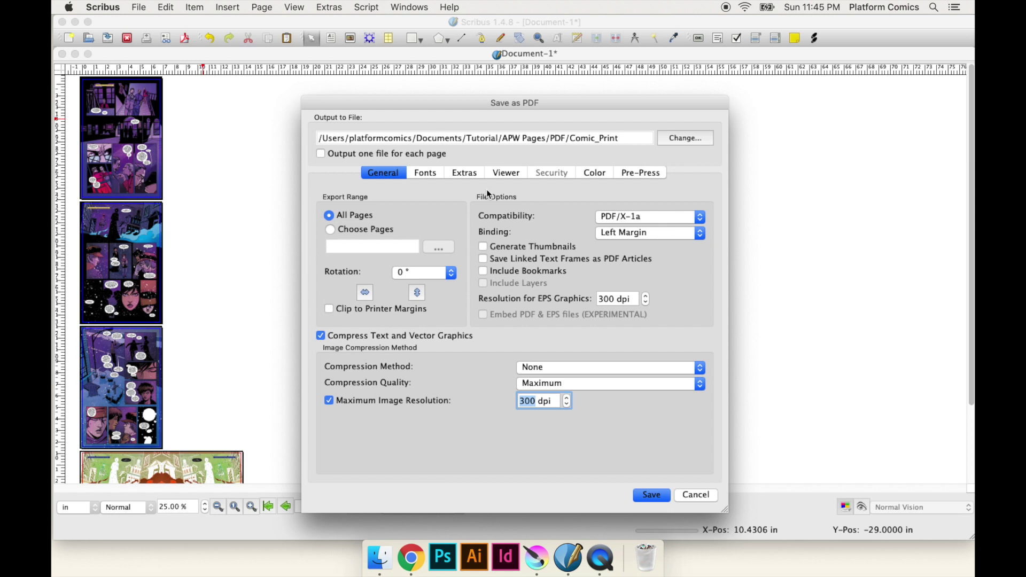
Step: Check the Extras, Viewer, Color and Pre-Press export settings and export the print PDF
{"action": "left_click", "coordinate": [463, 172]}
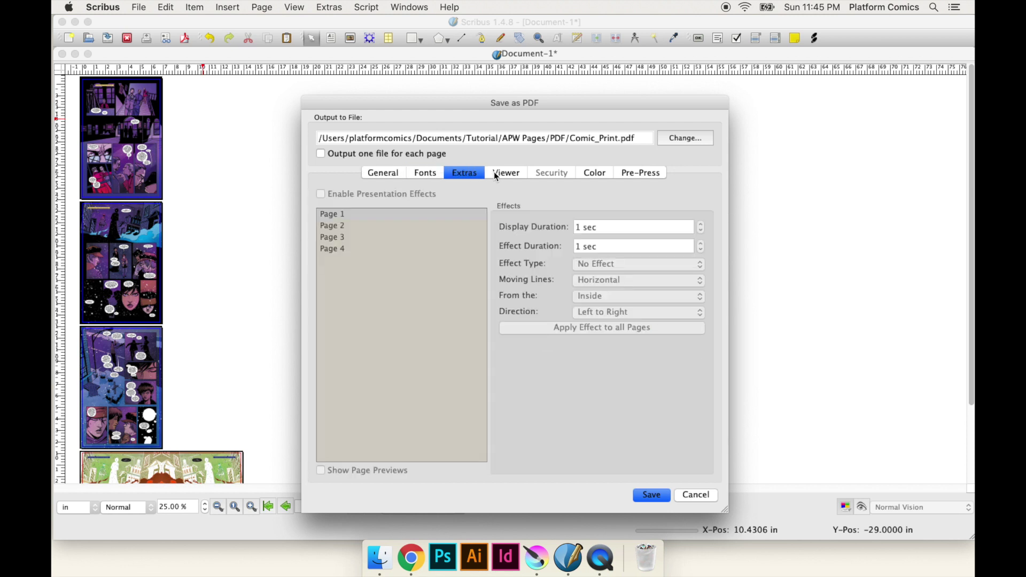
{"action": "left_click", "coordinate": [501, 174]}
{"action": "left_click", "coordinate": [590, 177]}
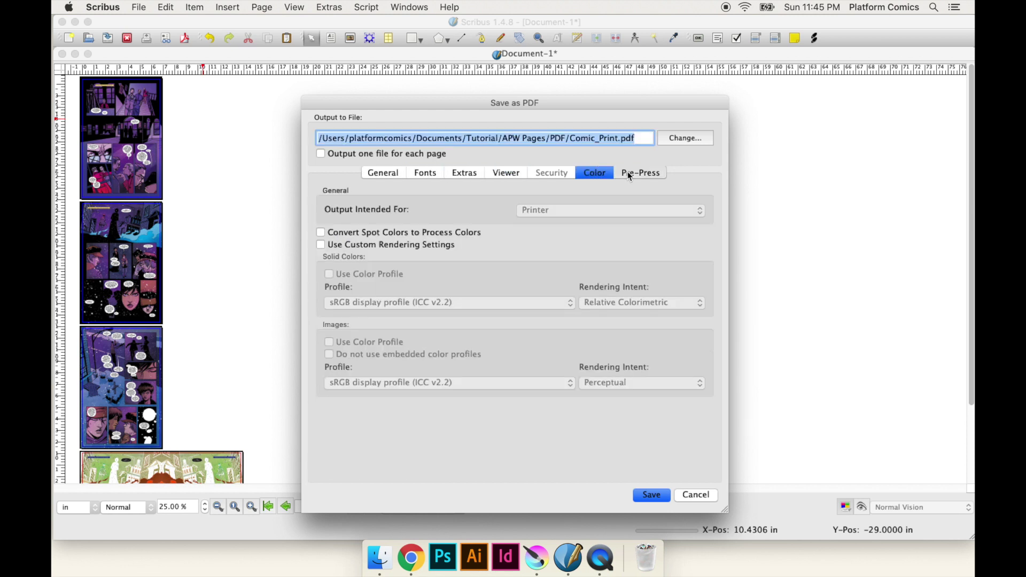
{"action": "left_click", "coordinate": [628, 173]}
{"action": "left_click", "coordinate": [659, 496]}
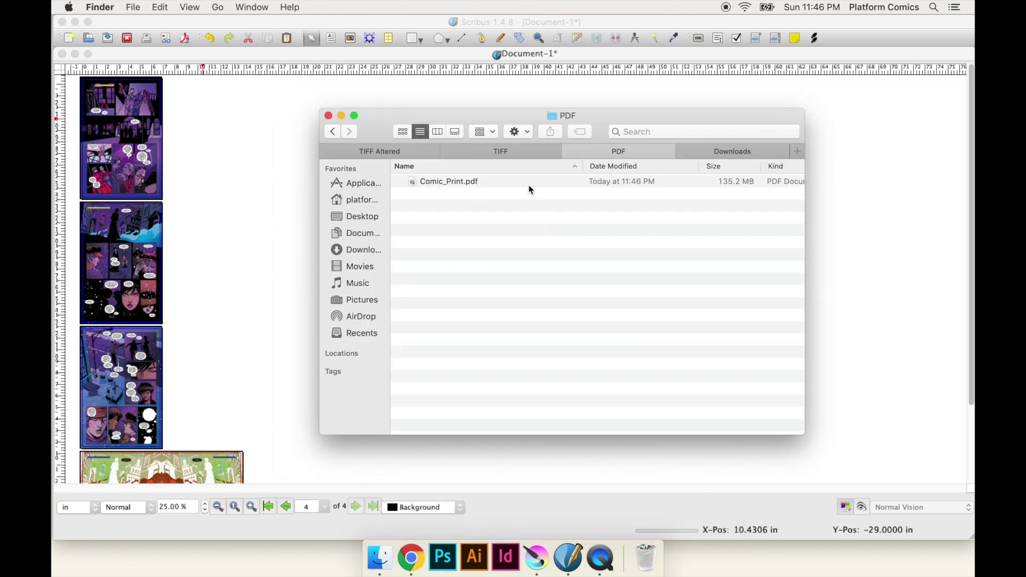
Step: Open Comic_Print.pdf in Preview from the PDF folder and inspect its pages up close and as a whole, through to the spread
{"action": "left_click", "coordinate": [524, 186]}
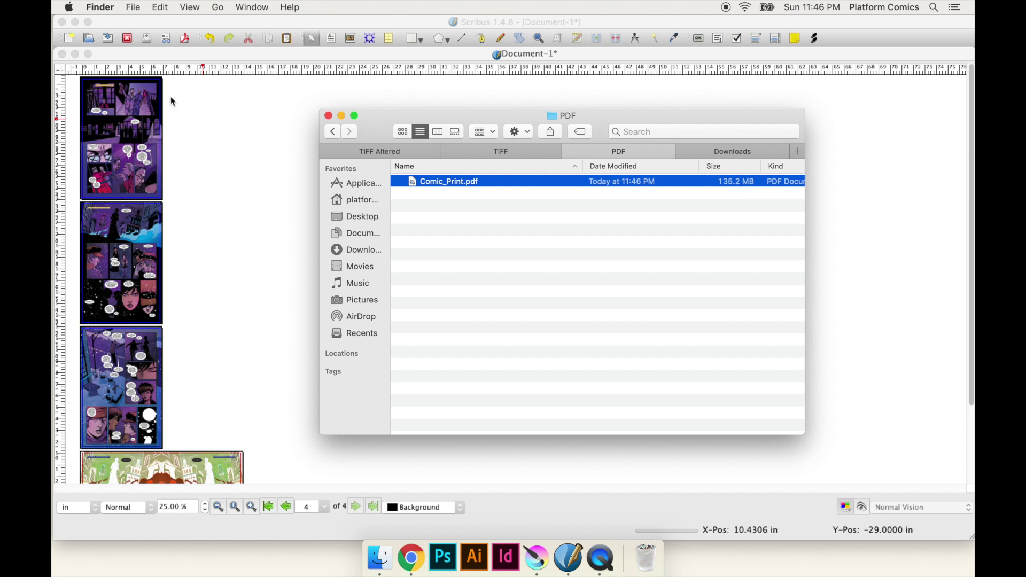
{"action": "scroll", "coordinate": [211, 361], "scroll_direction": "down", "scroll_amount": 3}
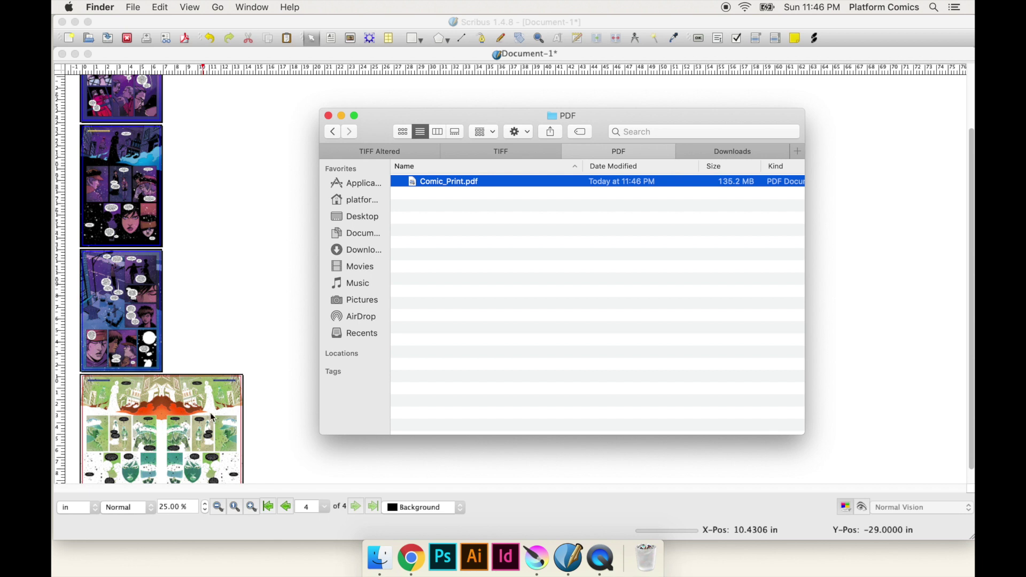
{"action": "double_click", "coordinate": [442, 182]}
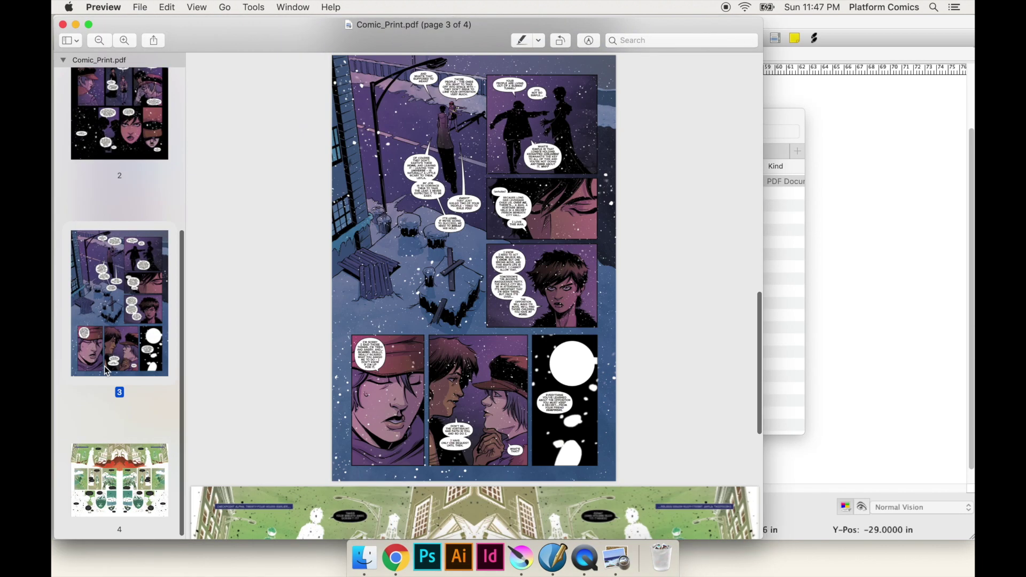
{"action": "key", "text": "super+equal"}
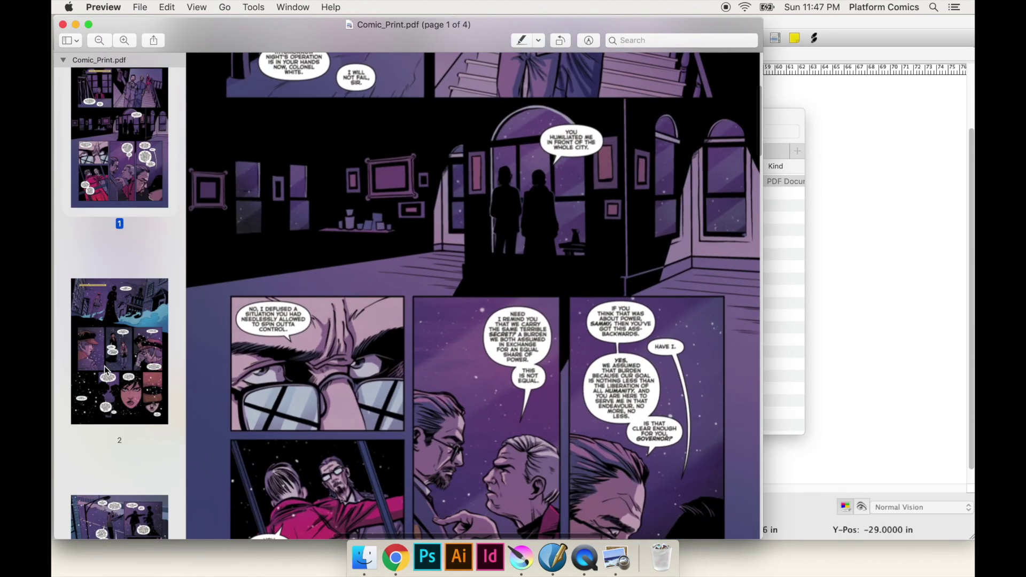
{"action": "scroll", "coordinate": [227, 337], "scroll_direction": "left", "scroll_amount": 2}
{"action": "scroll", "coordinate": [268, 220], "scroll_direction": "up", "scroll_amount": 3}
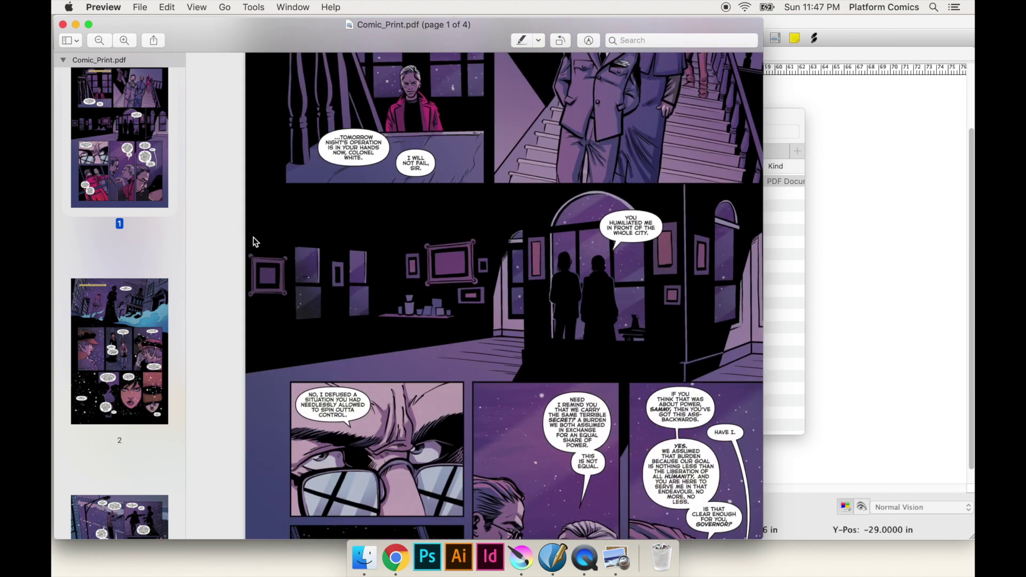
{"action": "key", "text": "super+minus"}
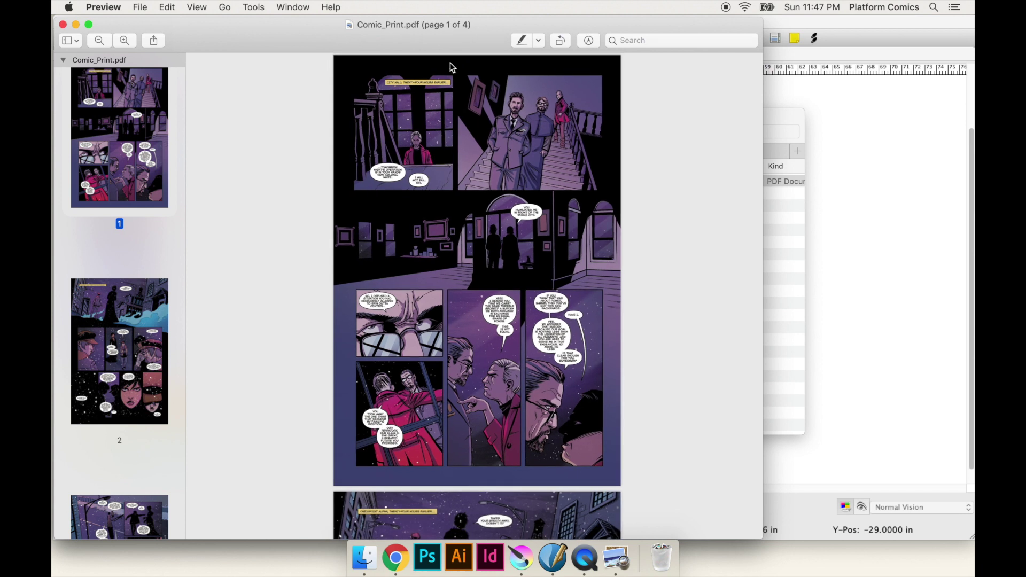
{"action": "scroll", "coordinate": [414, 386], "scroll_direction": "down", "scroll_amount": 15}
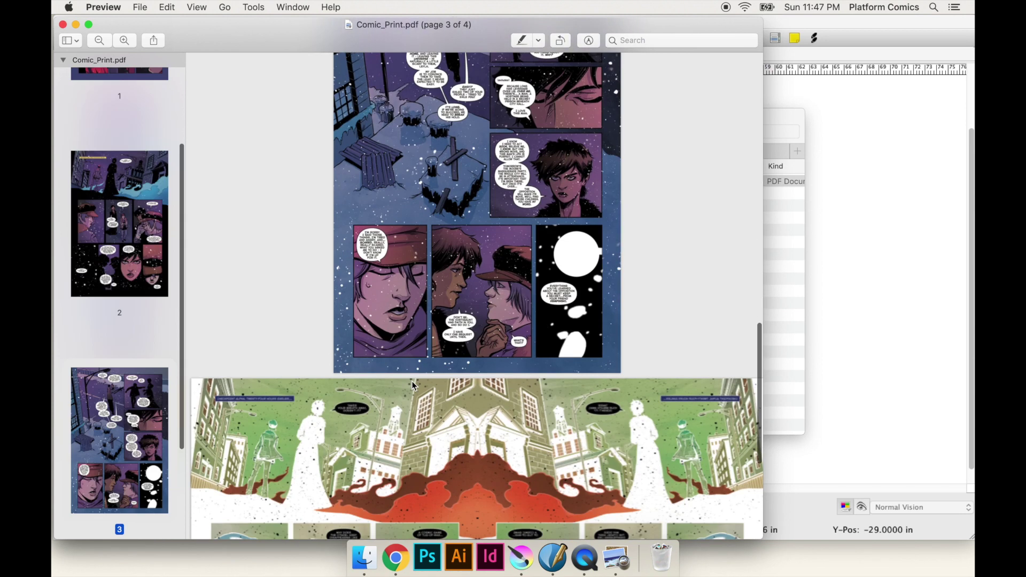
{"action": "key", "text": "super+q"}
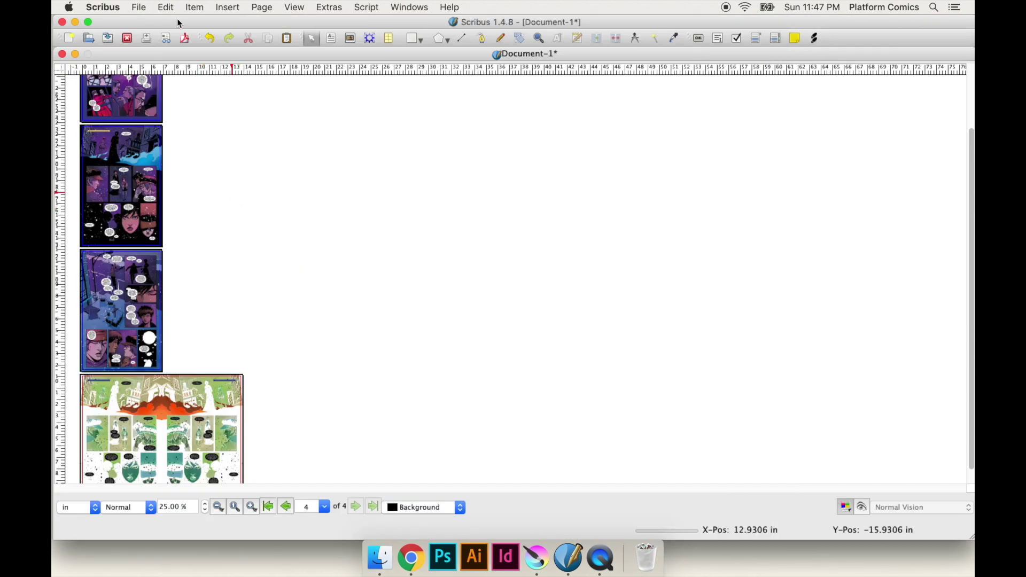
Step: Back in Scribus, start another PDF export and set its compatibility to PDF 1.5 (Acrobat 6)
{"action": "left_click", "coordinate": [140, 7]}
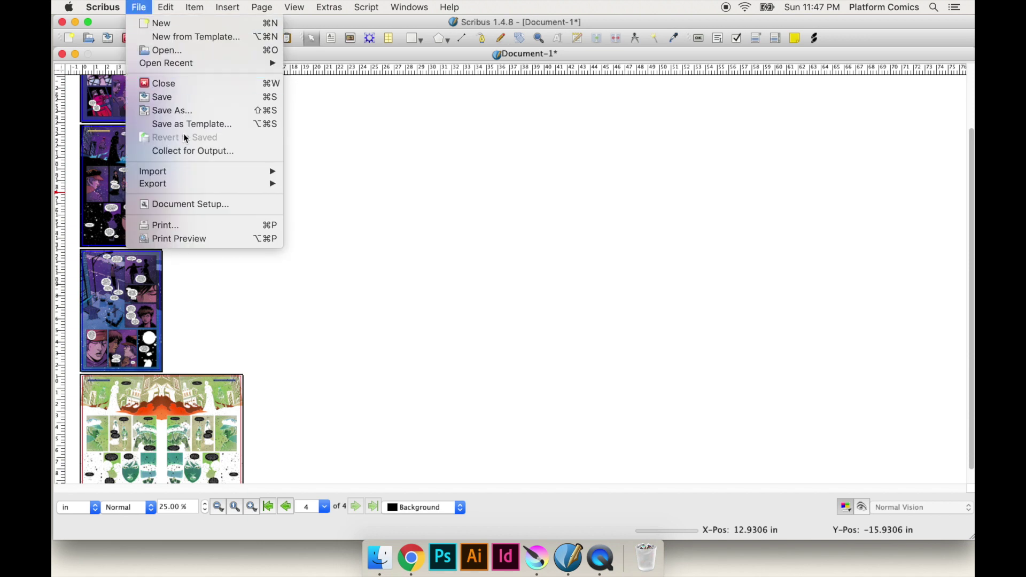
{"action": "mouse_move", "coordinate": [189, 187]}
{"action": "left_click", "coordinate": [334, 210]}
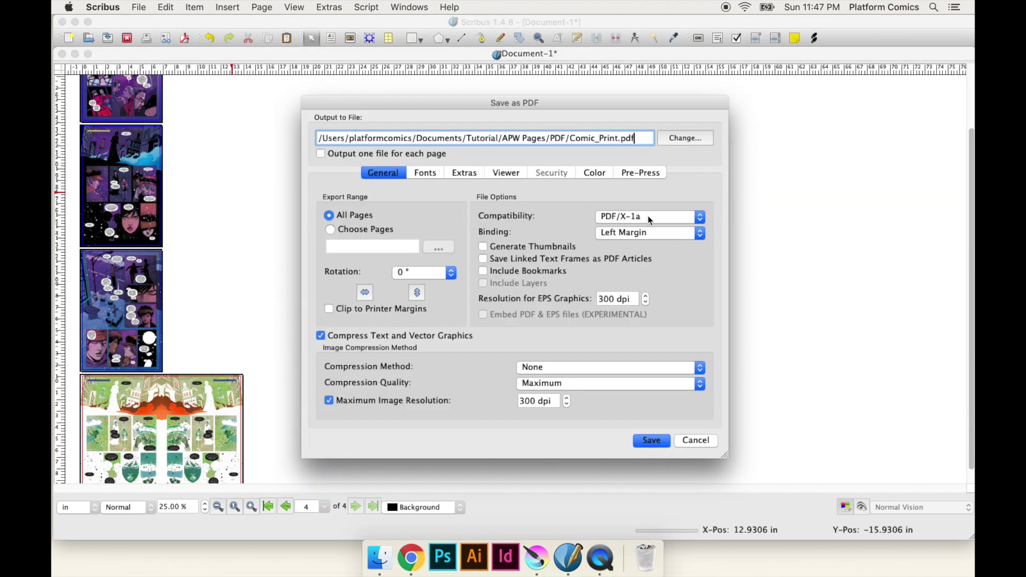
{"action": "left_click", "coordinate": [647, 216]}
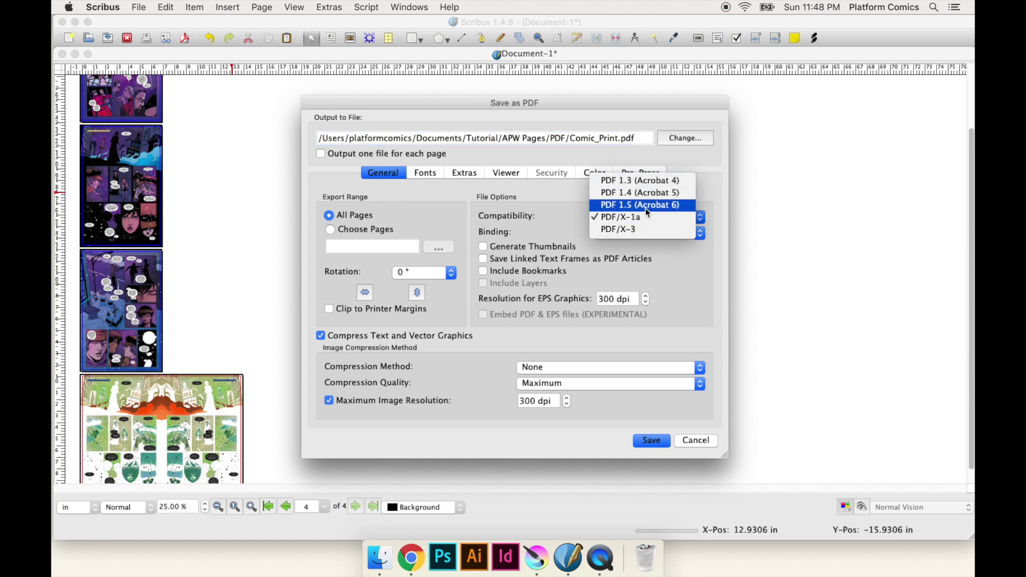
{"action": "left_click", "coordinate": [647, 207]}
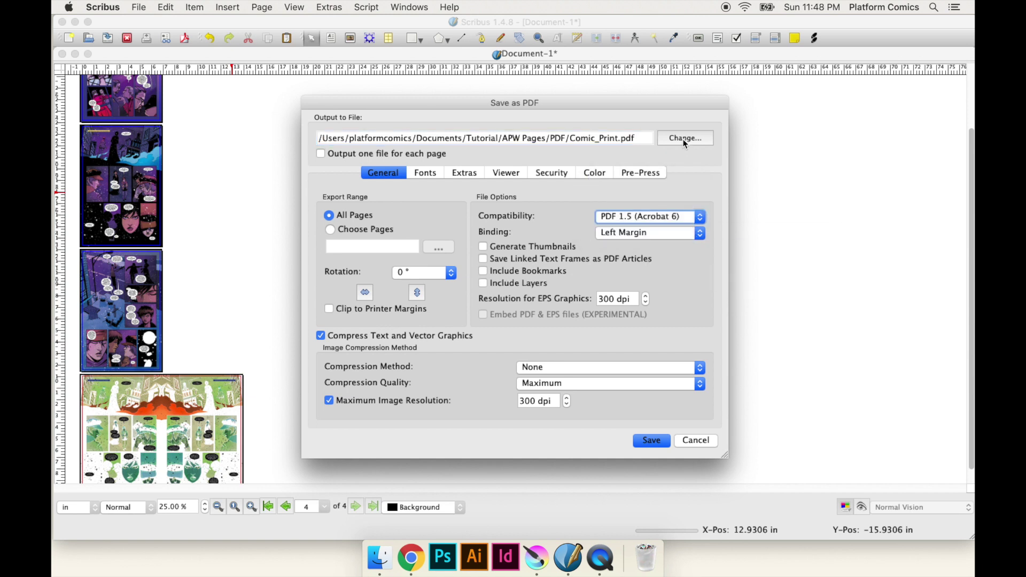
Step: Change the PDF output file name to Comic_Digital.pdf
{"action": "left_click", "coordinate": [685, 139]}
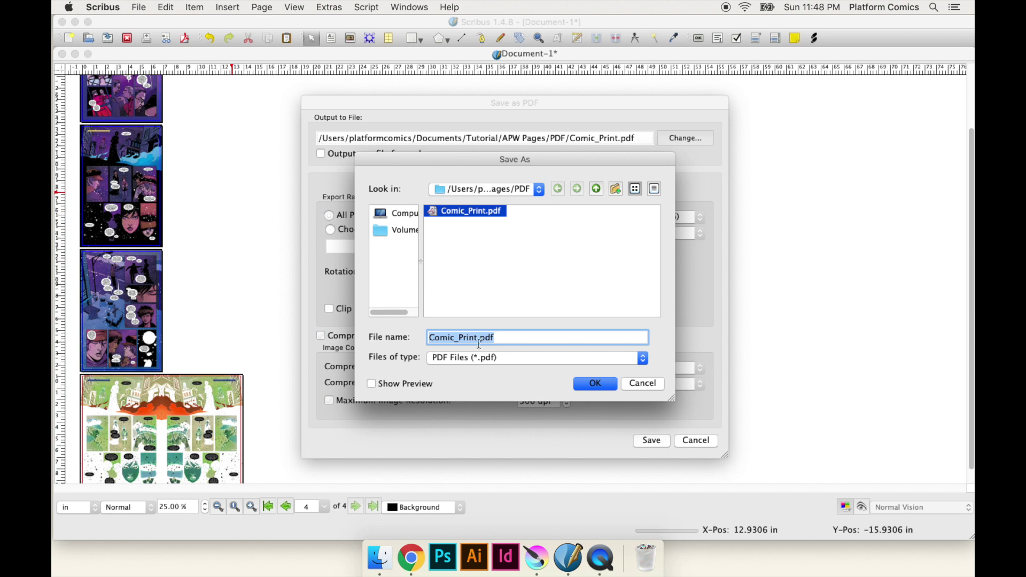
{"action": "left_click", "coordinate": [478, 338]}
{"action": "key", "text": "BackSpace"}
{"action": "type", "text": "Digital"}
{"action": "left_click", "coordinate": [595, 383]}
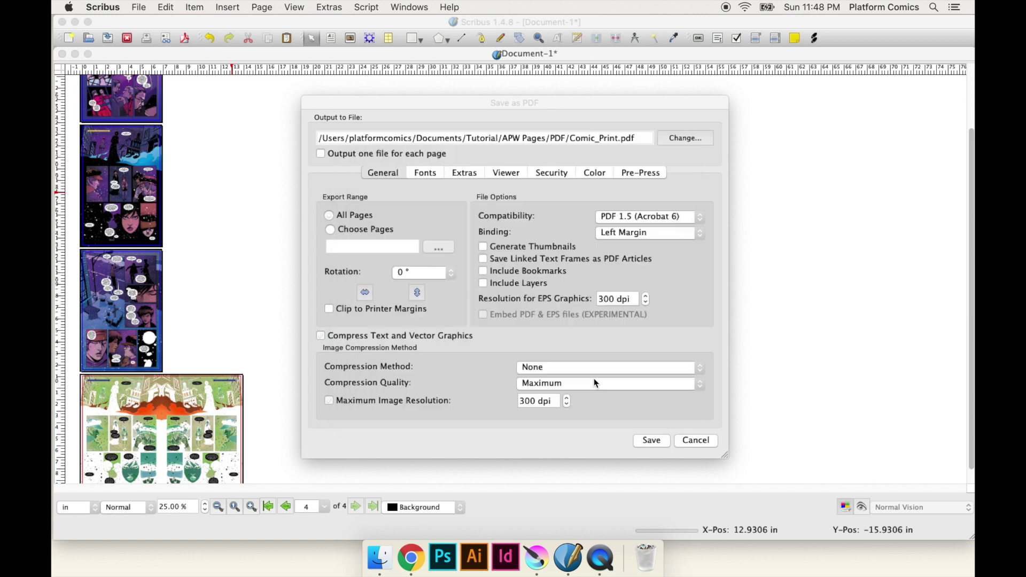
Step: Set the image compression method to Lossy - JPEG with Medium quality
{"action": "left_click", "coordinate": [542, 369]}
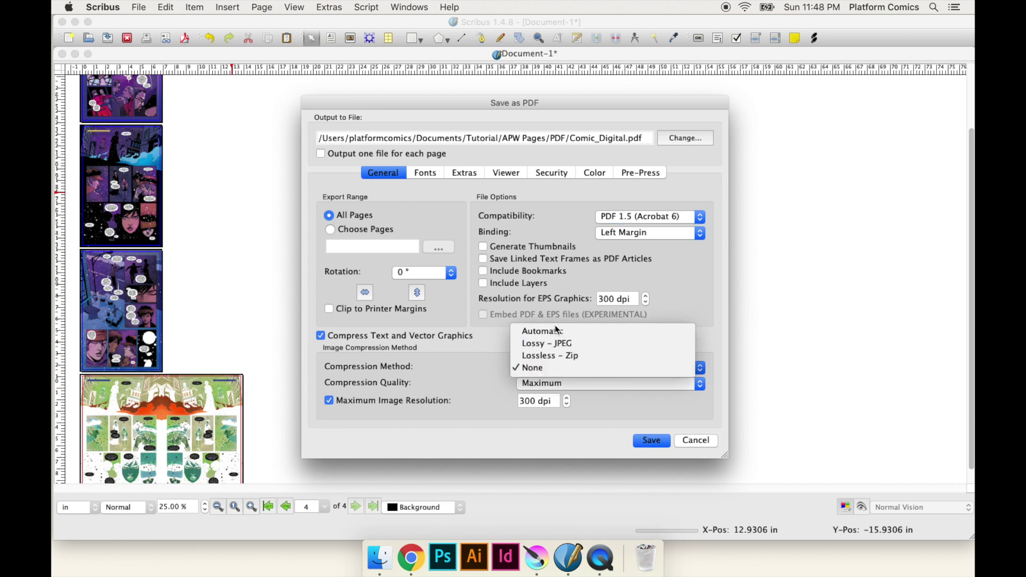
{"action": "left_click", "coordinate": [556, 344]}
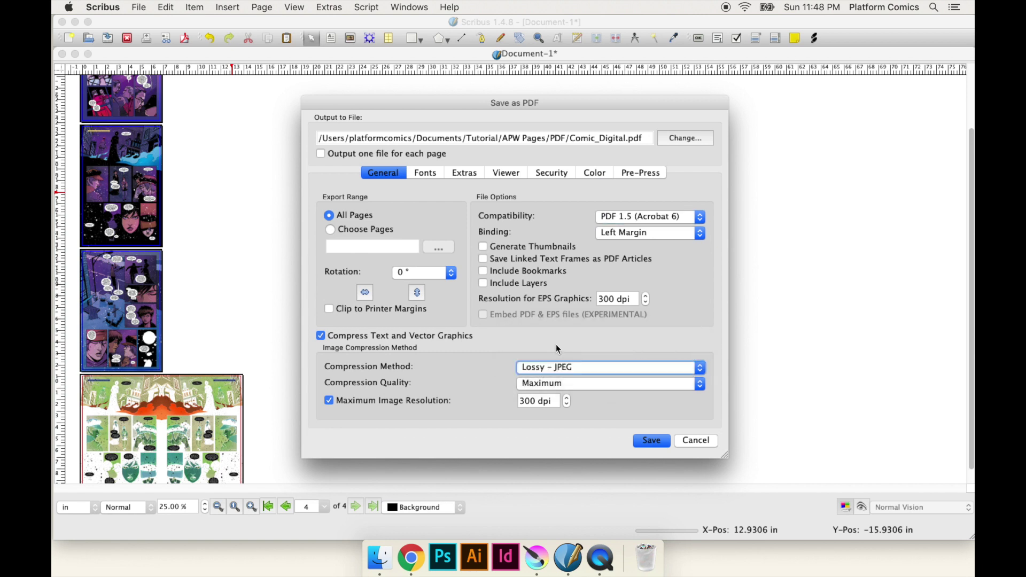
{"action": "left_click", "coordinate": [538, 384]}
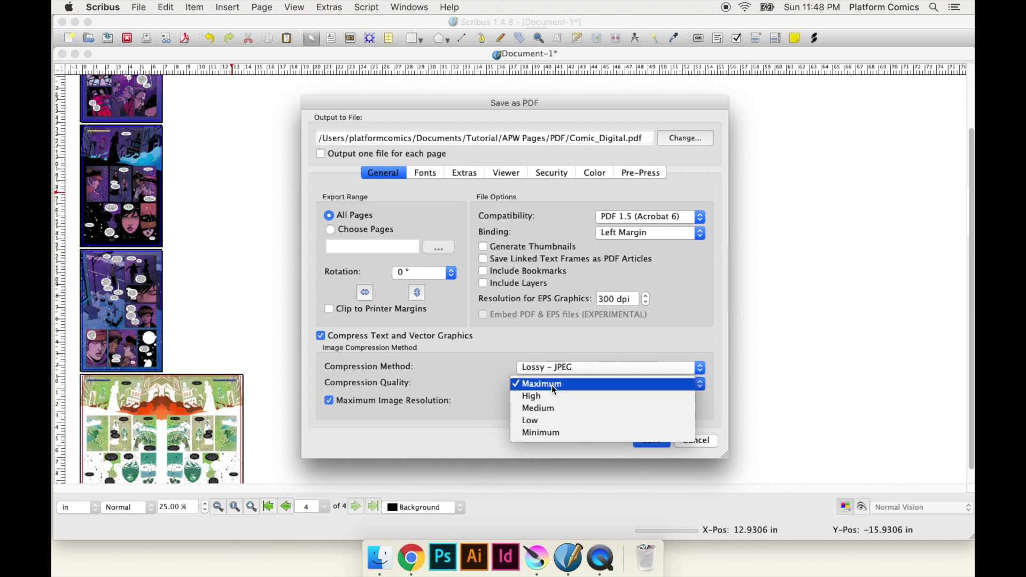
{"action": "left_click", "coordinate": [556, 408]}
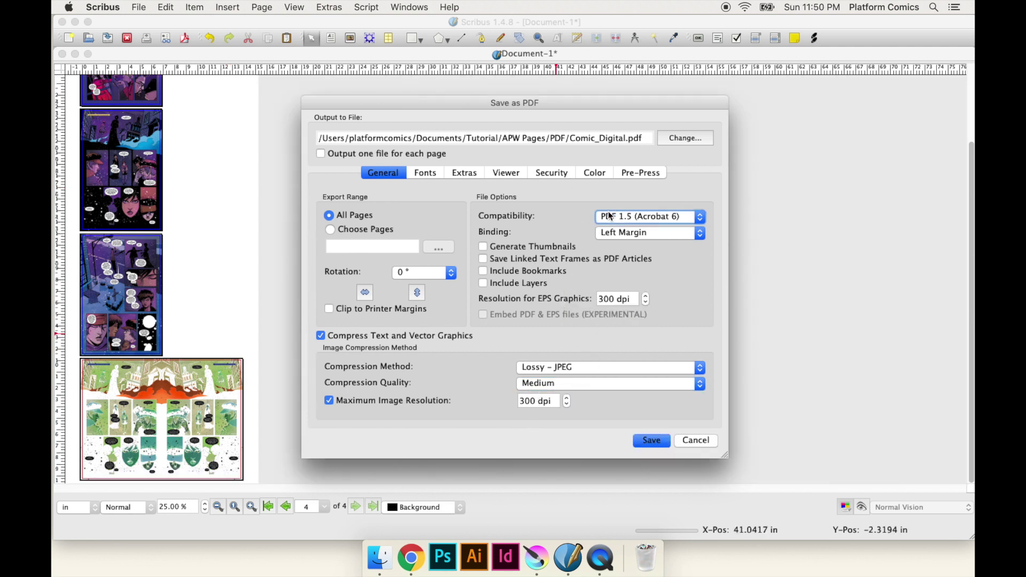
Step: Apply the sRGB IEC61966-2.1 color profile to images instead of their embedded profiles, and export the digital PDF
{"action": "left_click", "coordinate": [599, 174]}
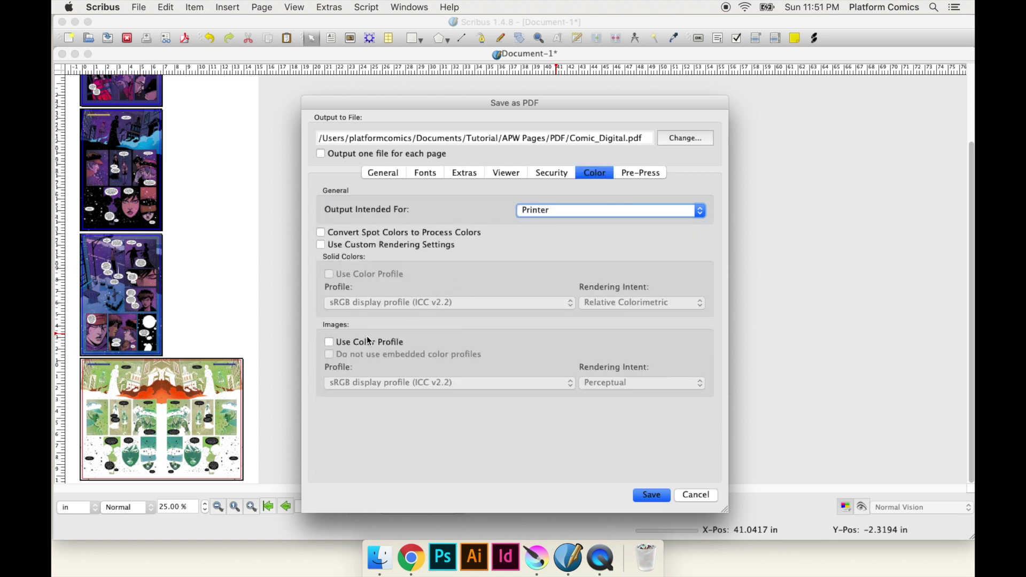
{"action": "left_click", "coordinate": [352, 345]}
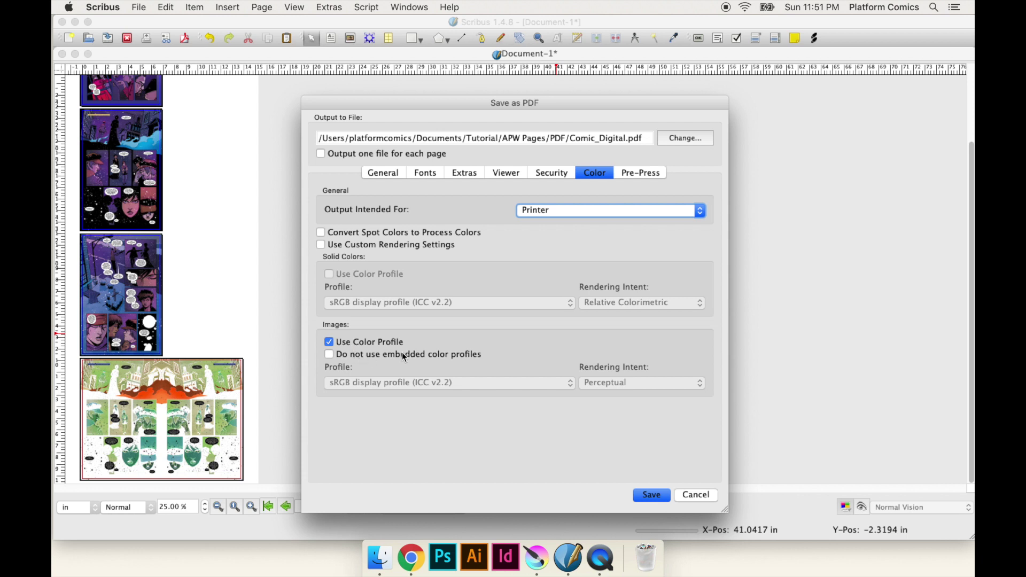
{"action": "left_click", "coordinate": [418, 383]}
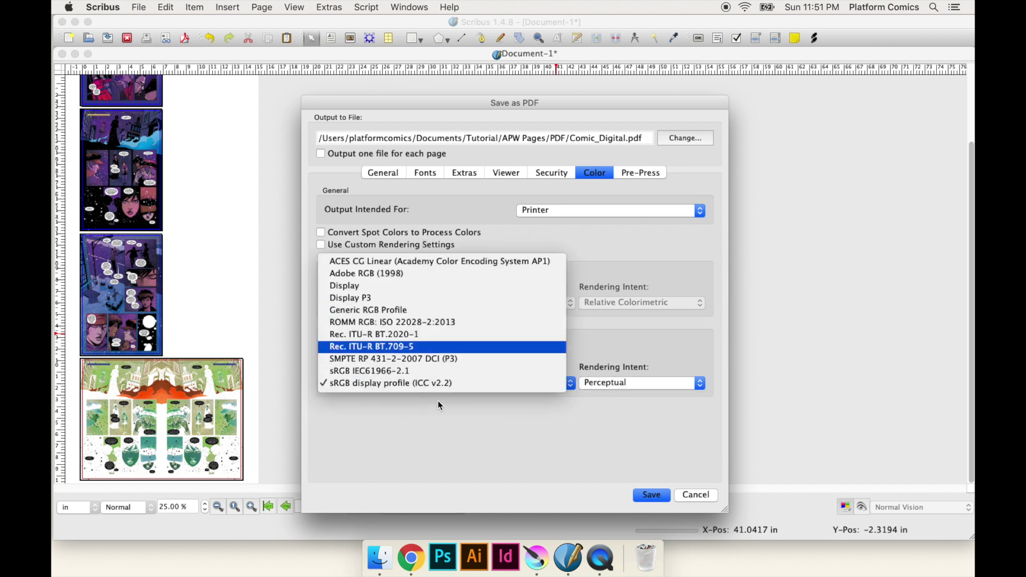
{"action": "left_click", "coordinate": [424, 372]}
{"action": "left_click", "coordinate": [422, 382]}
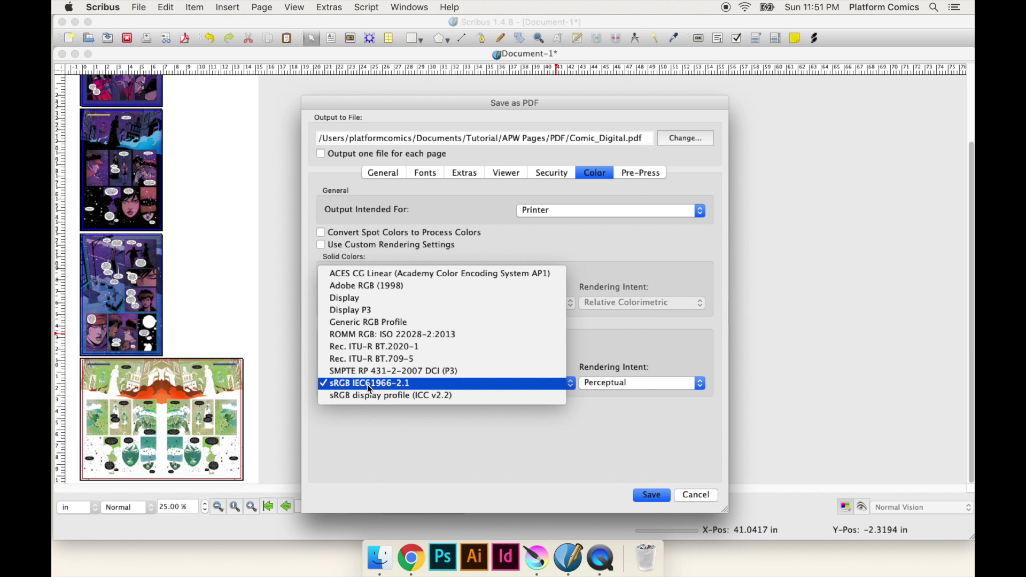
{"action": "left_click", "coordinate": [386, 384]}
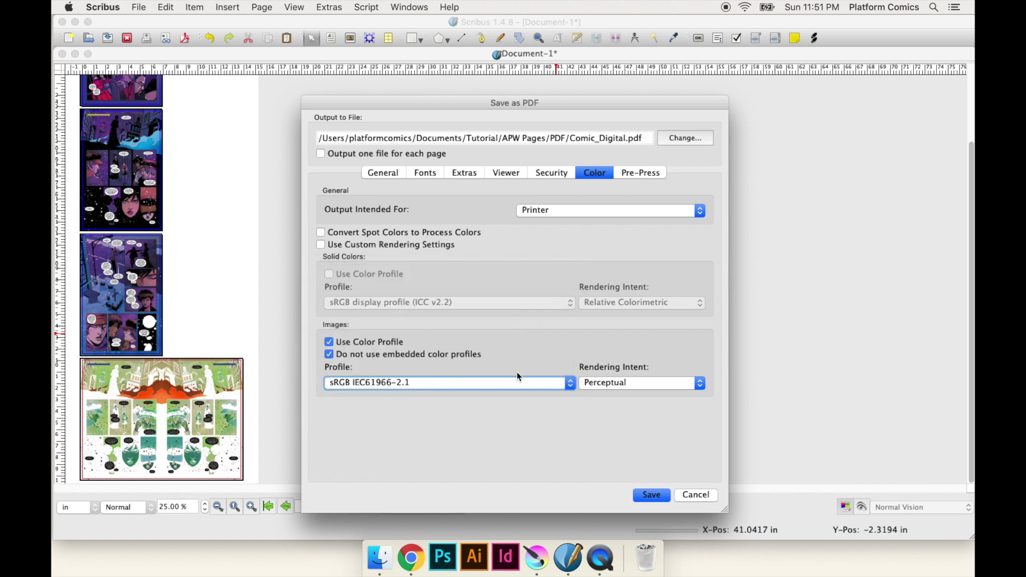
{"action": "left_click", "coordinate": [650, 496]}
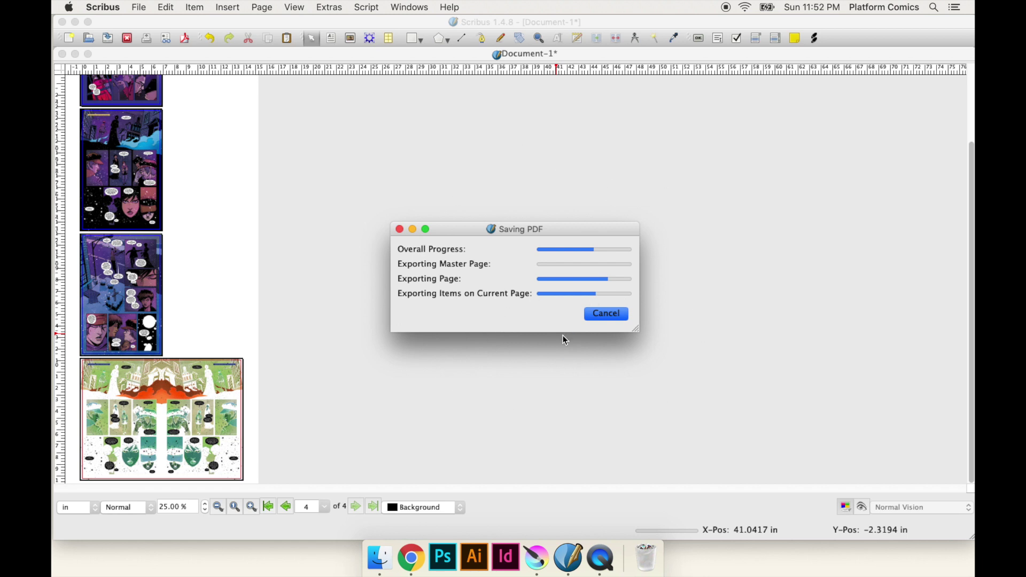
Step: Compare the exported PDFs' file sizes in Finder, look through the pages of Comic_Digital.pdf in Preview, and return to Scribus
{"action": "key", "text": "super+Tab"}
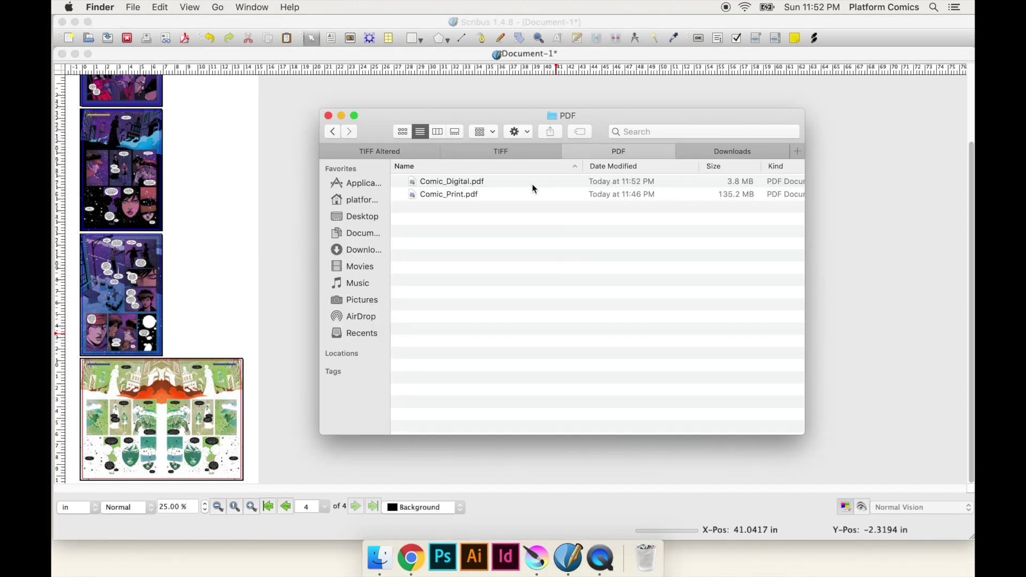
{"action": "left_click", "coordinate": [738, 184]}
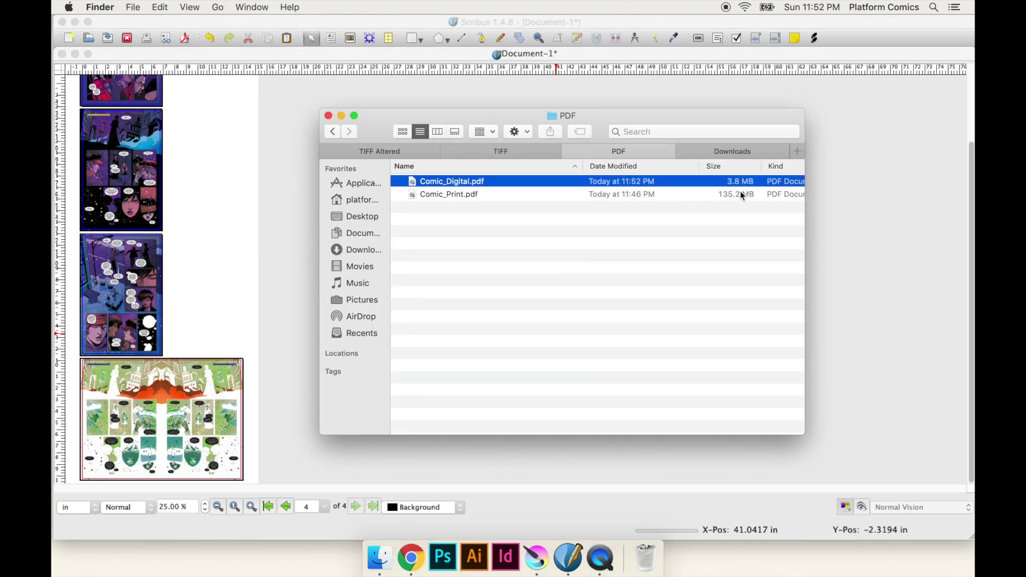
{"action": "double_click", "coordinate": [503, 185]}
{"action": "key", "text": "Down"}
{"action": "key", "text": "Down"}
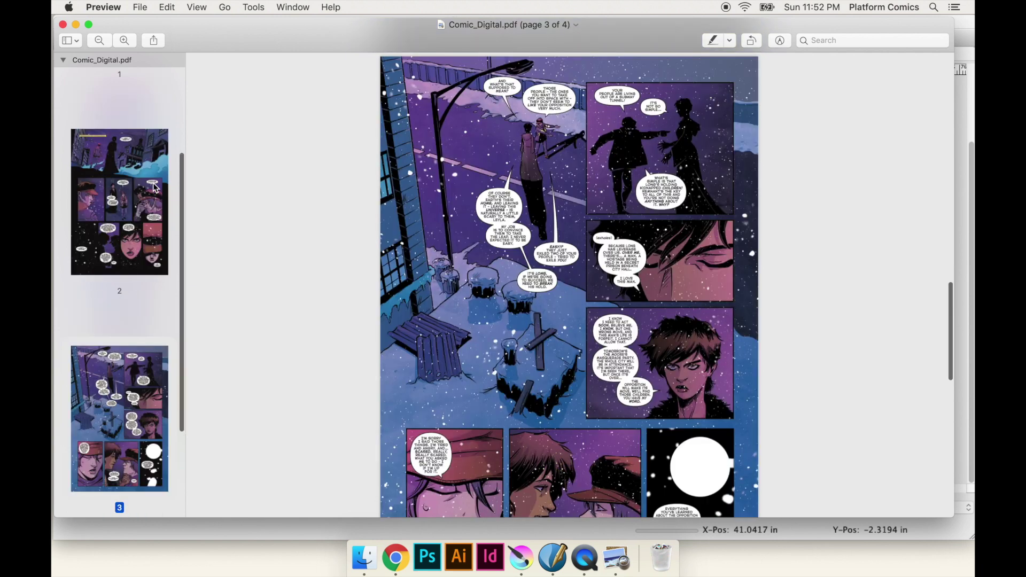
{"action": "key", "text": "Down"}
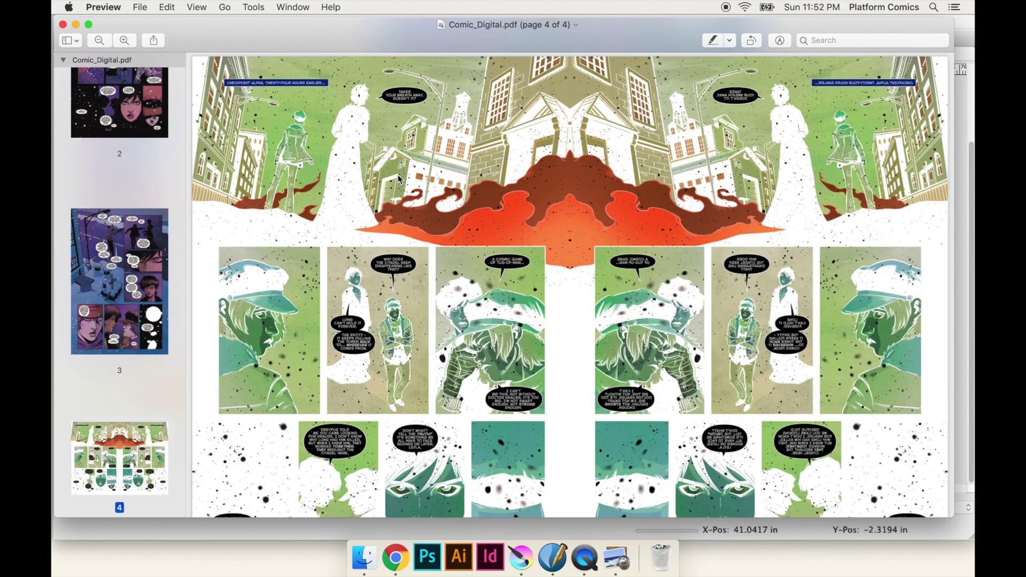
{"action": "scroll", "coordinate": [400, 179], "scroll_direction": "up", "scroll_amount": 1}
{"action": "scroll", "coordinate": [512, 131], "scroll_direction": "up", "scroll_amount": 5}
{"action": "key", "text": "super+q"}
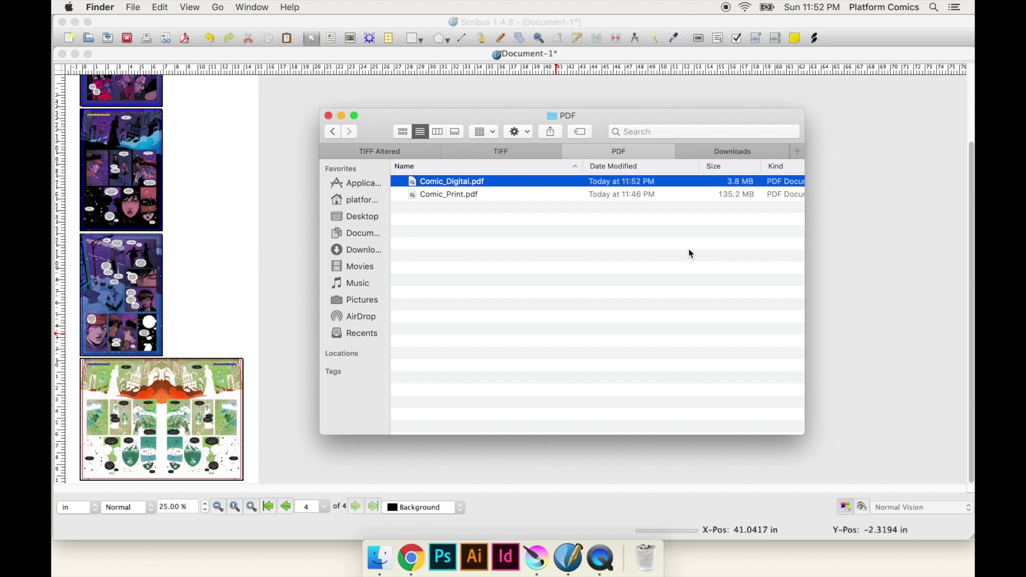
{"action": "left_click", "coordinate": [300, 247]}
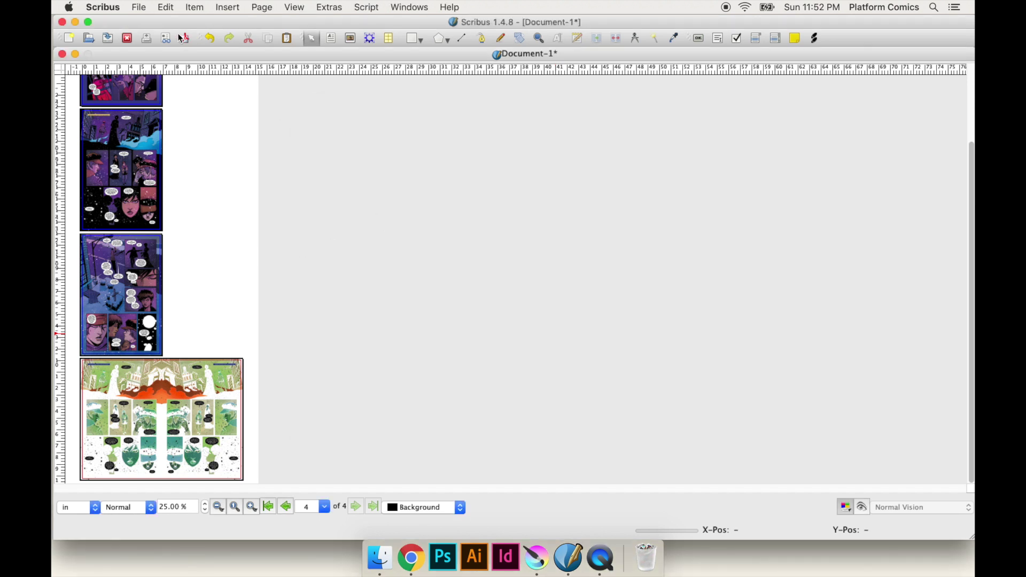
Step: Open the image export settings for the current page and review the available image types and quality options
{"action": "left_click", "coordinate": [140, 7]}
{"action": "mouse_move", "coordinate": [207, 184]}
{"action": "left_click", "coordinate": [335, 222]}
{"action": "left_click", "coordinate": [426, 240]}
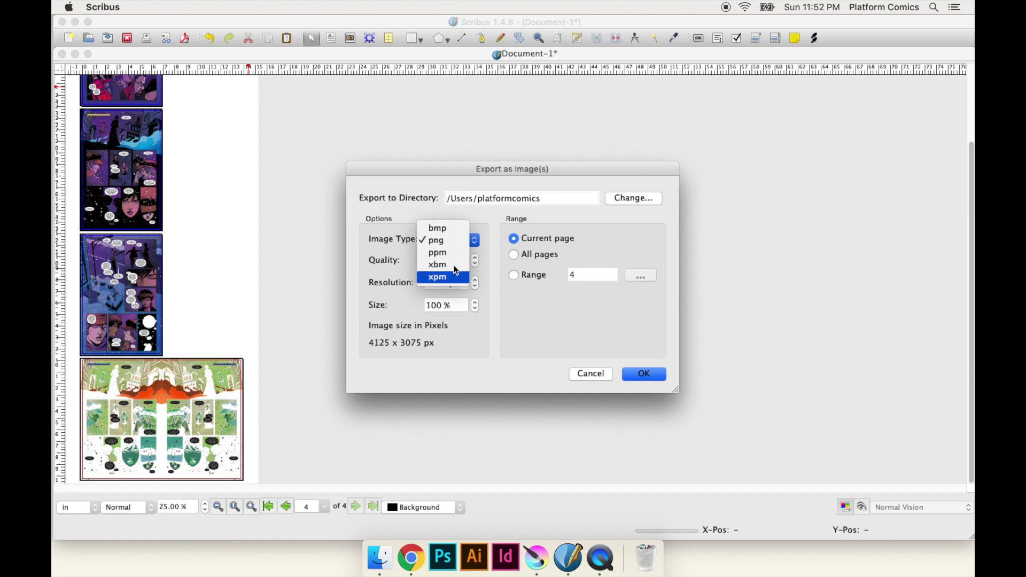
{"action": "left_click", "coordinate": [481, 260]}
{"action": "left_click", "coordinate": [475, 241]}
{"action": "left_click", "coordinate": [480, 240]}
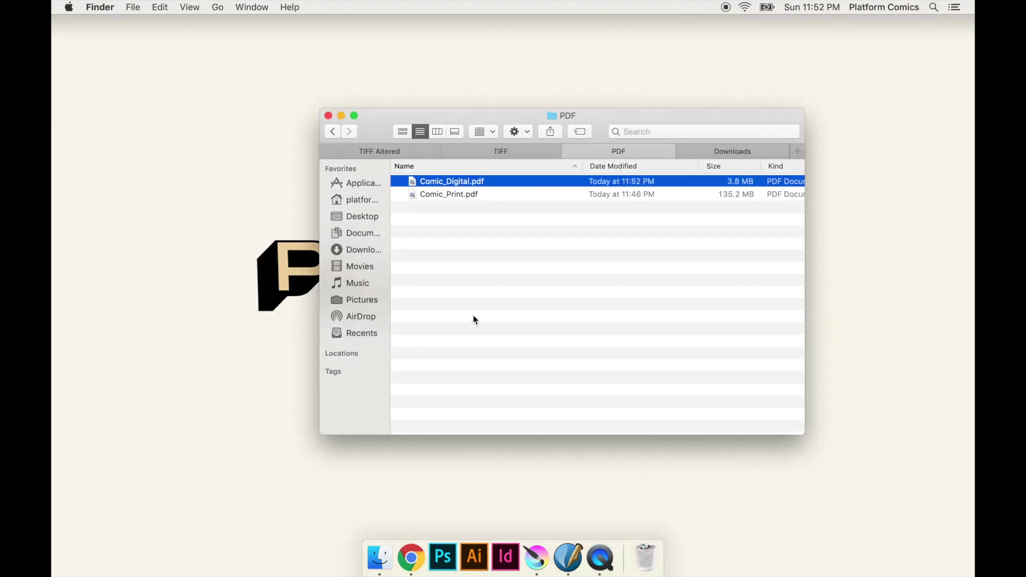
Step: Switch to Chrome and open the PDF to JPG converter on the Smallpdf site
{"action": "left_click", "coordinate": [421, 556]}
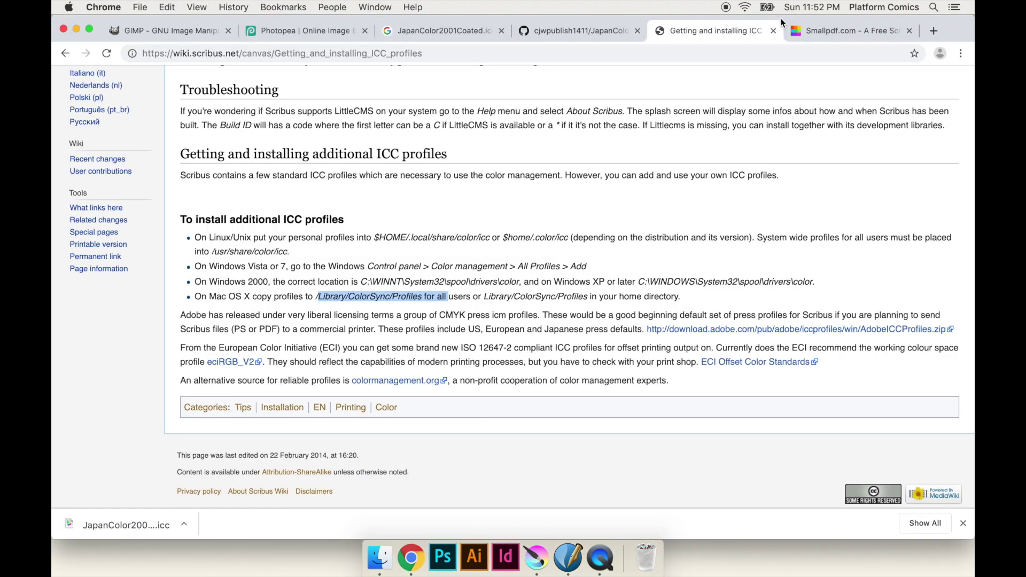
{"action": "left_click", "coordinate": [806, 33]}
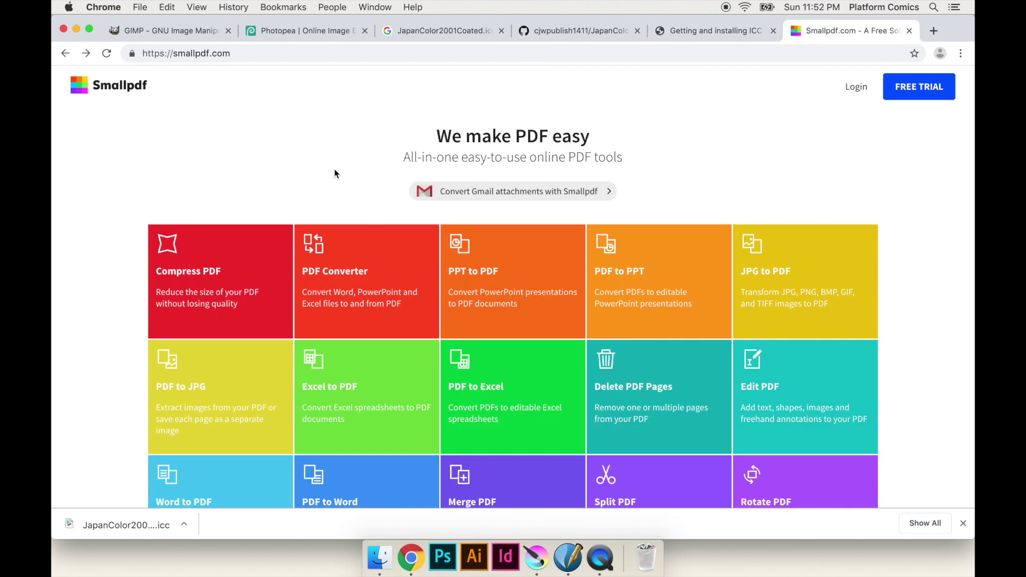
{"action": "scroll", "coordinate": [275, 190], "scroll_direction": "down", "scroll_amount": 3}
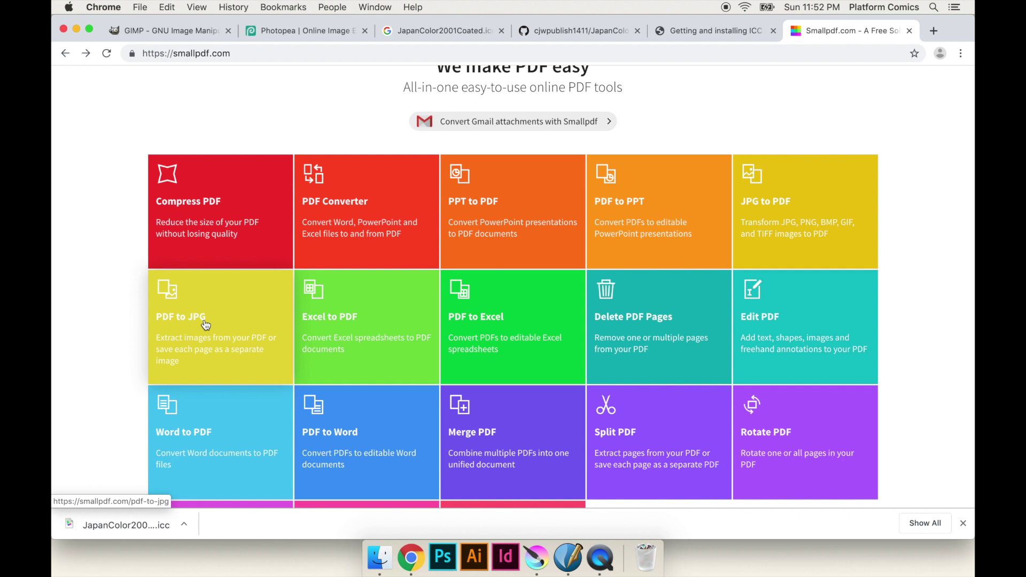
{"action": "left_click", "coordinate": [206, 325]}
Step: Load Comic_Digital.pdf from Finder into the Smallpdf converter and convert its entire pages to JPG
{"action": "left_click", "coordinate": [380, 557]}
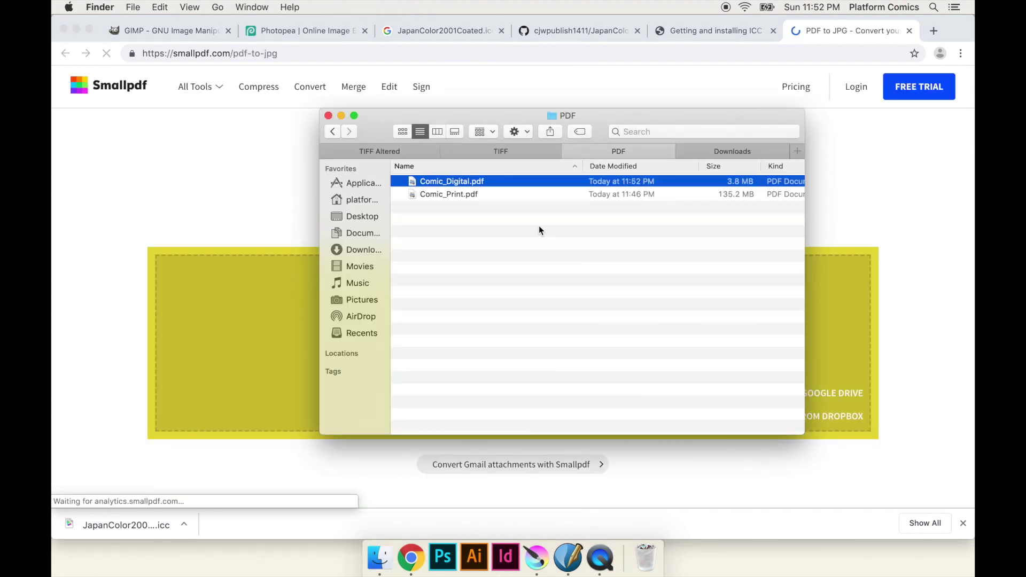
{"action": "left_click_drag", "start_coordinate": [469, 181], "coordinate": [823, 310]}
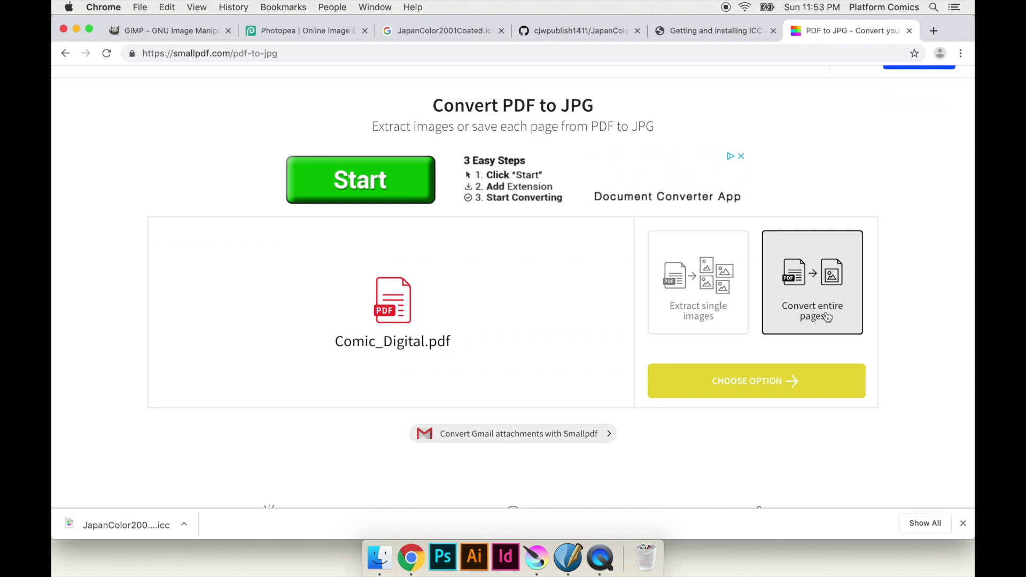
{"action": "left_click", "coordinate": [774, 381]}
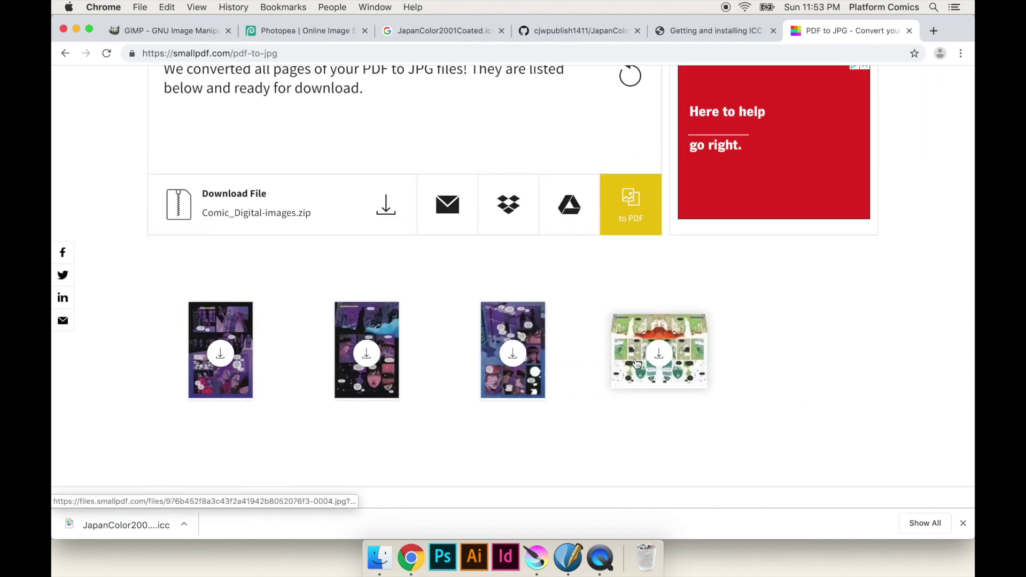
Step: Download all the converted pages together as Comic_Digital-images.zip
{"action": "left_click", "coordinate": [385, 213]}
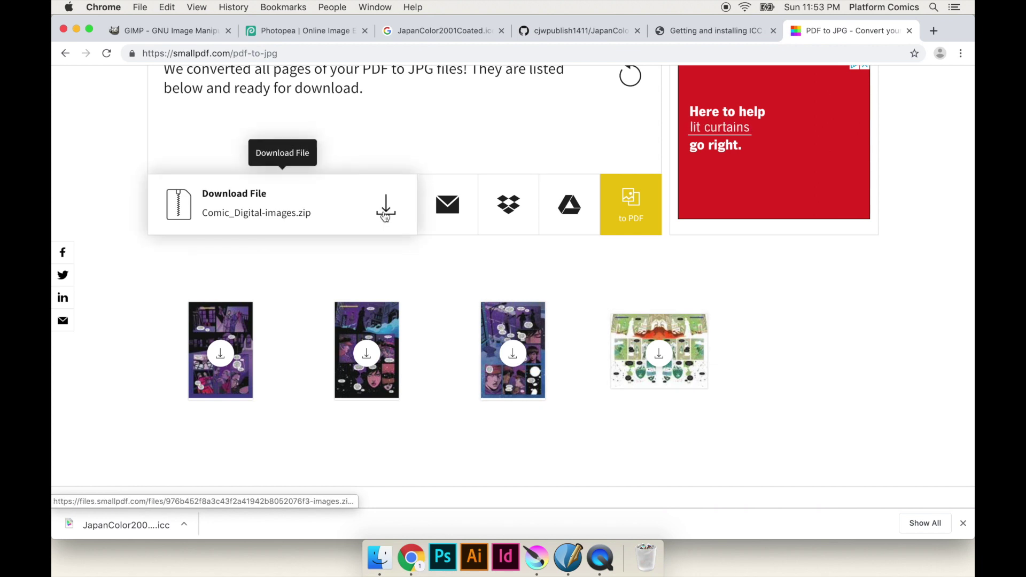
{"action": "scroll", "coordinate": [414, 435], "scroll_direction": "down", "scroll_amount": 1}
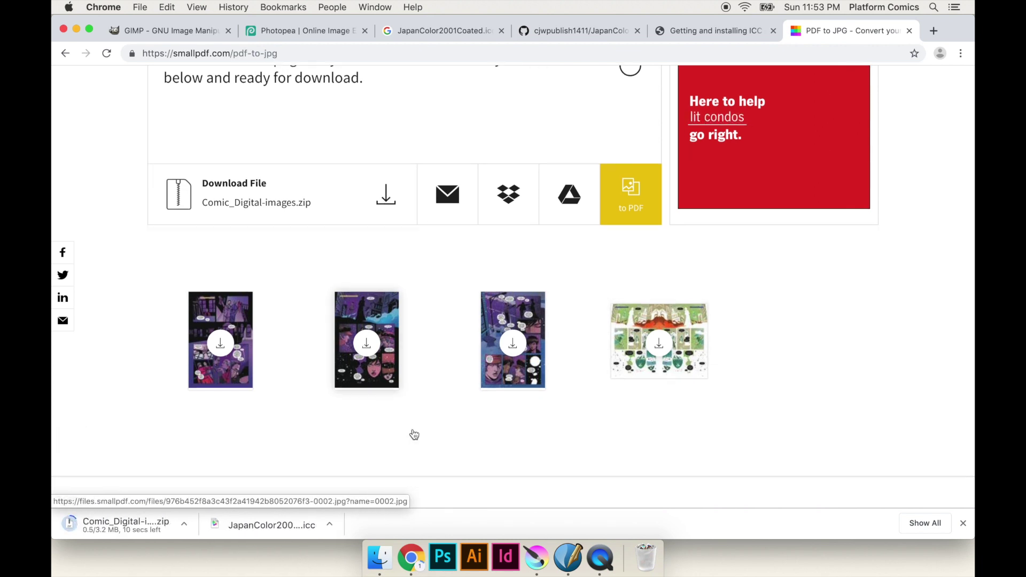
{"action": "scroll", "coordinate": [414, 434], "scroll_direction": "down", "scroll_amount": 3}
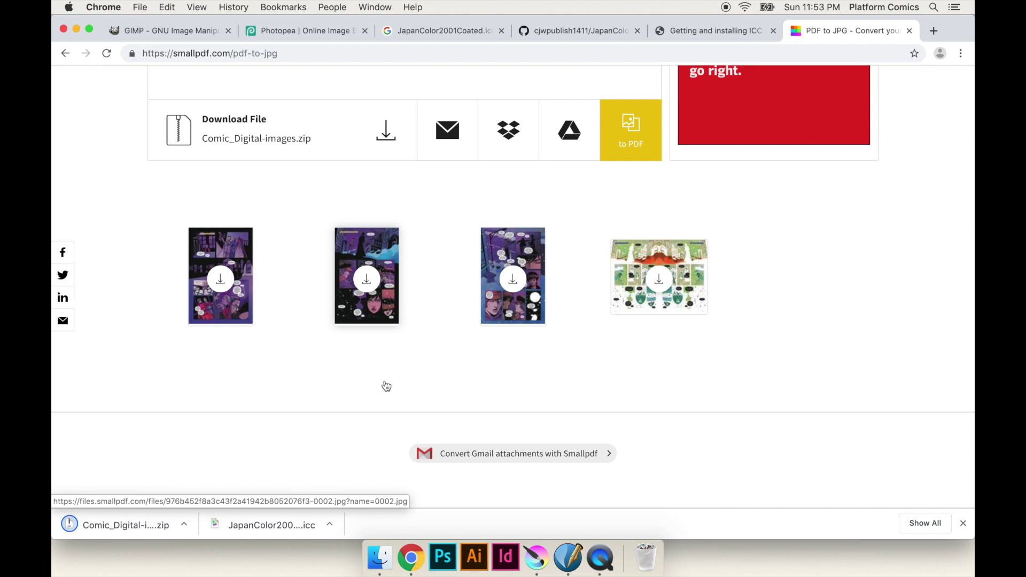
{"action": "scroll", "coordinate": [385, 384], "scroll_direction": "down", "scroll_amount": 8}
{"action": "scroll", "coordinate": [491, 387], "scroll_direction": "up", "scroll_amount": 5}
{"action": "scroll", "coordinate": [494, 374], "scroll_direction": "up", "scroll_amount": 2}
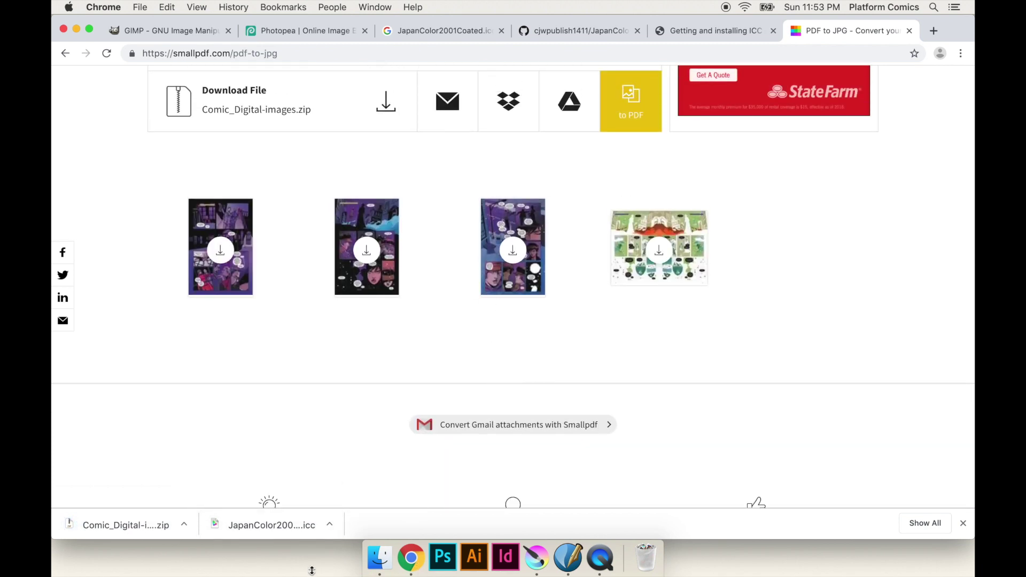
Step: Switch to Finder, unpack Comic_Digital-images.zip in Downloads and open the extracted Comic_Digital-images folder
{"action": "left_click", "coordinate": [379, 558]}
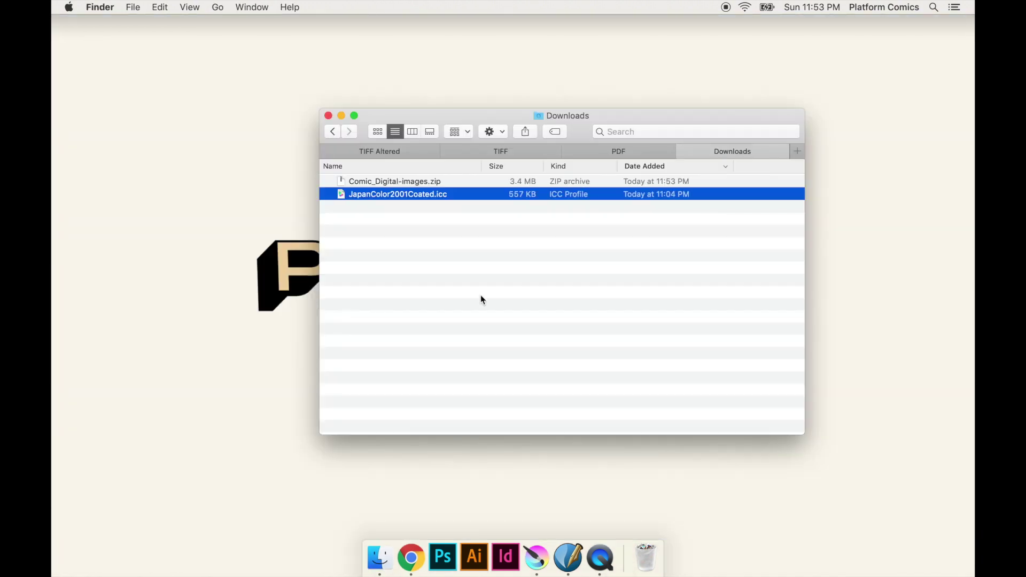
{"action": "key", "text": "Up"}
{"action": "double_click", "coordinate": [408, 184]}
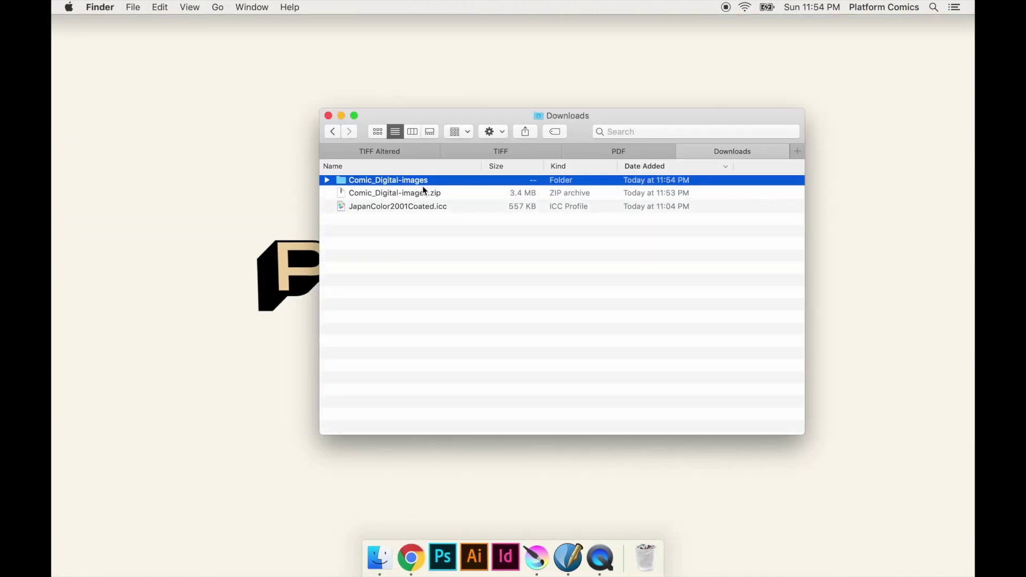
{"action": "double_click", "coordinate": [423, 186]}
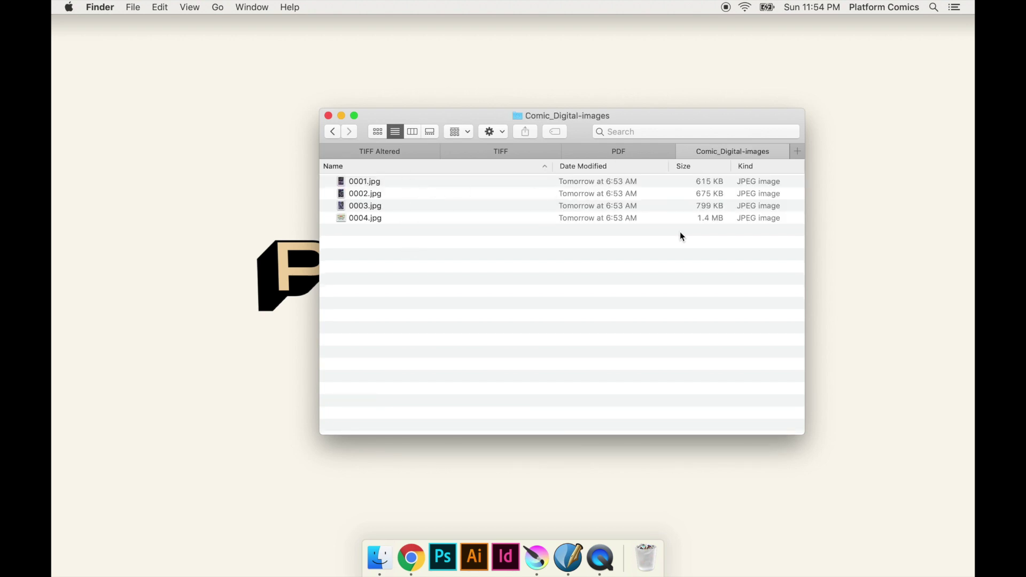
Step: Open 0001.jpg in Preview to inspect the converted page's quality, and return to the Smallpdf results in Chrome
{"action": "left_click", "coordinate": [466, 185]}
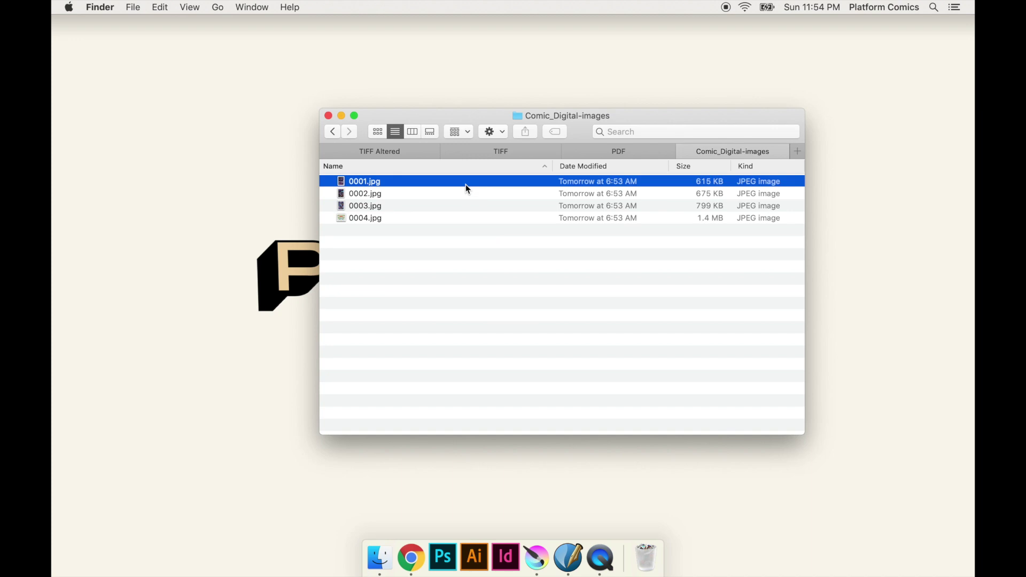
{"action": "double_click", "coordinate": [466, 184]}
{"action": "scroll", "coordinate": [587, 232], "scroll_direction": "up", "scroll_amount": 5}
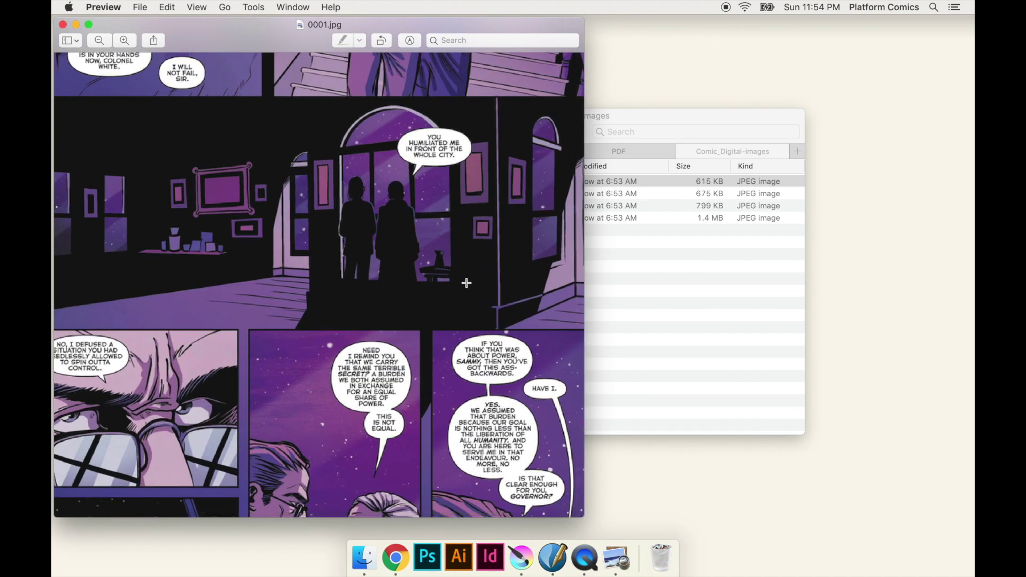
{"action": "scroll", "coordinate": [422, 309], "scroll_direction": "down", "scroll_amount": 4}
{"action": "scroll", "coordinate": [422, 310], "scroll_direction": "down", "scroll_amount": 4}
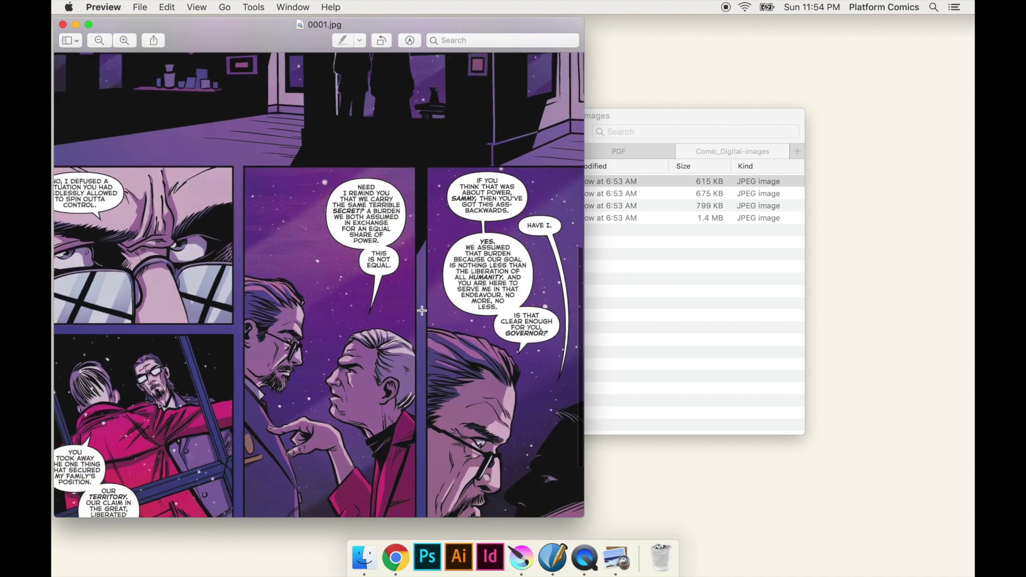
{"action": "scroll", "coordinate": [421, 310], "scroll_direction": "up", "scroll_amount": 3}
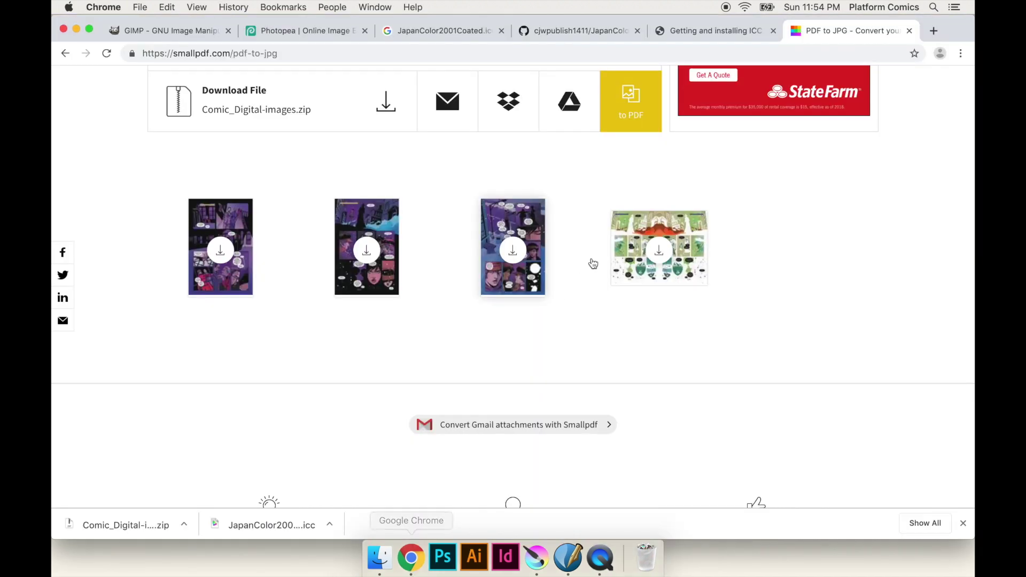
{"action": "scroll", "coordinate": [580, 226], "scroll_direction": "up", "scroll_amount": 1}
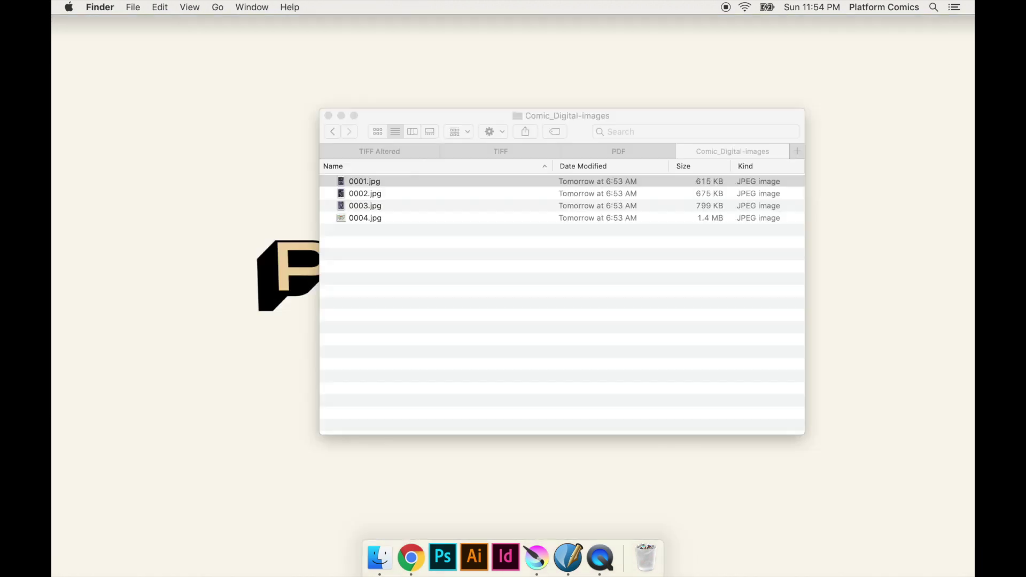
Step: Compress the four images 0001.jpg to 0004.jpg in the Comic_Digital-images folder into one ZIP archive
{"action": "left_click", "coordinate": [457, 254]}
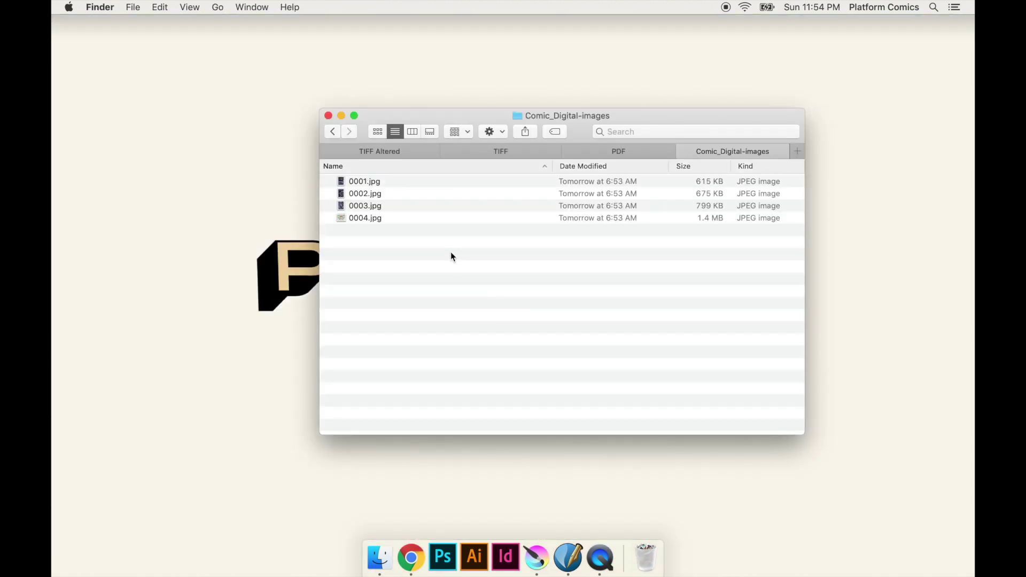
{"action": "left_click_drag", "start_coordinate": [449, 225], "coordinate": [444, 184]}
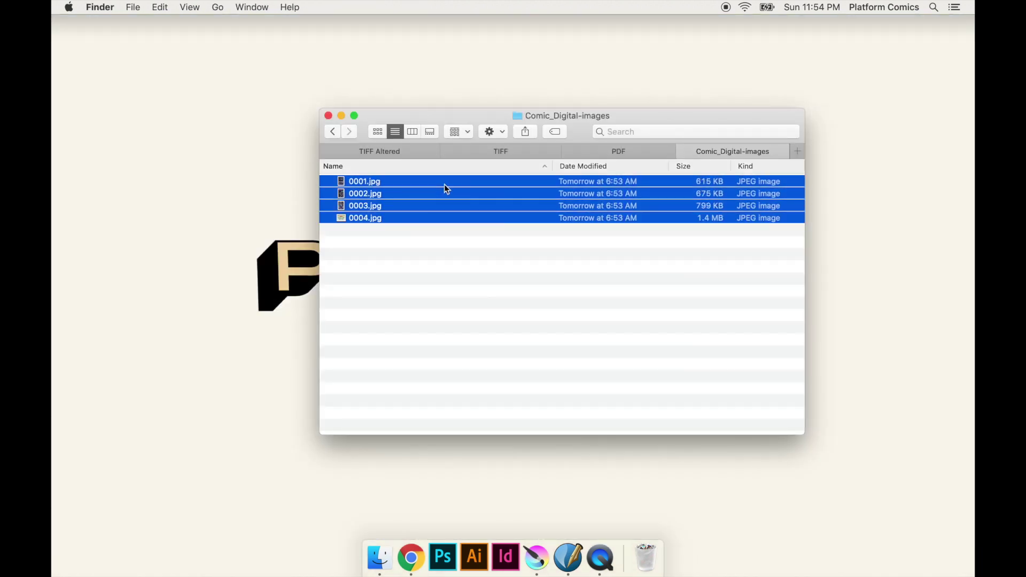
{"action": "right_click", "coordinate": [447, 189]}
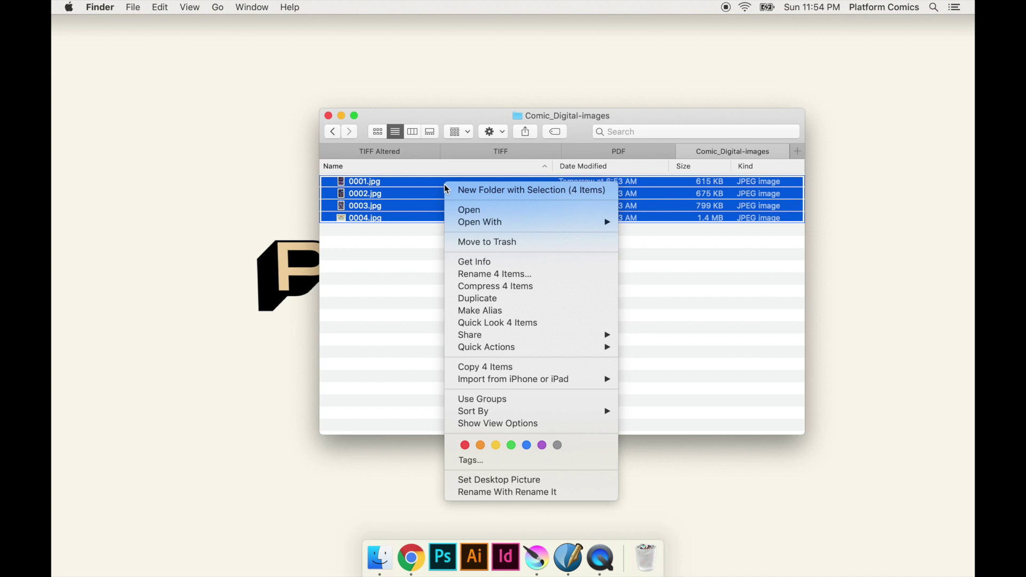
{"action": "left_click", "coordinate": [444, 184]}
{"action": "right_click", "coordinate": [444, 183]}
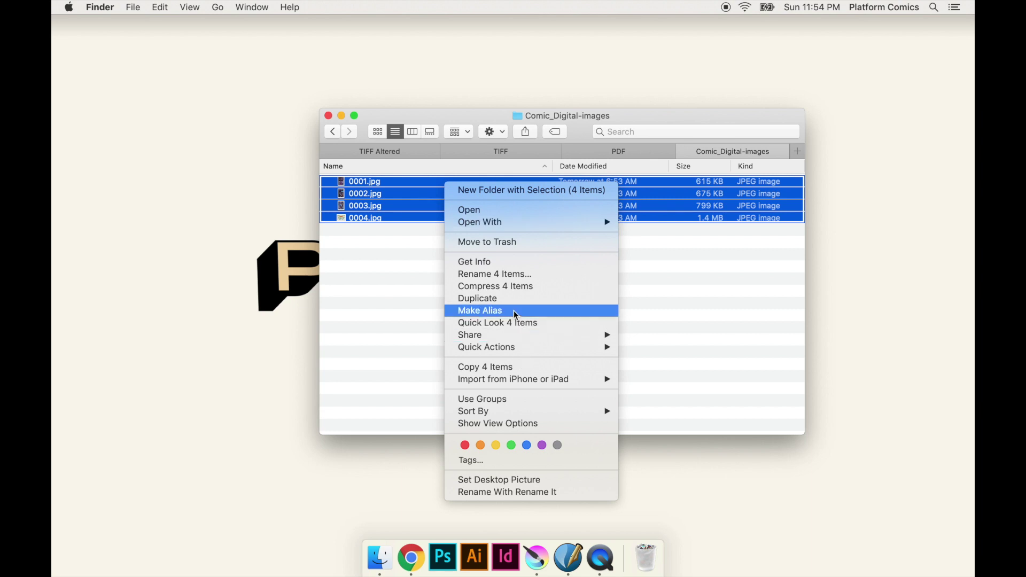
{"action": "left_click", "coordinate": [513, 288]}
Step: Rename the new archive as Archive.cbz, accepting the change of extension to .cbz
{"action": "key", "text": "Return"}
{"action": "left_click", "coordinate": [382, 231]}
{"action": "key", "text": "BackSpace"}
{"action": "key", "text": "BackSpace"}
{"action": "key", "text": "BackSpace"}
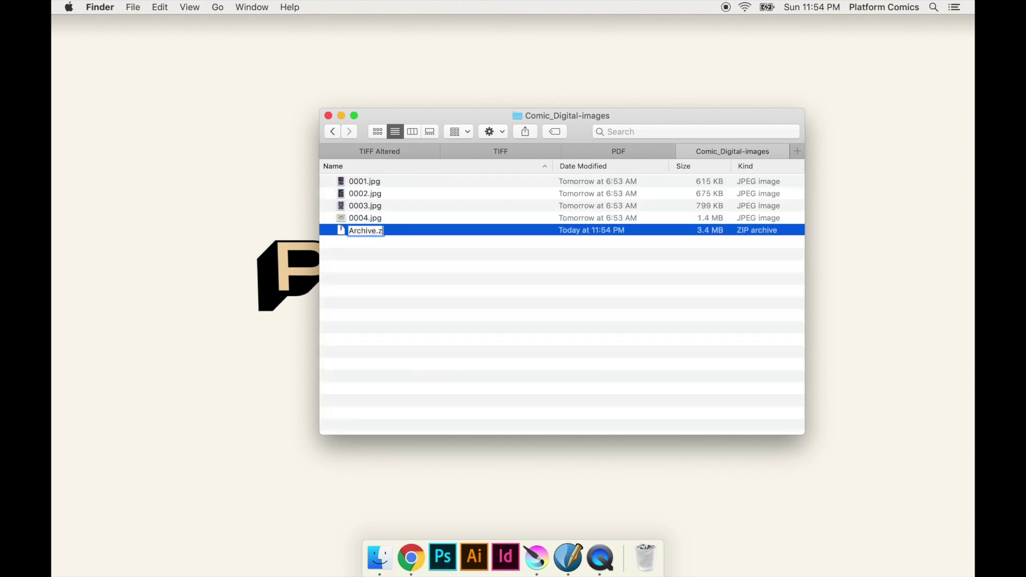
{"action": "type", "text": "cbz"}
{"action": "key", "text": "Return"}
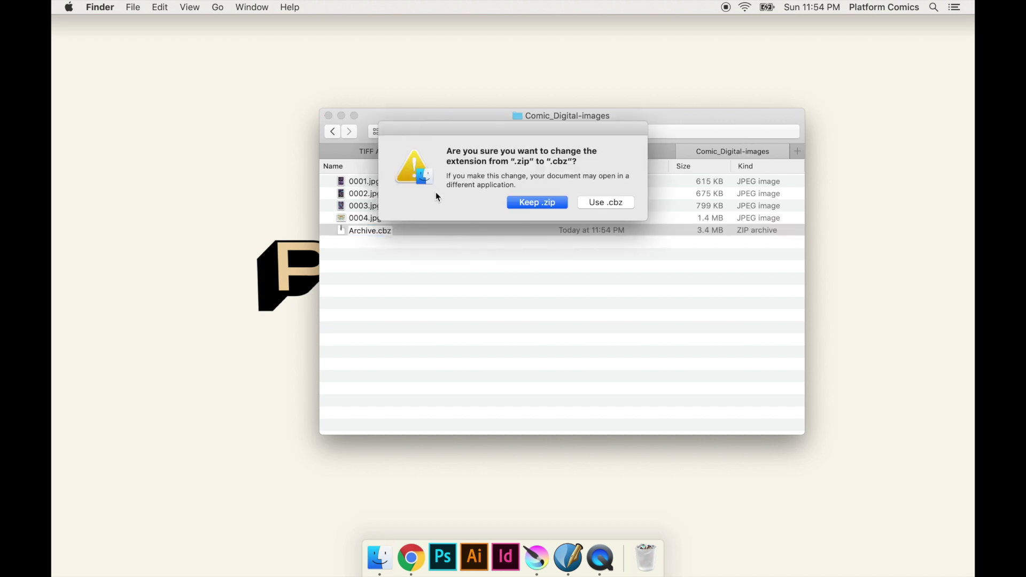
{"action": "left_click", "coordinate": [604, 203]}
Step: Open Archive.cbz in Simple Comic, page through the comic, and quit the reader
{"action": "double_click", "coordinate": [397, 235]}
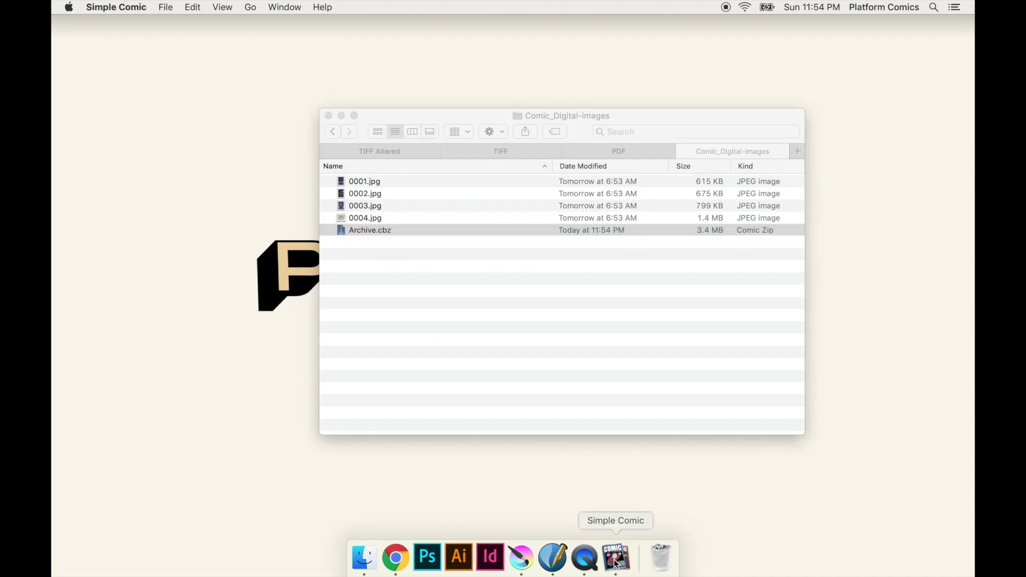
{"action": "key", "text": "Right"}
{"action": "key", "text": "Right"}
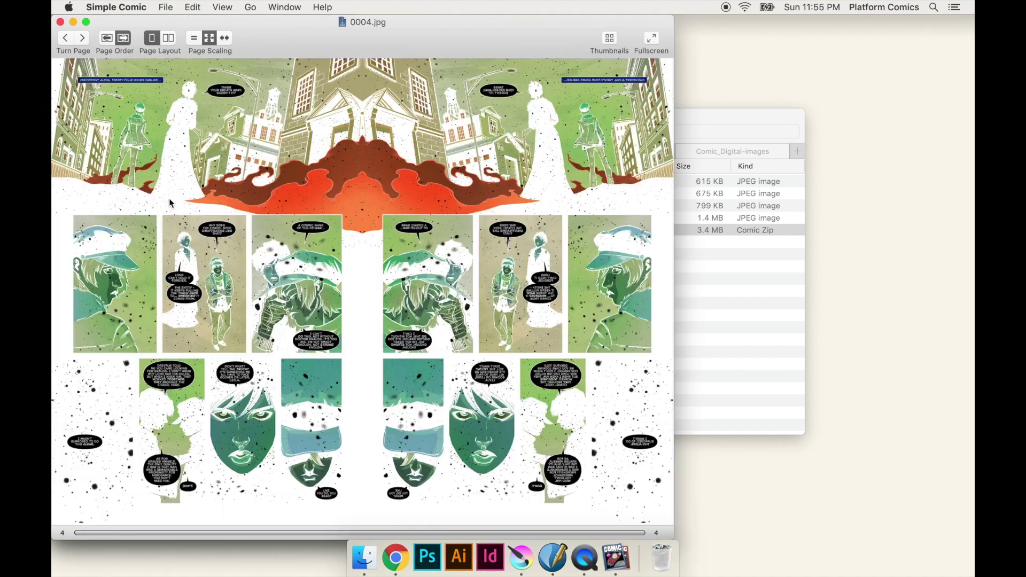
{"action": "key", "text": "Home"}
{"action": "key", "text": "super+q"}
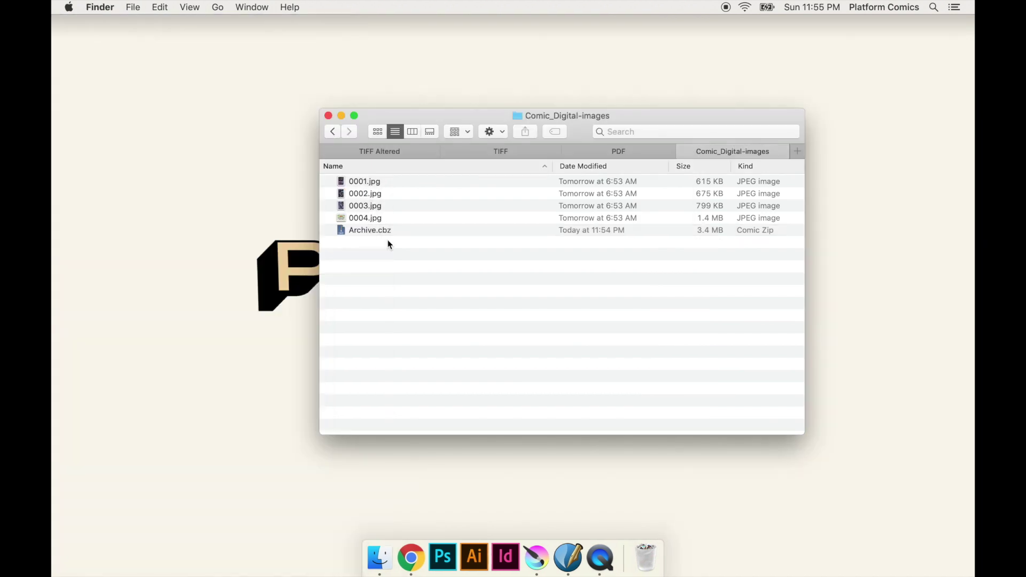
{"action": "left_click_drag", "start_coordinate": [387, 240], "coordinate": [439, 251]}
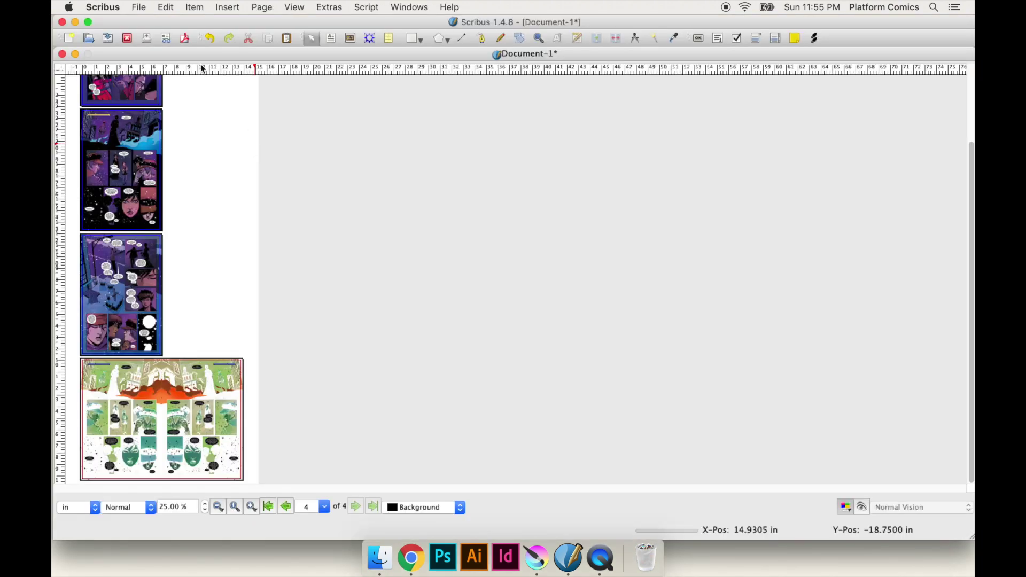
{"action": "left_click", "coordinate": [140, 7]}
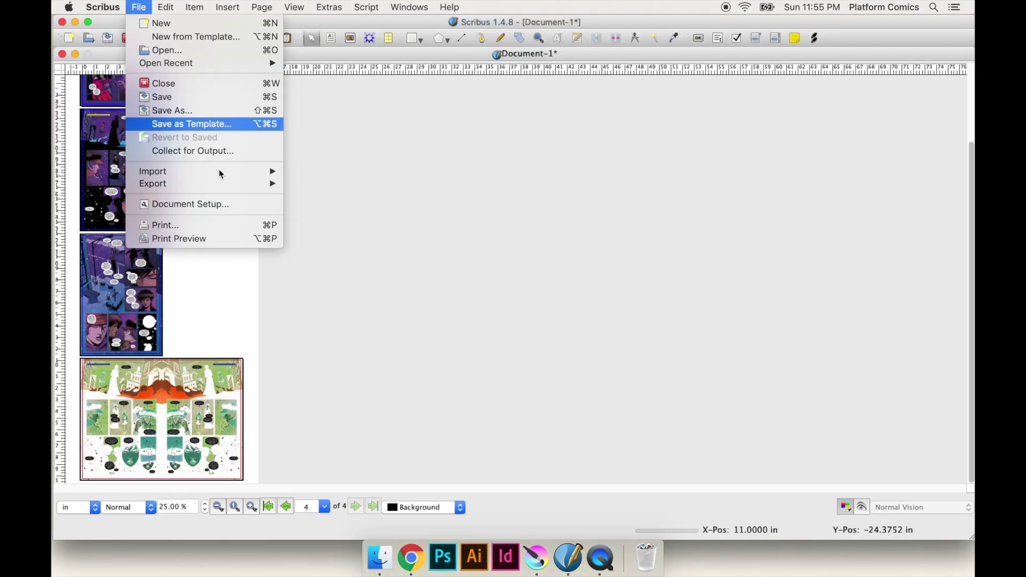
{"action": "left_click", "coordinate": [365, 37]}
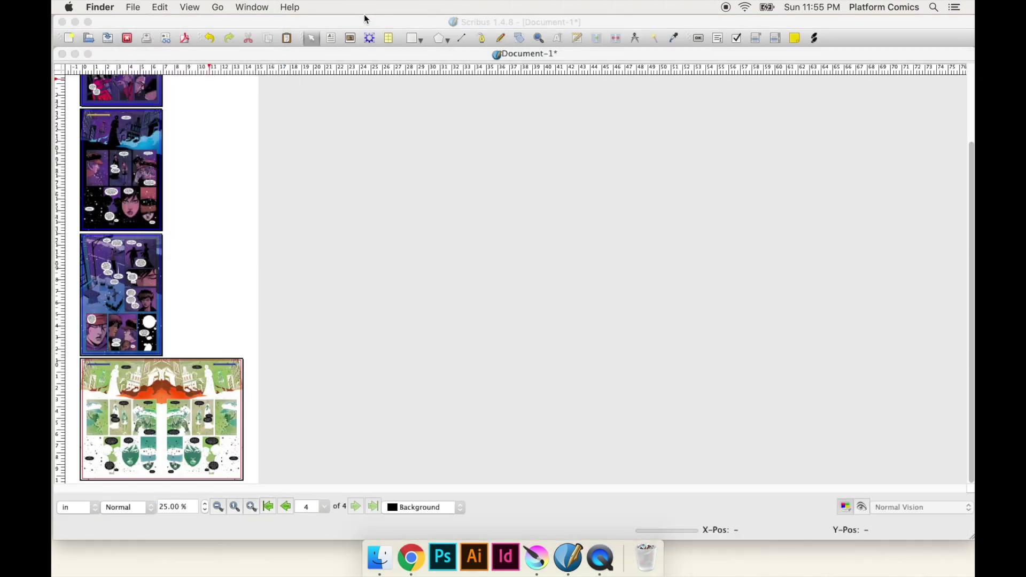
{"action": "left_click", "coordinate": [367, 7]}
{"action": "mouse_move", "coordinate": [408, 24]}
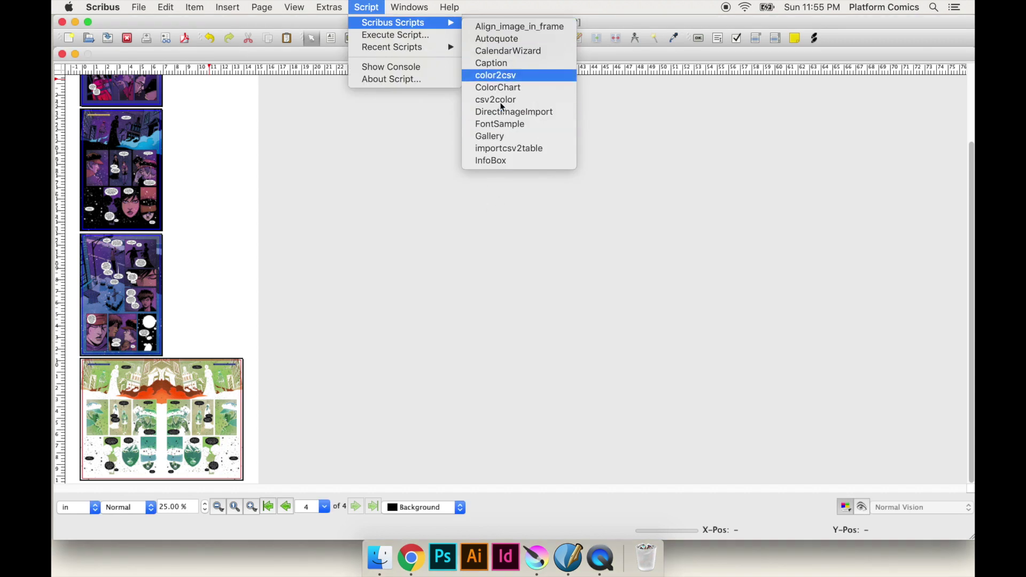
{"action": "left_click", "coordinate": [369, 7]}
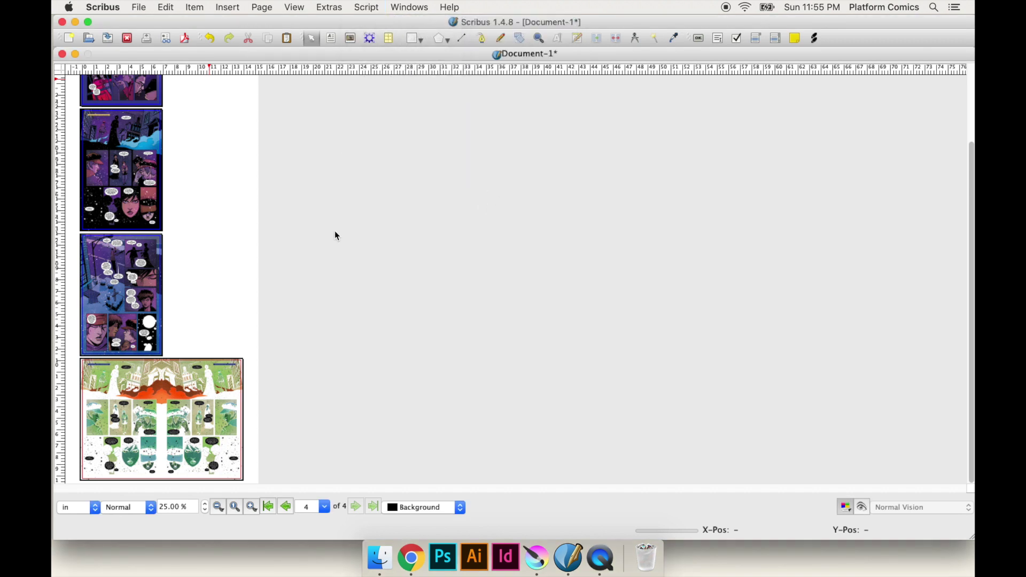
Step: Hide Scribus and minimize the Comic_Digital-images Finder window
{"action": "key", "text": "super+h"}
{"action": "left_click", "coordinate": [343, 114]}
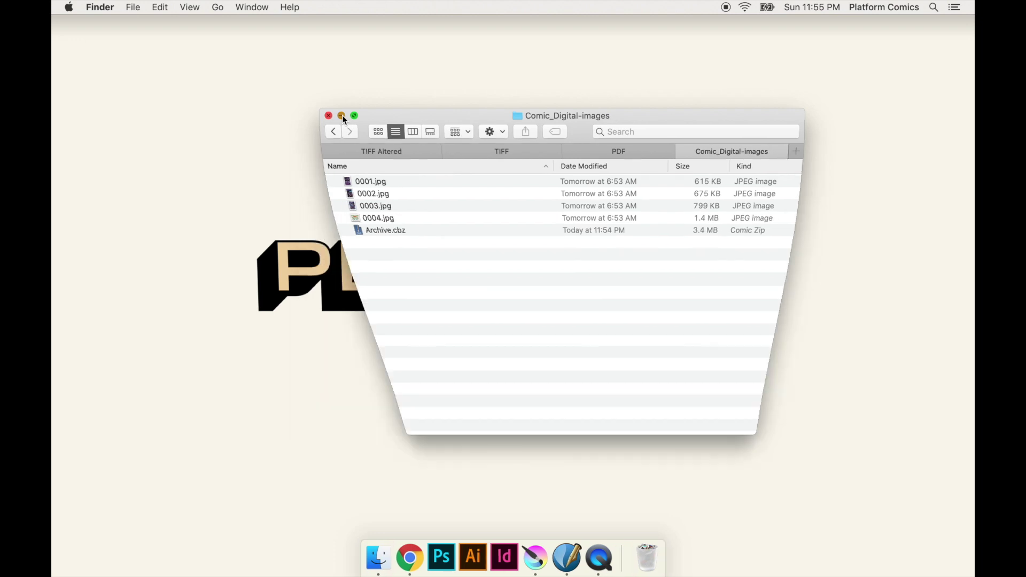